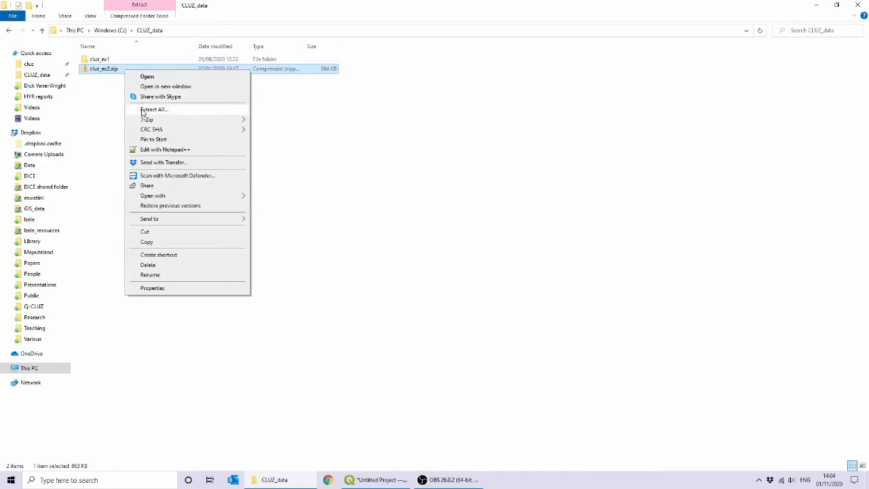
Step: Extract the cluz_ex2.zip archive in the CLUZ_data folder
click(144, 109)
click(513, 327)
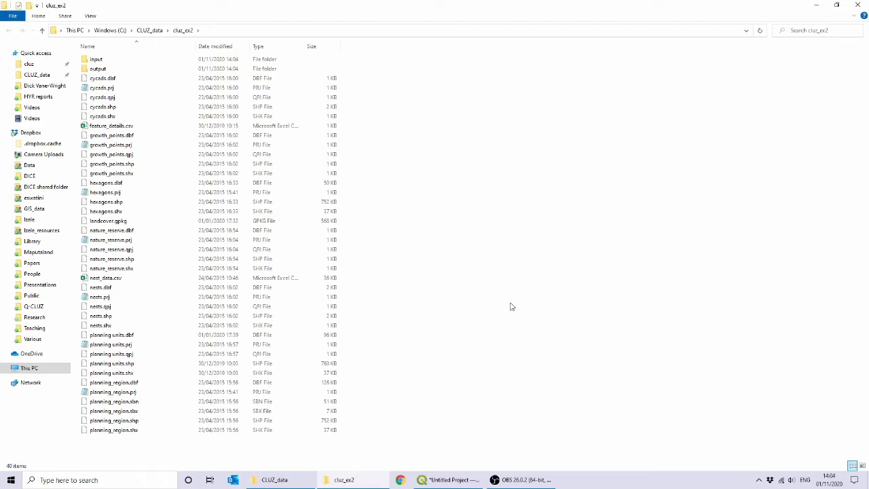
Step: Switch to QGIS, search the plugin manager for cluz, and review the commands the CLUZ plugin offers
click(457, 479)
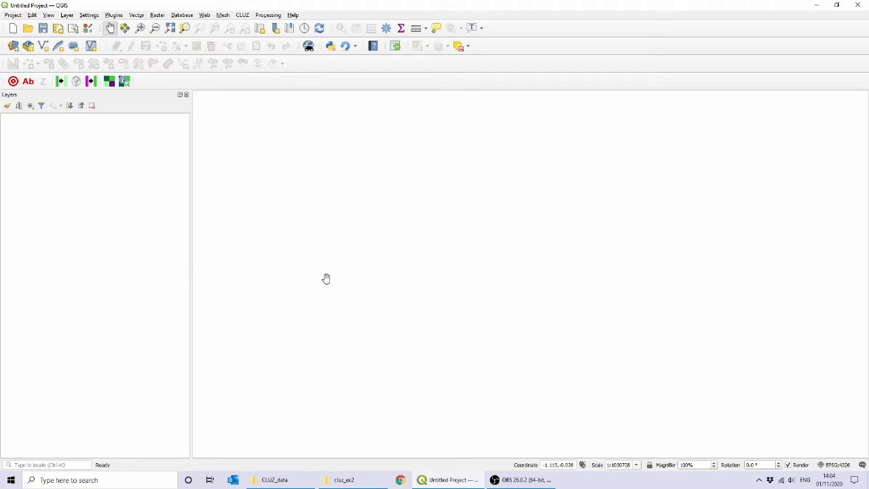
click(243, 15)
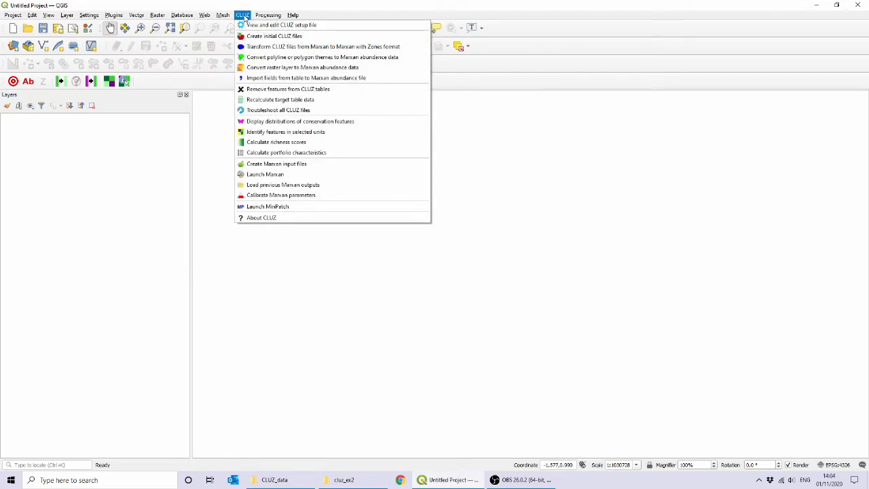
mouse_move(112, 15)
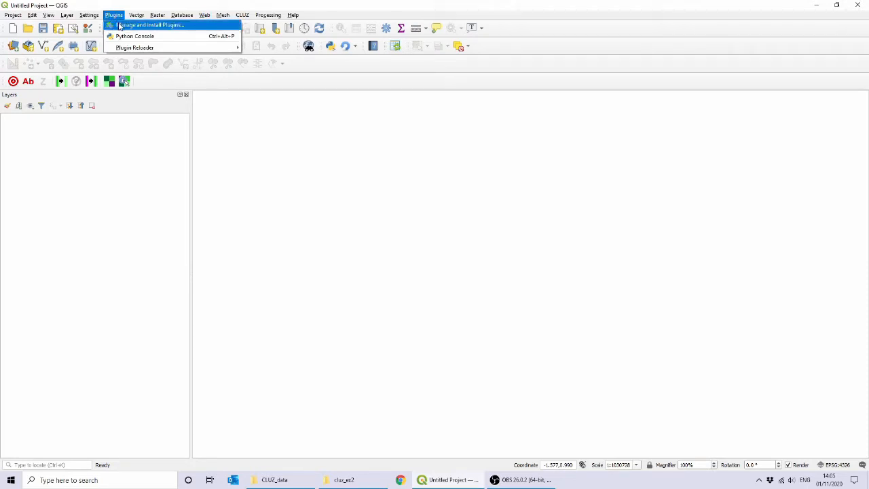
click(119, 26)
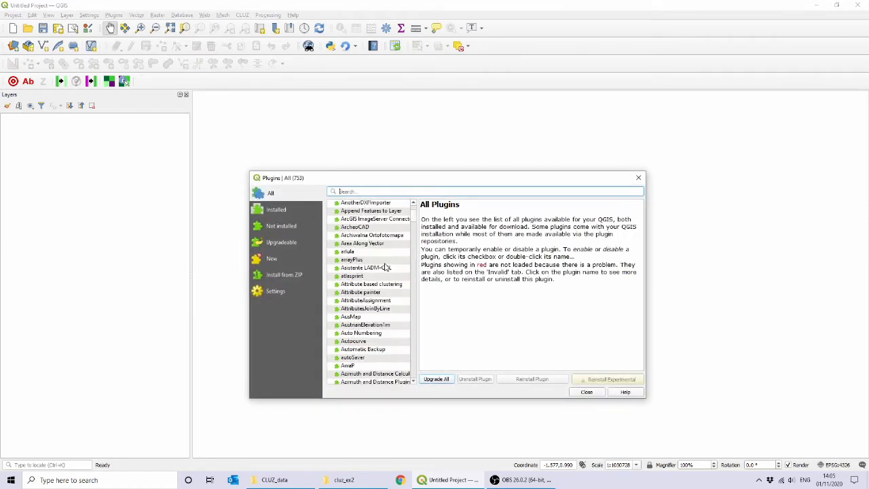
scroll(385, 267, down, 15)
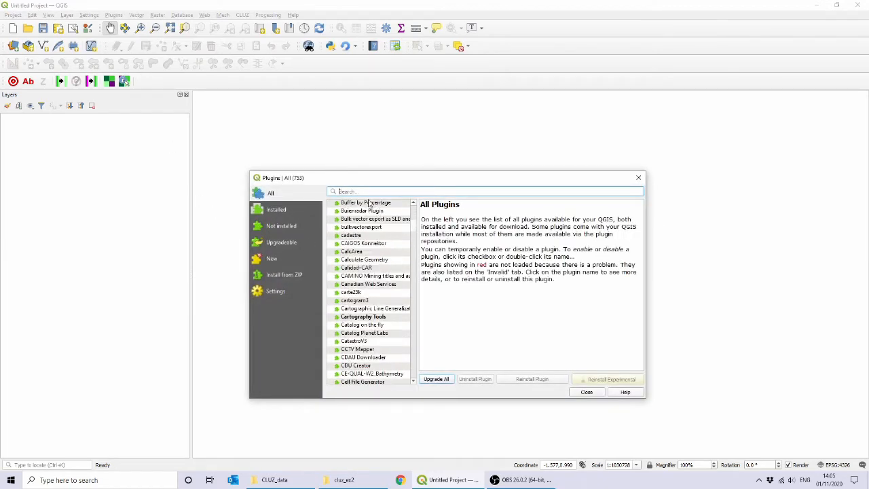
text(cluz)
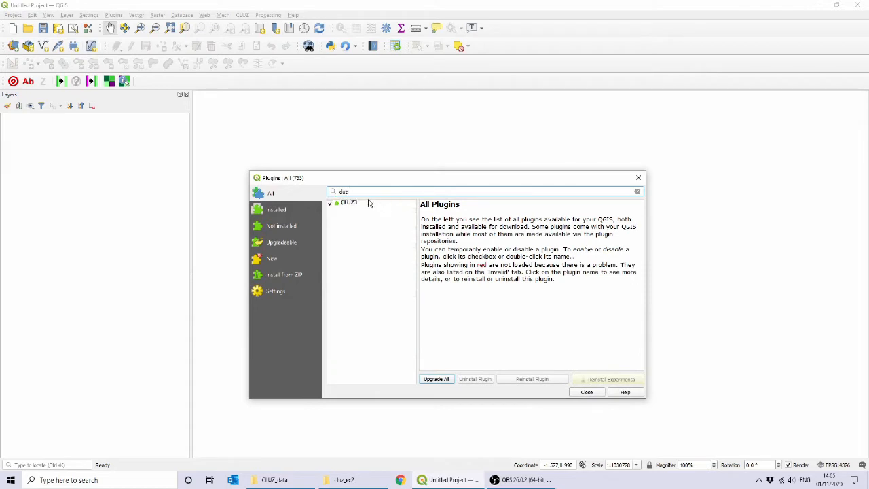
click(587, 393)
click(242, 14)
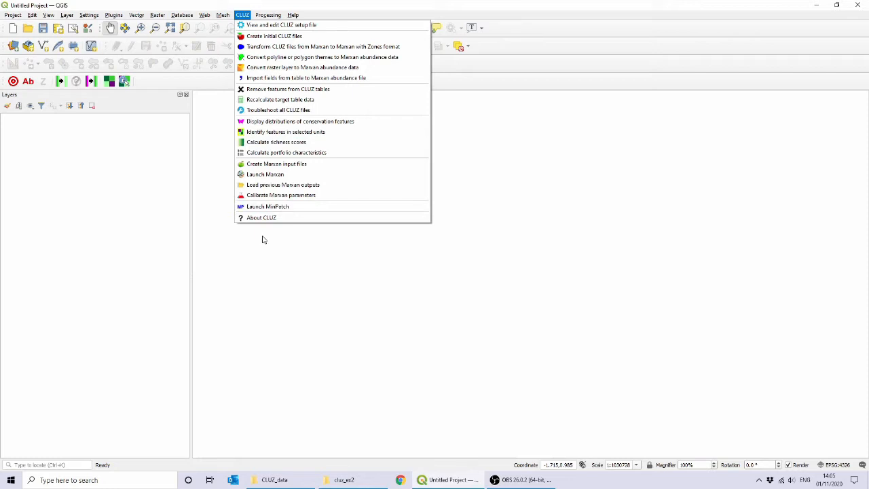
click(494, 78)
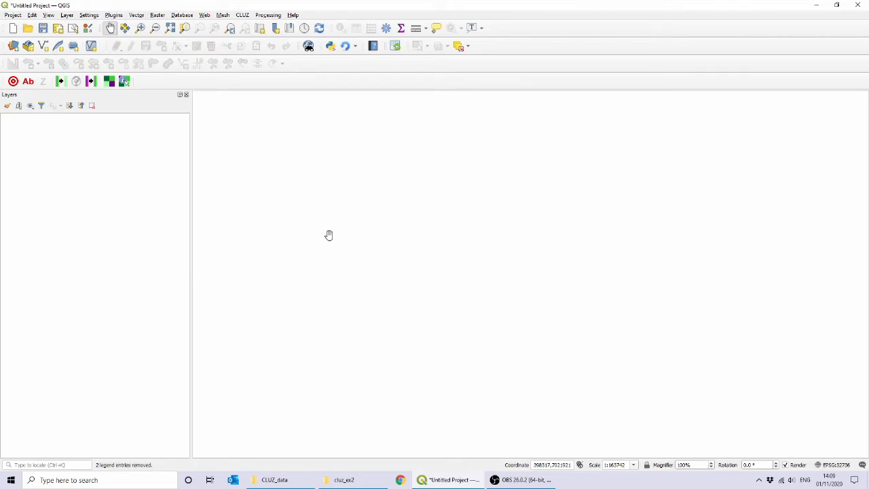
Step: Add the hexagons.shp and nature_reserve.shp shapefiles from the cluz_ex2 folder as vector layers
click(12, 46)
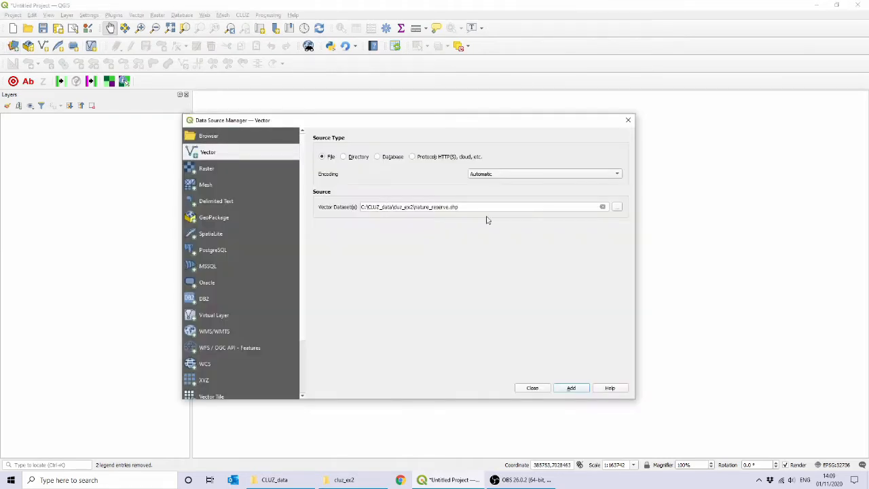
click(616, 207)
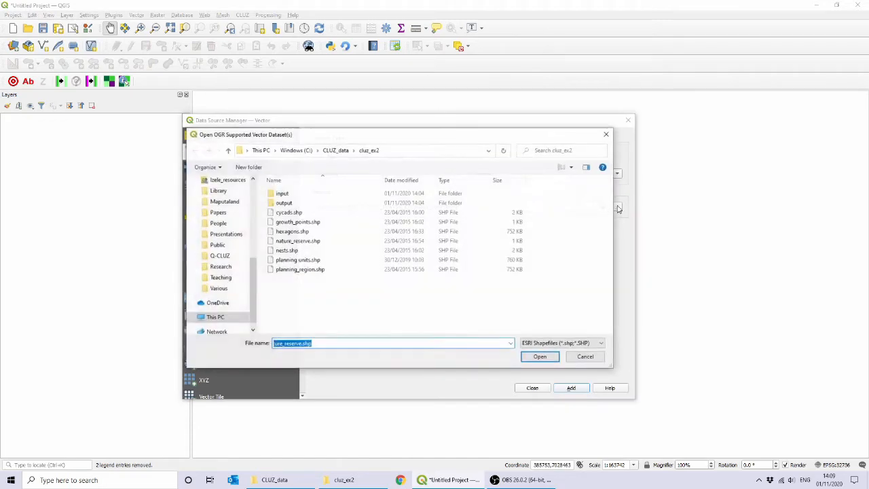
click(315, 242)
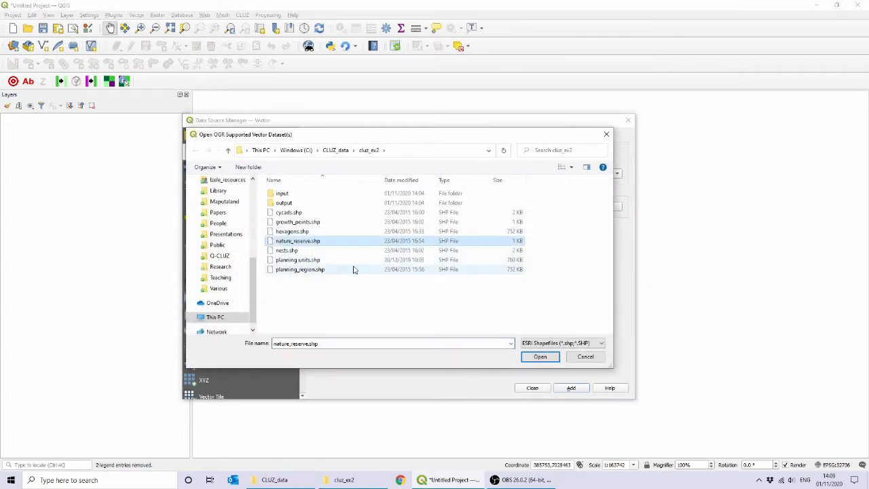
ctrl+click(310, 234)
click(539, 358)
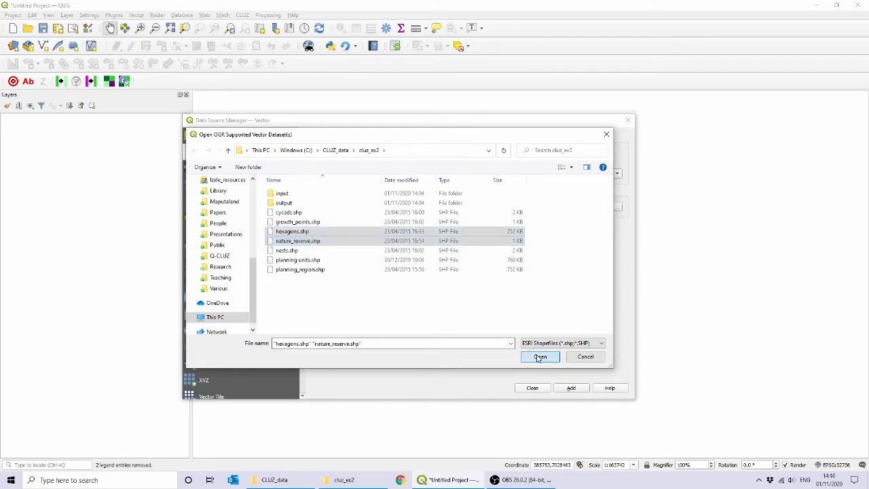
click(570, 388)
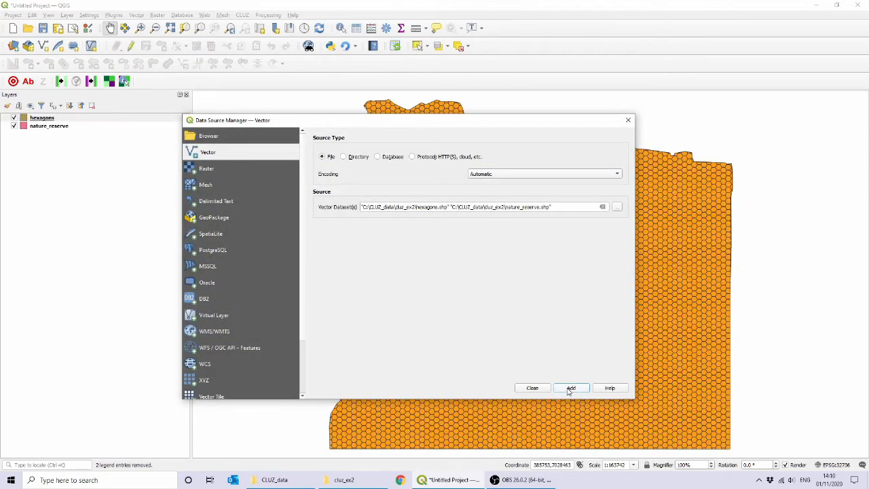
click(630, 120)
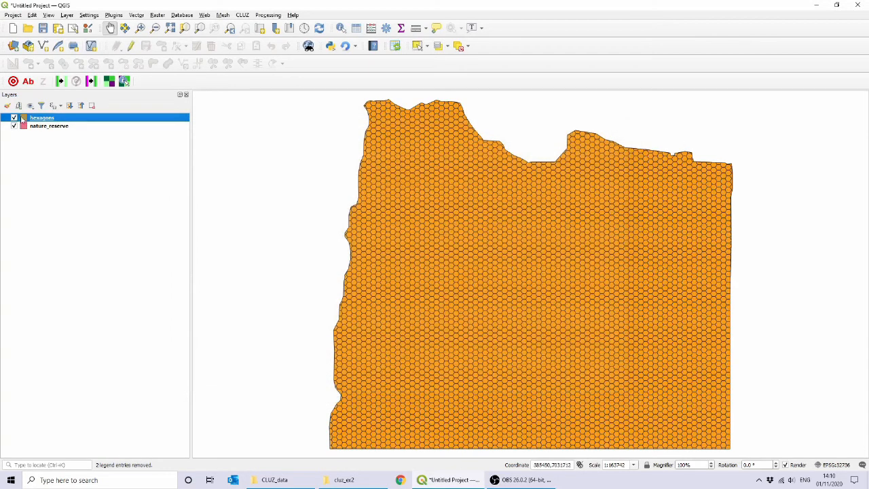
Step: View the nature_reserve layer on its own, and switch the map to show only the hexagons layer
click(13, 117)
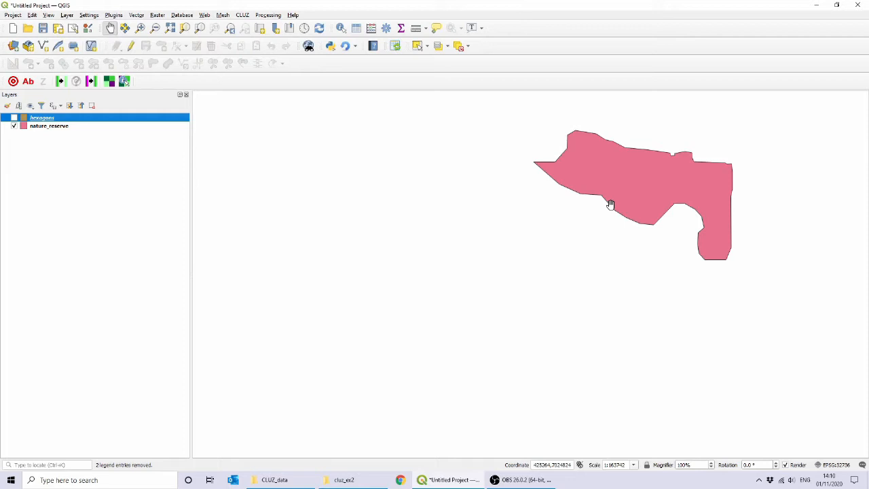
click(14, 126)
click(13, 118)
Step: Open the Create Grid research tool, examine its parameters, and close it without creating a grid
click(136, 14)
mouse_move(151, 76)
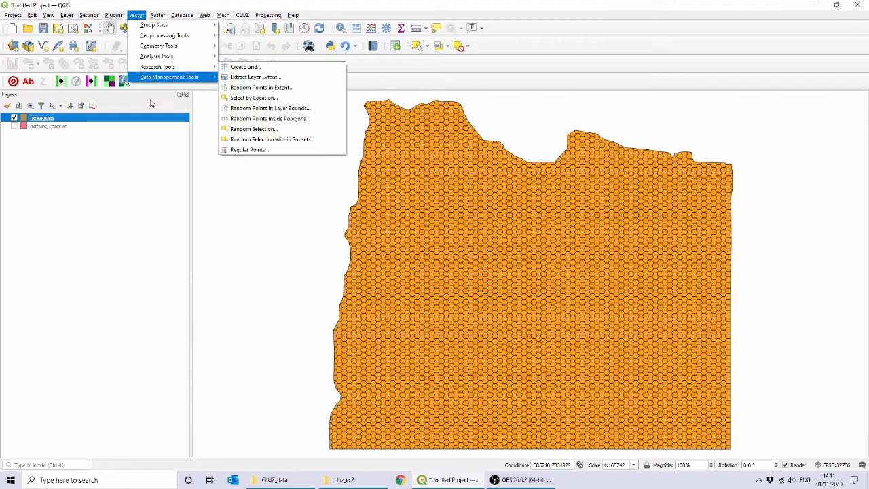
click(113, 121)
click(137, 14)
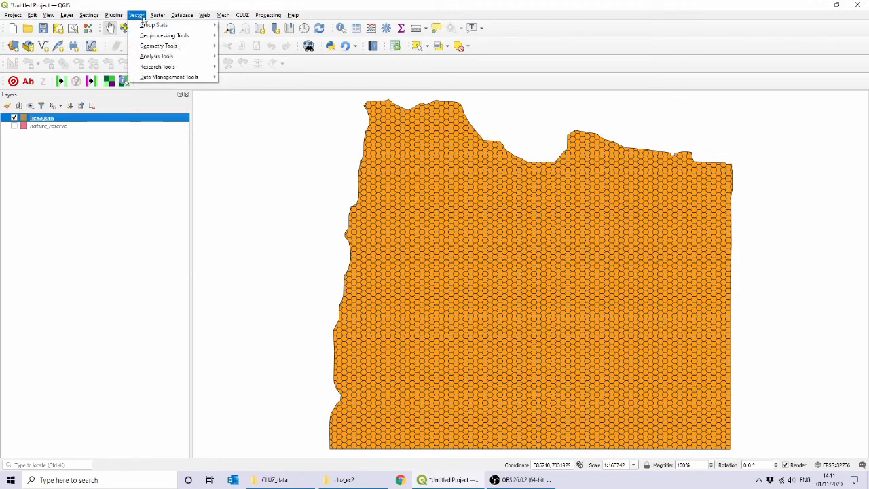
mouse_move(150, 66)
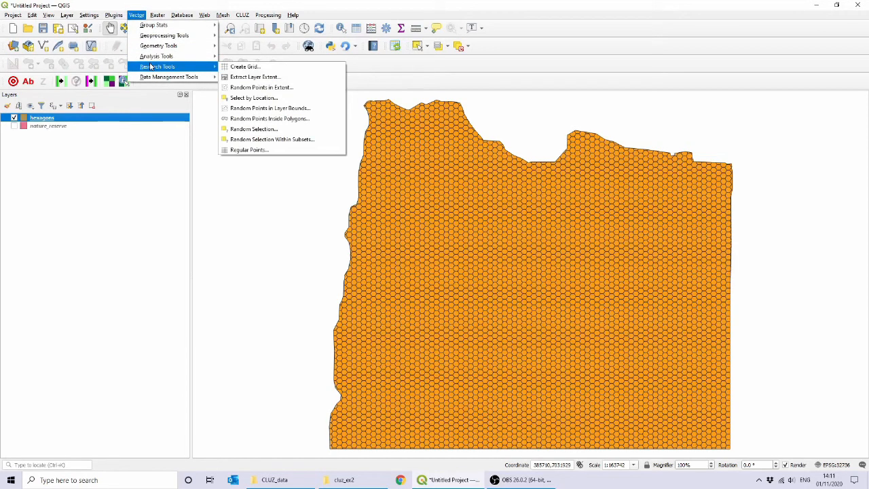
click(248, 66)
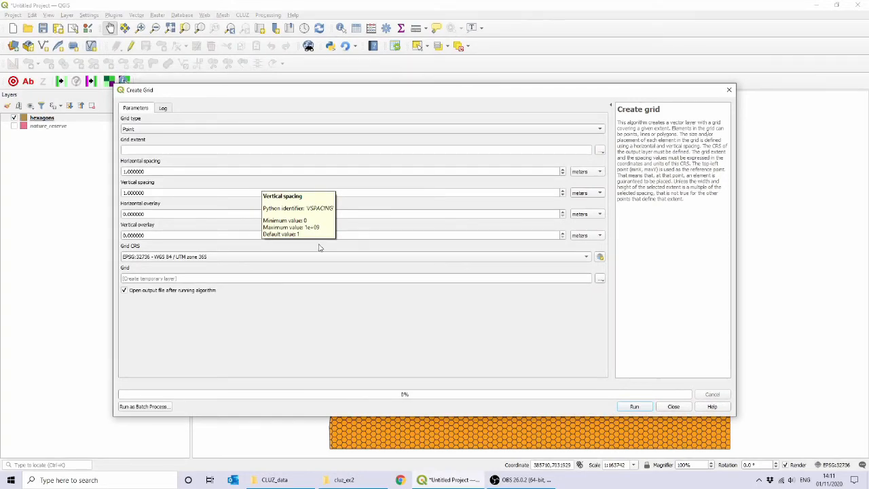
click(634, 405)
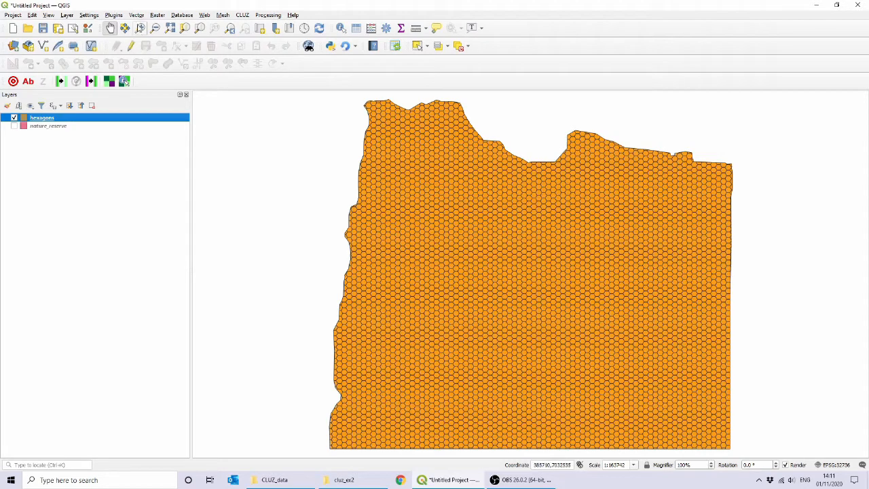
click(137, 15)
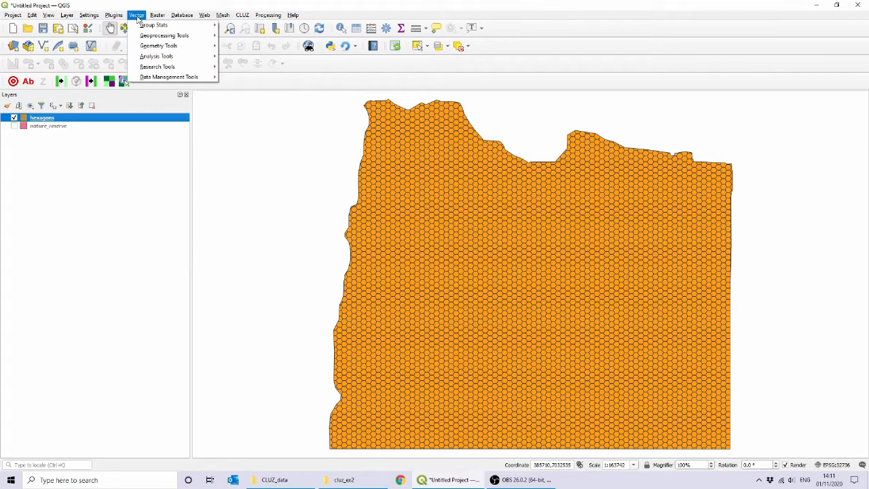
Step: Add the planning units.shp shapefile from the cluz_ex2 folder as a vector layer
click(13, 45)
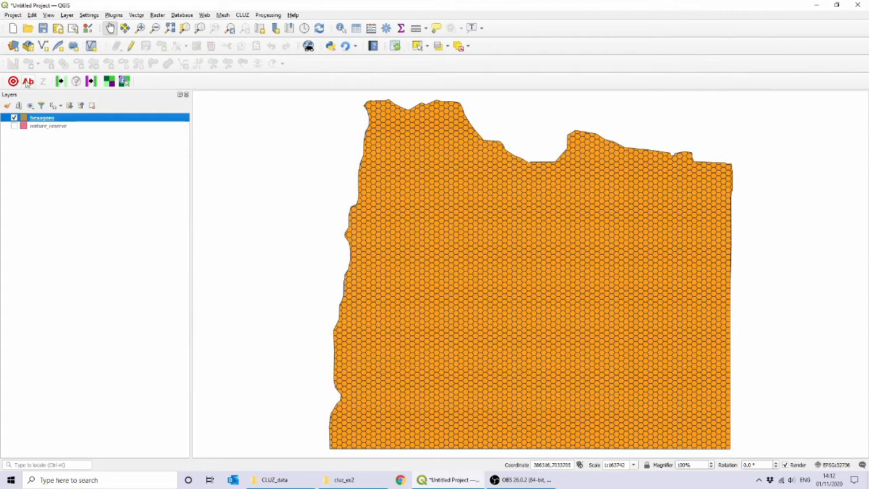
click(13, 46)
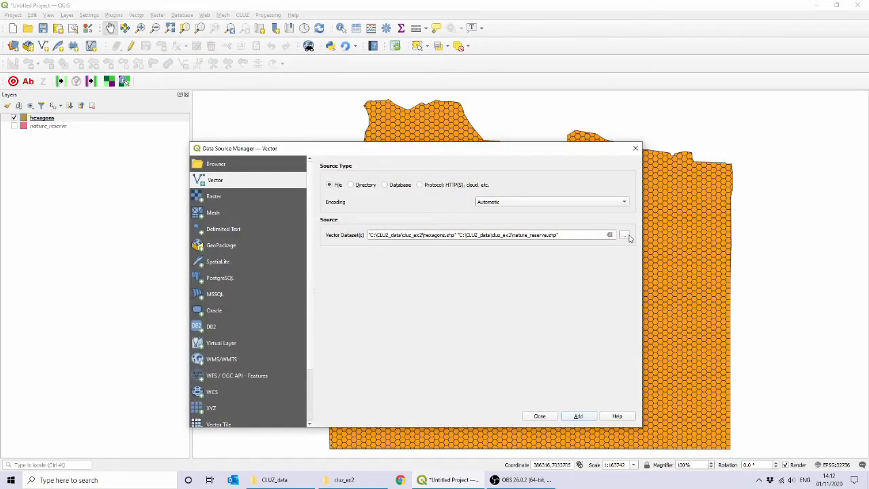
click(627, 235)
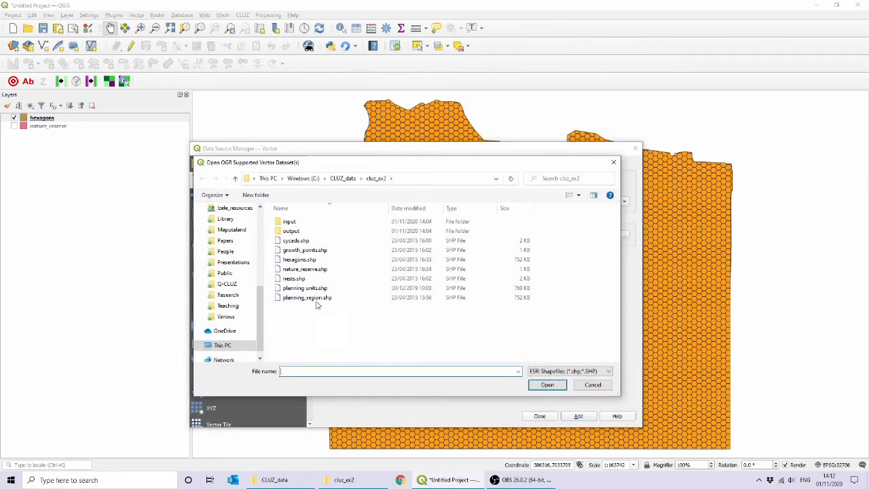
double_click(316, 289)
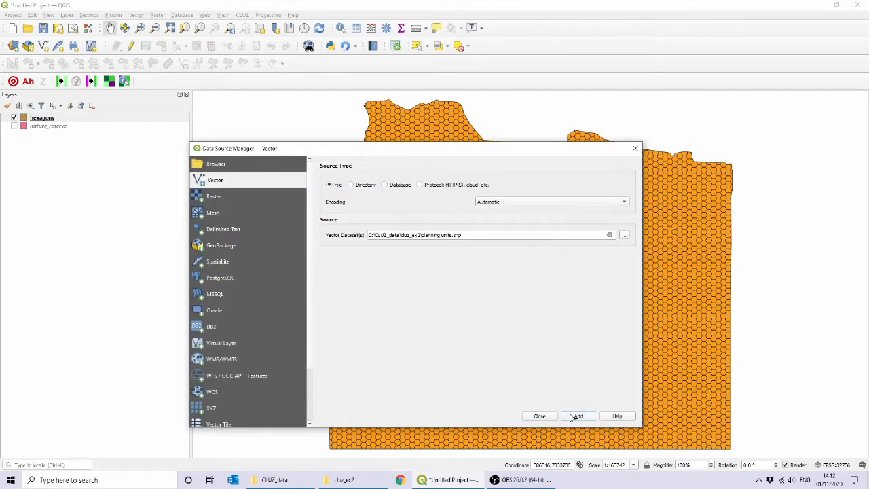
click(576, 416)
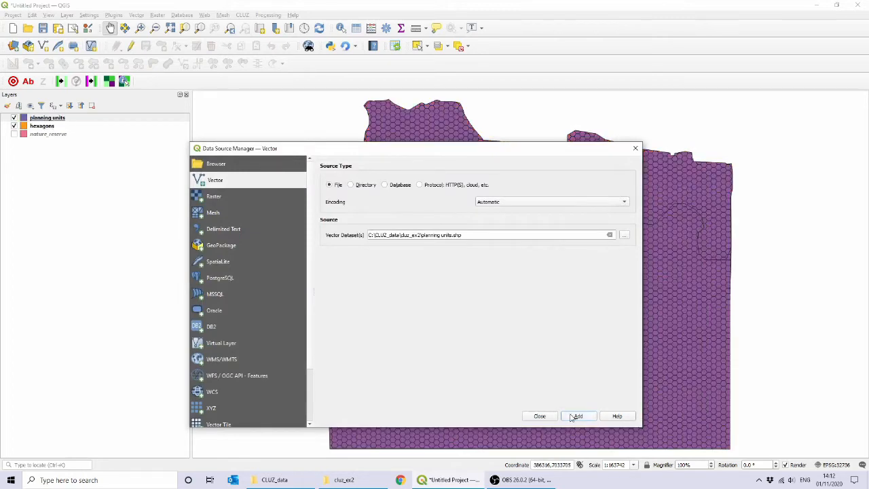
click(635, 148)
Step: Remove the hexagons and nature_reserve layers from the project
click(58, 126)
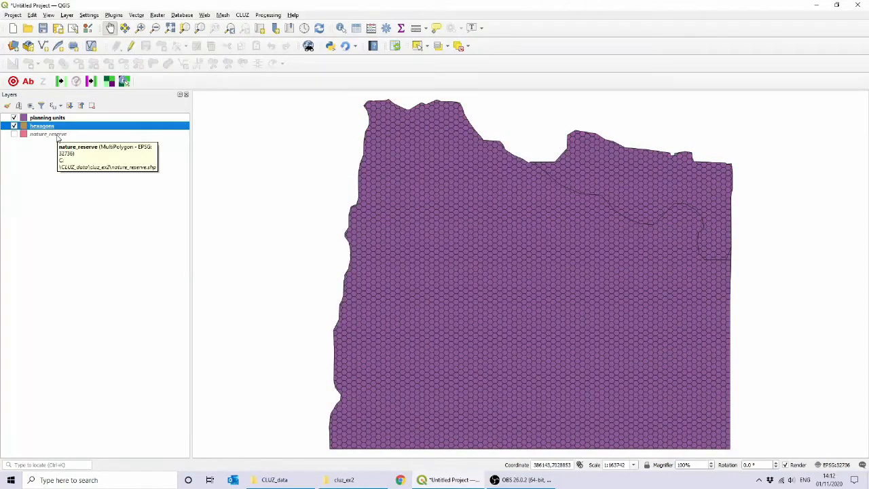
ctrl+click(58, 135)
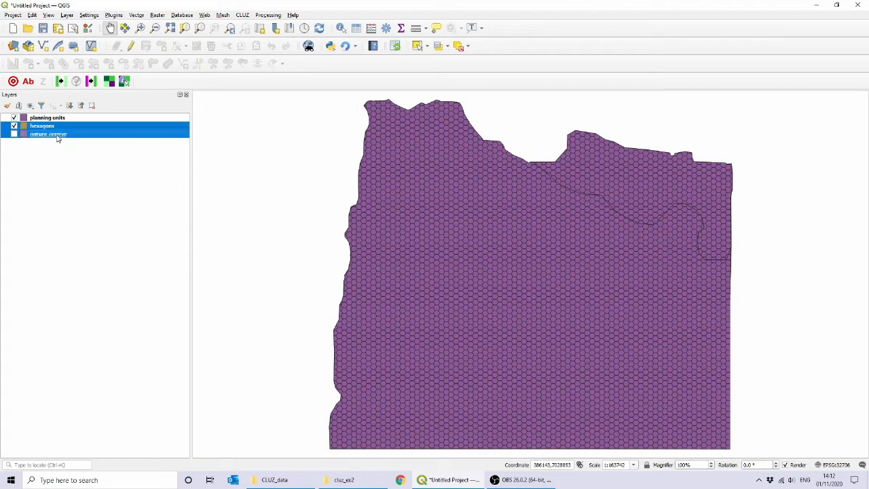
right_click(57, 135)
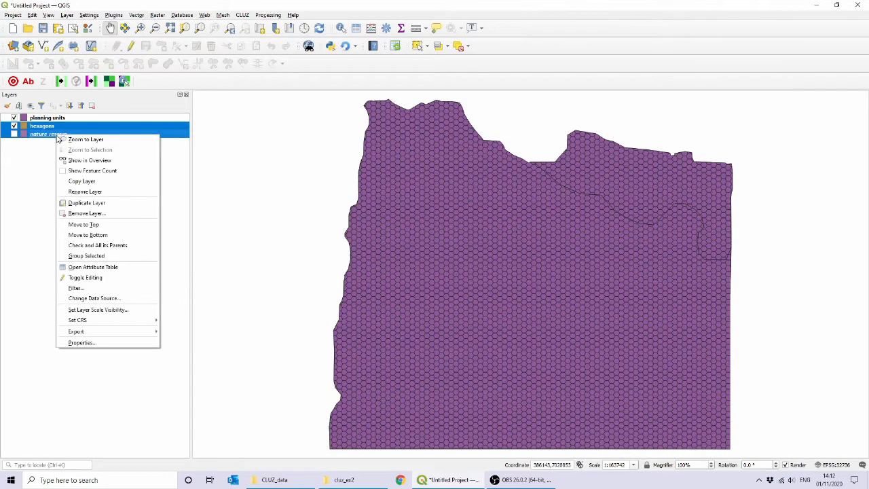
click(85, 213)
click(425, 248)
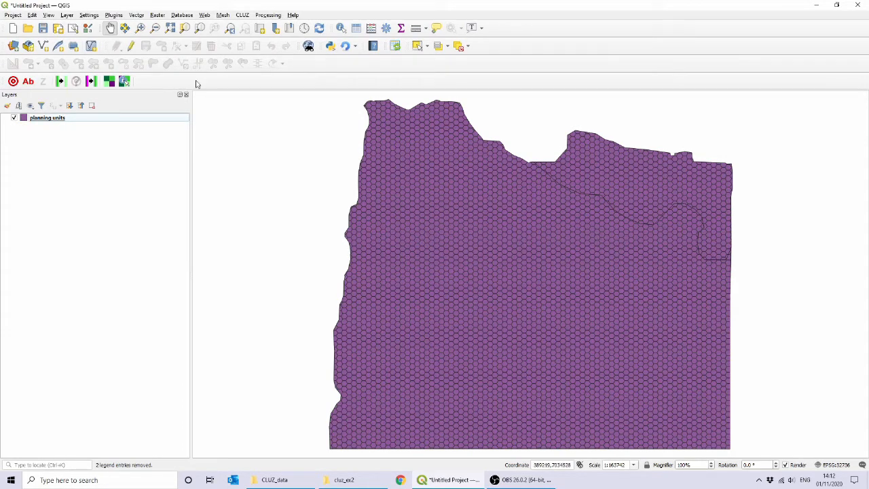
Step: Select individual planning units beside the nature reserve boundary, from whole hexagons to a partial hexagon cut by the boundary line
click(139, 28)
drag(586, 178, 646, 240)
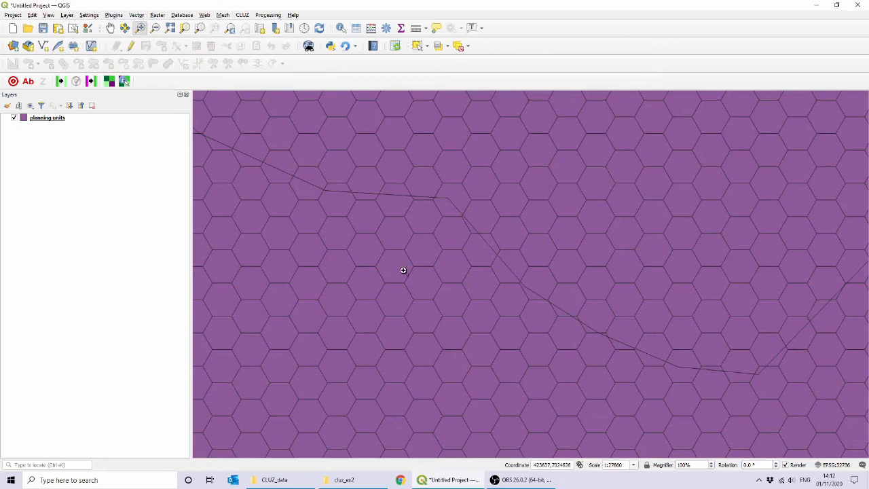
click(418, 46)
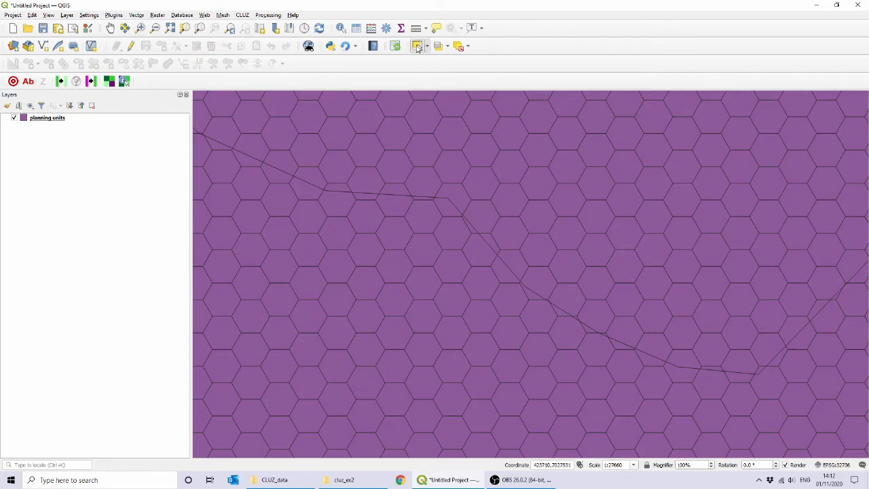
click(458, 235)
click(457, 268)
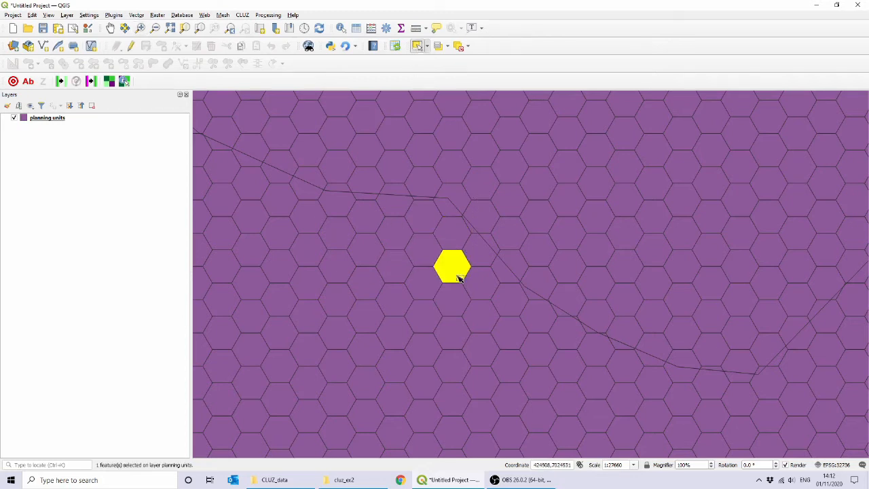
click(519, 266)
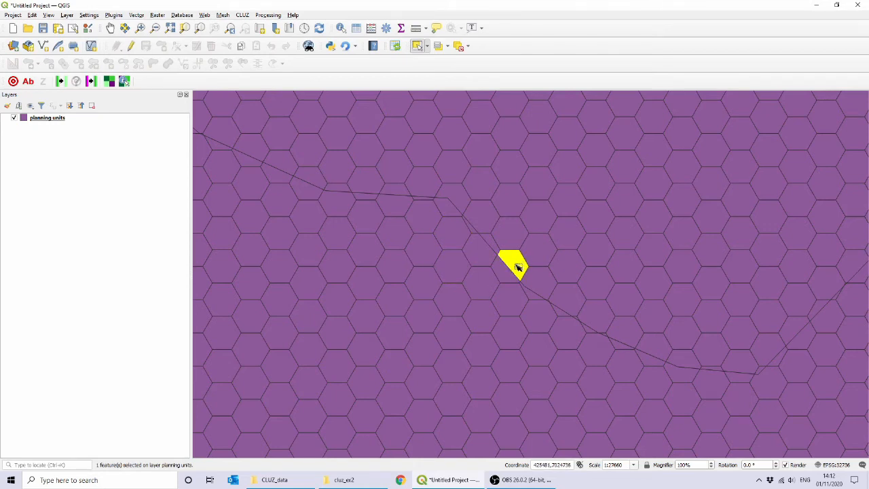
Step: Select partial planning units one at a time along the nature reserve boundary, including the thin slivers cut off by the line
click(508, 275)
click(547, 281)
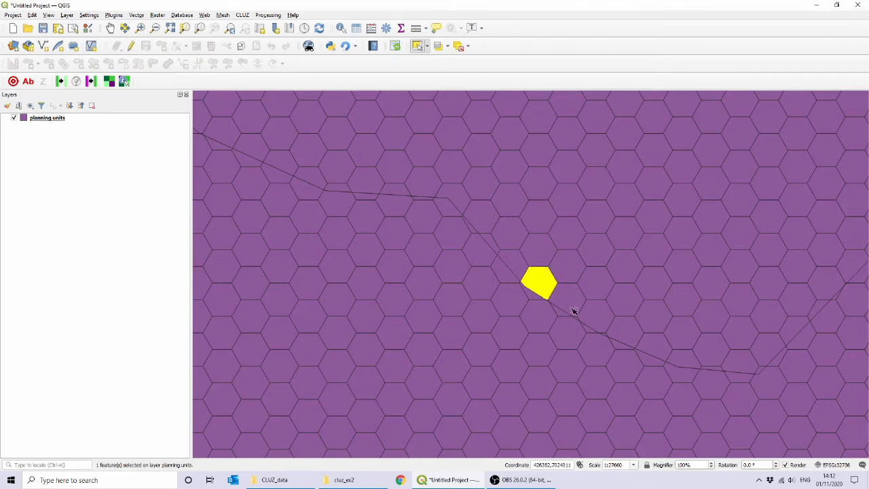
click(575, 304)
click(561, 312)
click(608, 314)
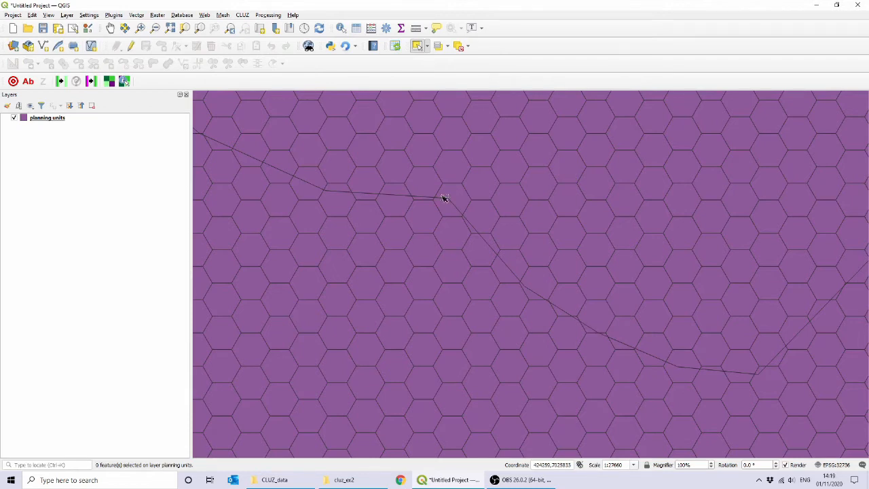
click(473, 233)
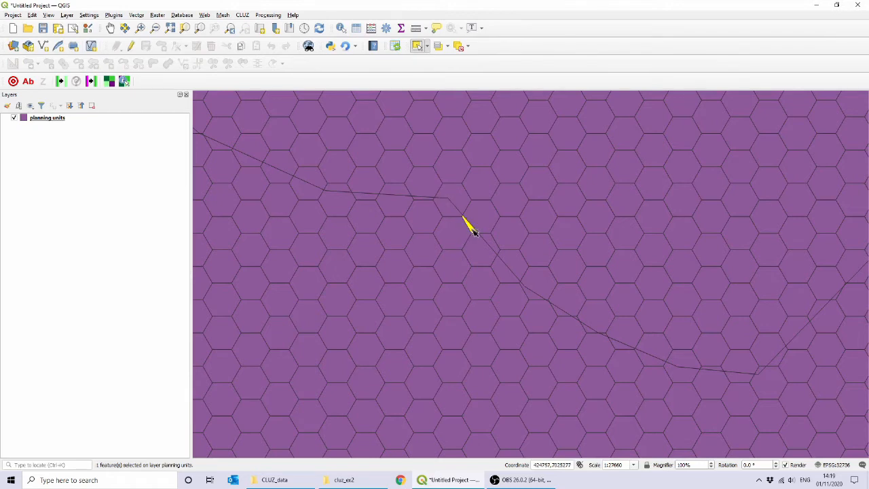
click(419, 199)
Step: Find the Eliminate selected polygons algorithm by searching for "eliminate", examine its parameters, and close it without running it
click(372, 45)
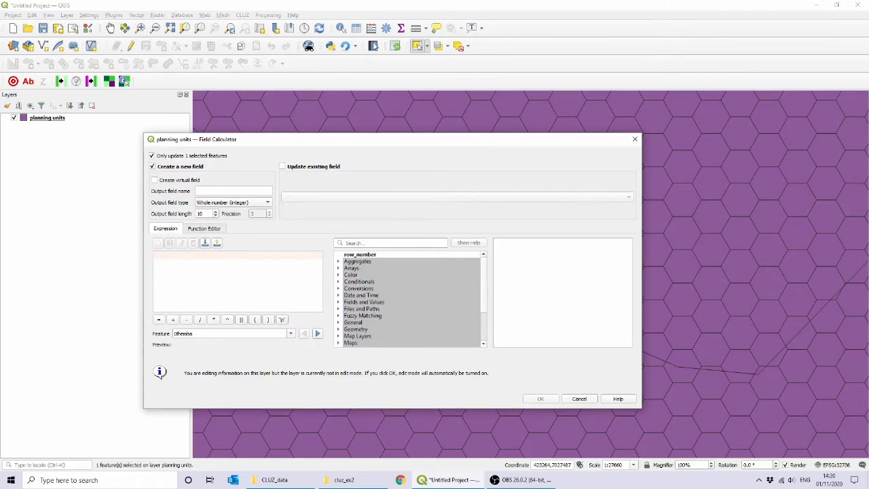
click(635, 139)
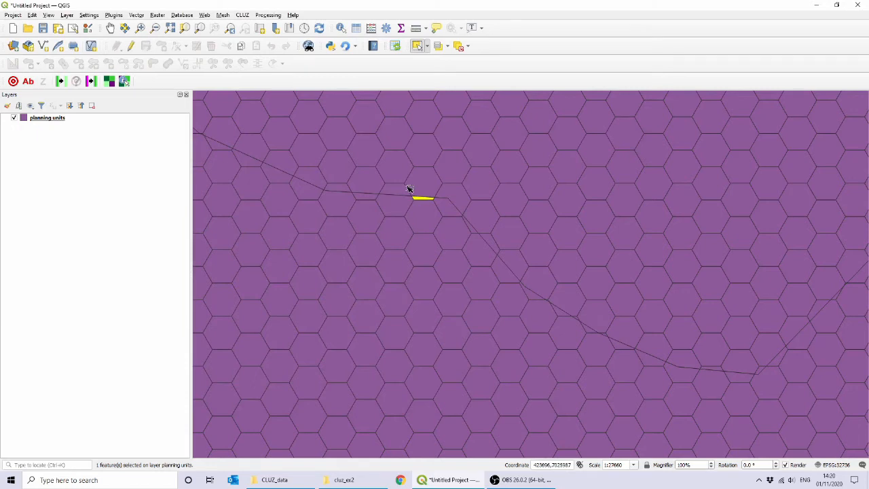
click(385, 28)
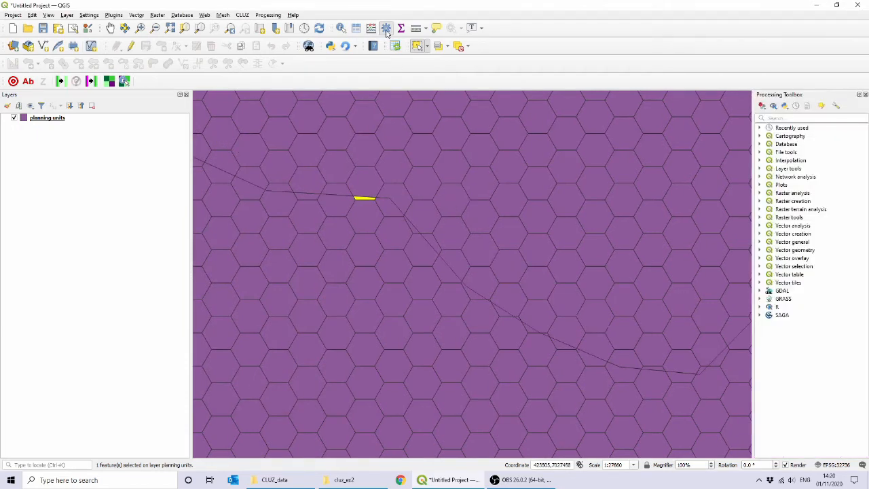
click(801, 119)
text(elimate)
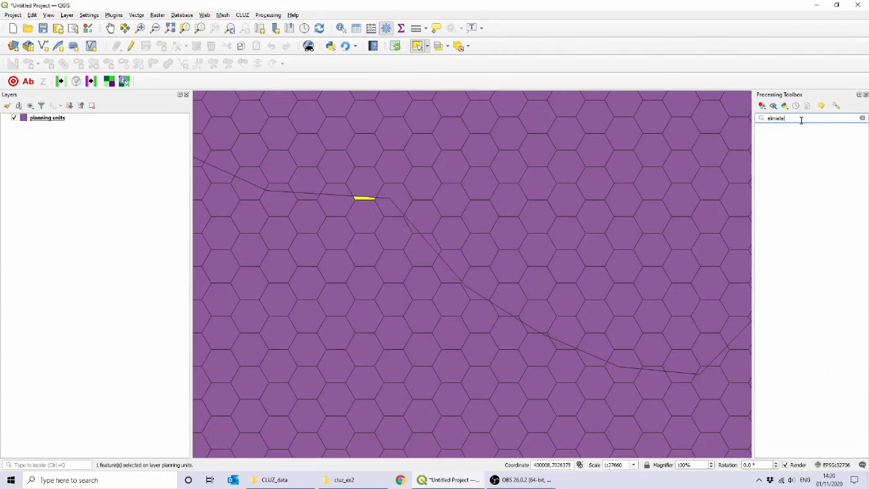
key(BackSpace)
key(BackSpace)
key(BackSpace)
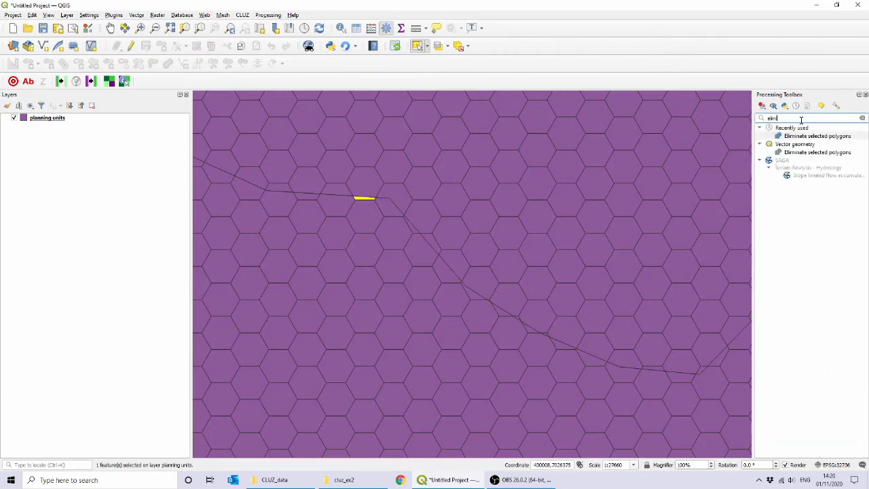
text(inate)
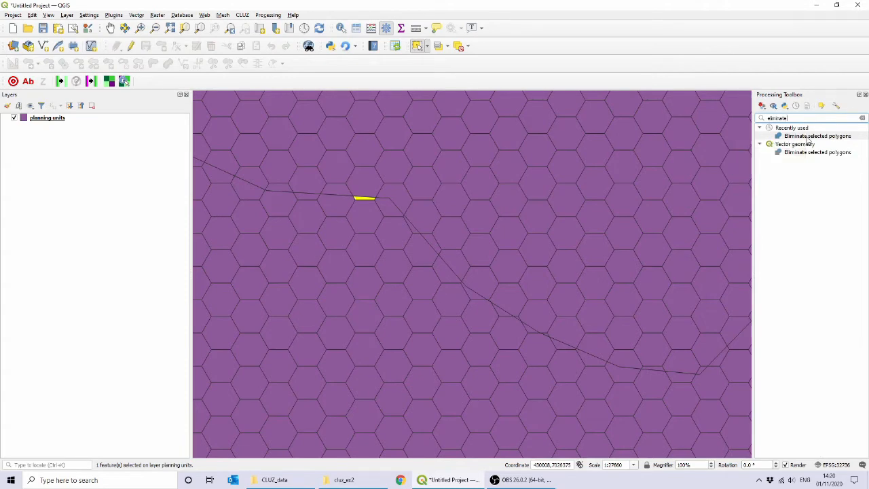
double_click(808, 137)
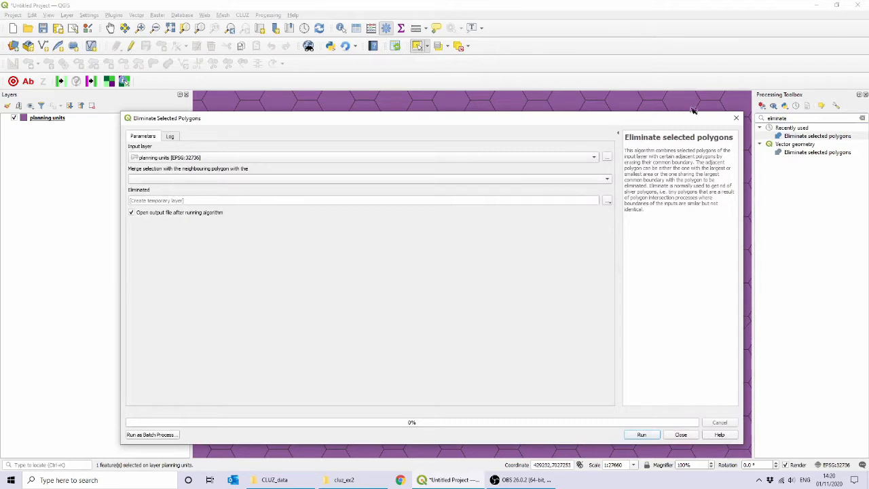
click(735, 118)
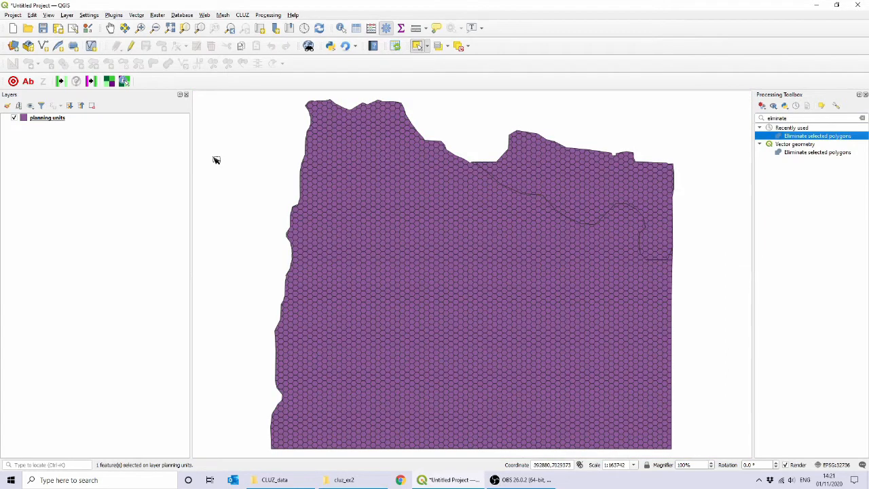
Step: Examine the NAME and REGION fields in the attribute table of the planning units layer and close the table
right_click(68, 121)
click(80, 212)
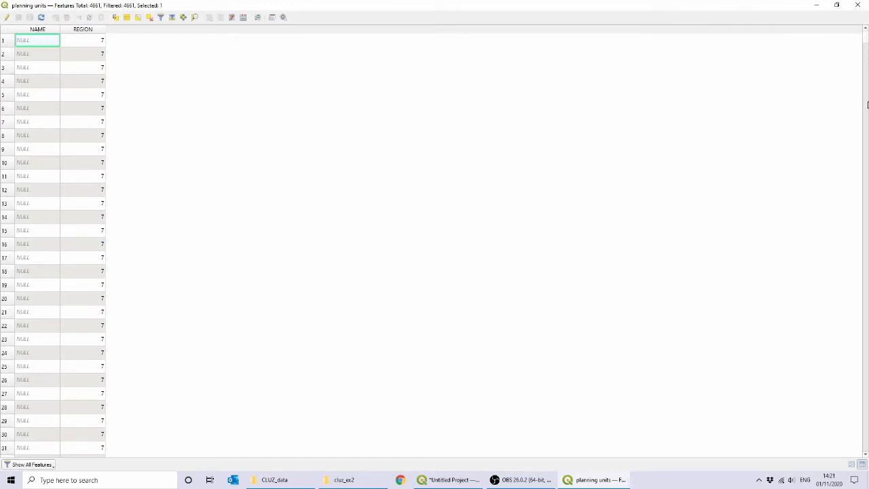
drag(866, 37, 866, 75)
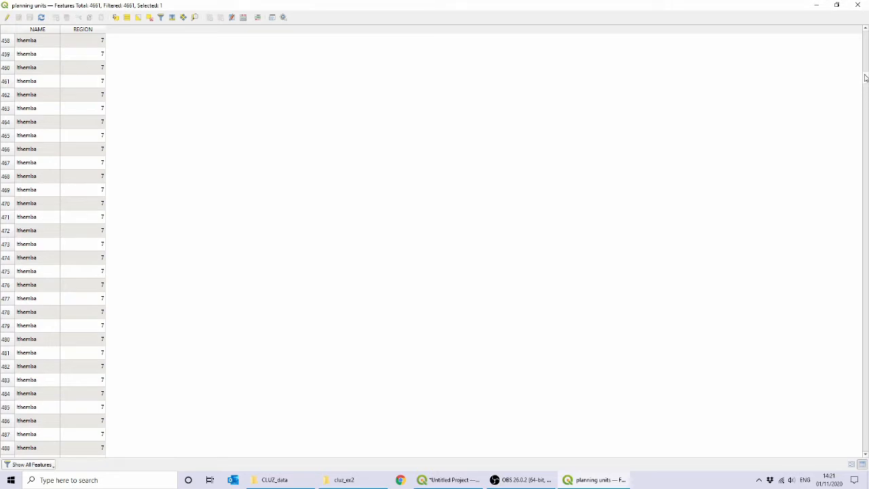
drag(865, 78, 866, 106)
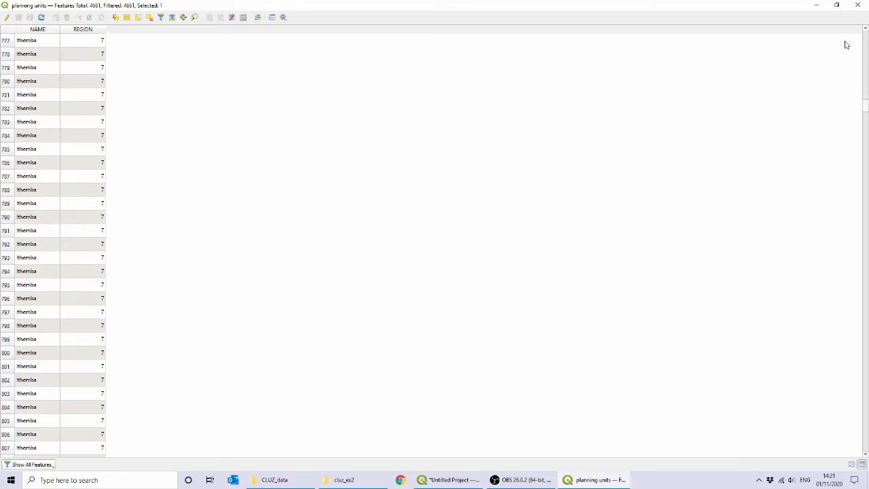
click(856, 5)
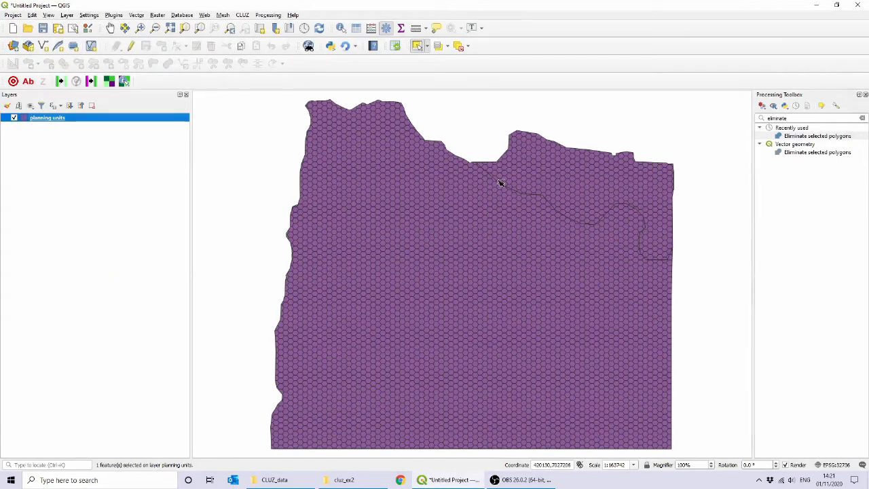
Step: Start creating the initial CLUZ files with planning units.shp from C:/CLUZ_data/cluz_ex2 as the planning unit shapefile
click(242, 16)
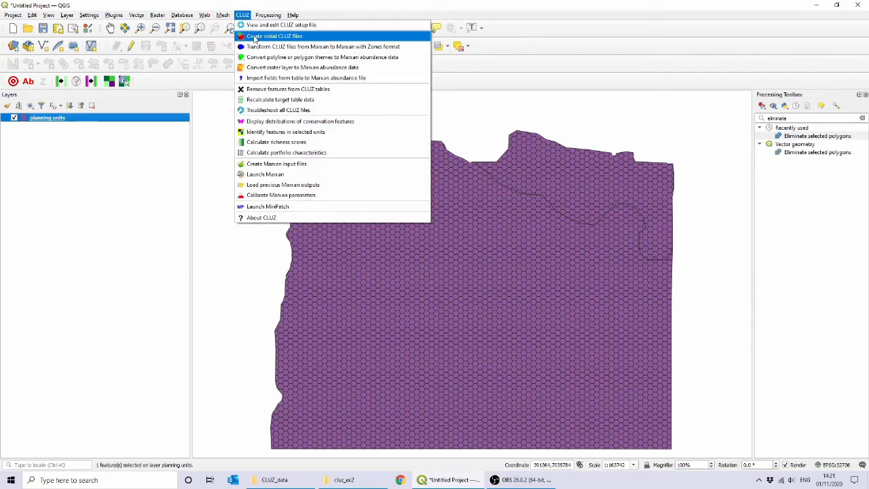
click(255, 40)
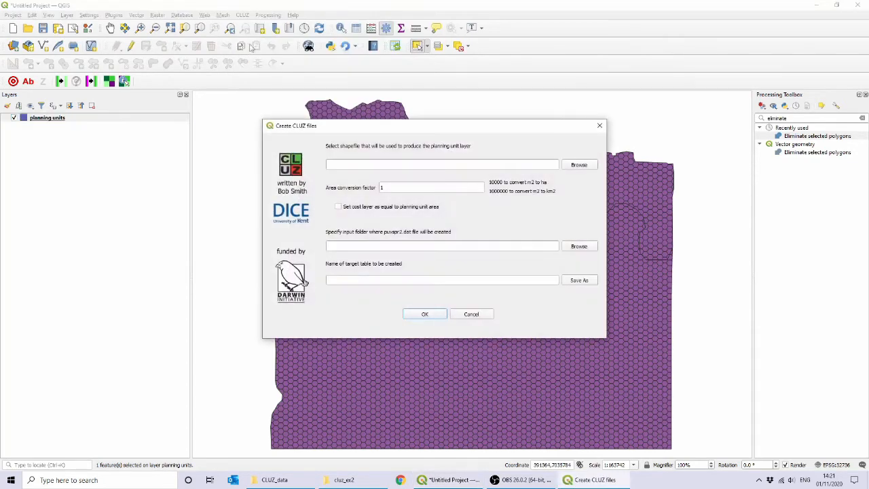
click(577, 165)
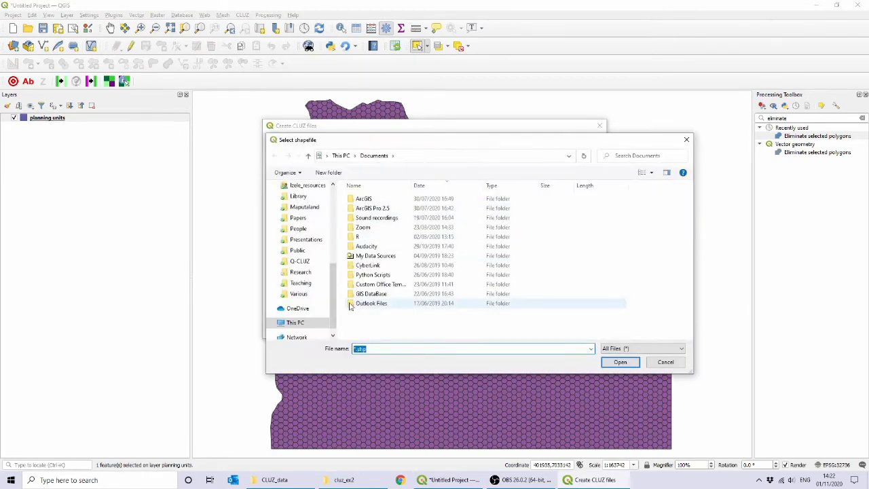
click(294, 323)
scroll(421, 299, down, 2)
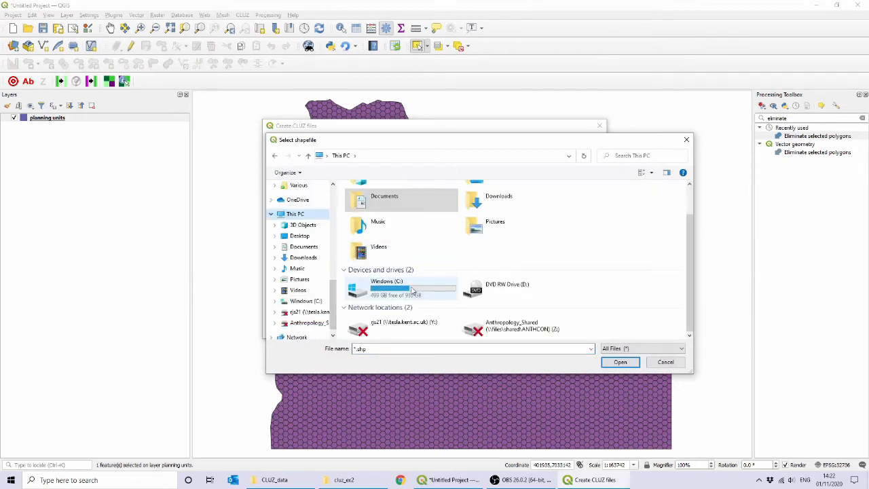
double_click(411, 290)
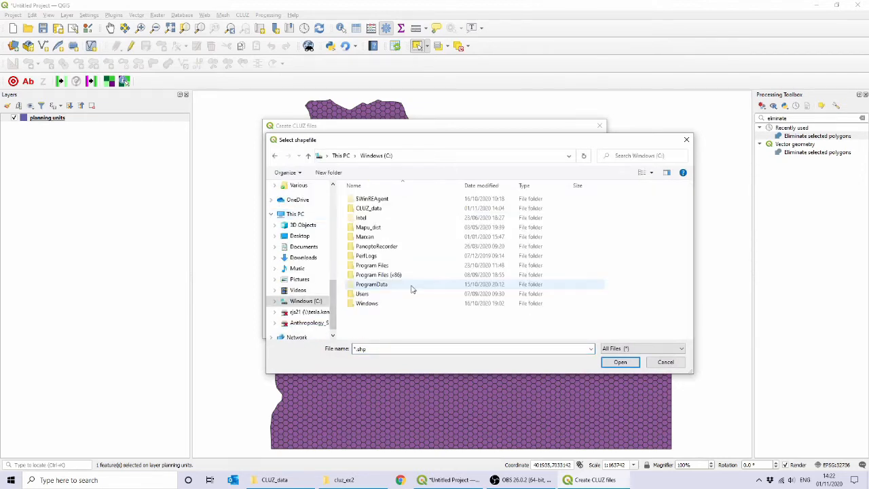
double_click(374, 209)
click(378, 211)
double_click(378, 210)
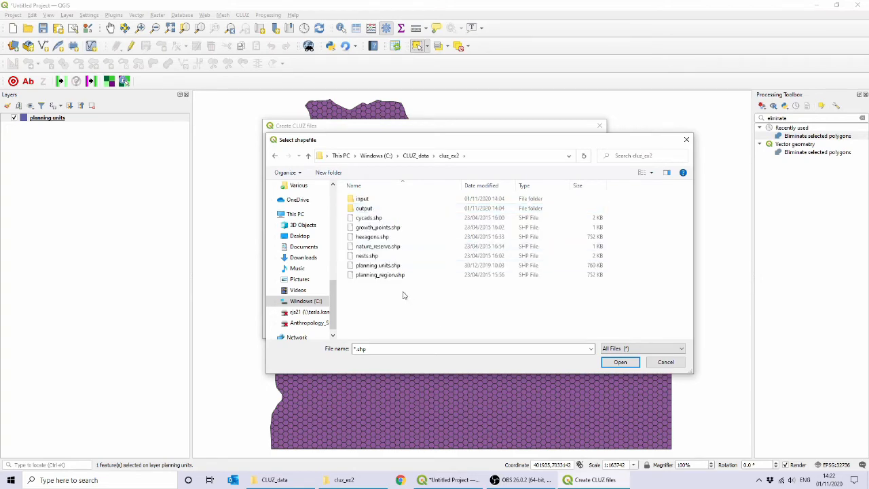
double_click(391, 267)
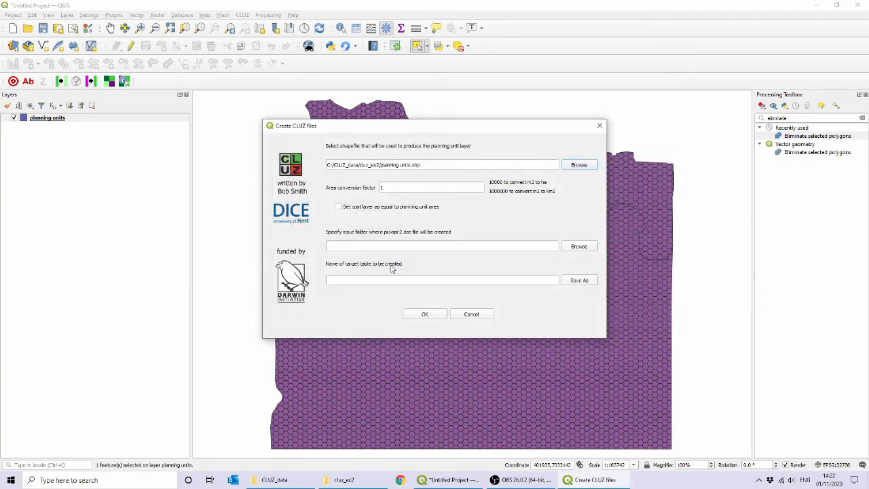
Step: Set the area conversion factor to 10000 with cost equal to planning unit area, and use cluz_ex2\input as the input folder
click(391, 188)
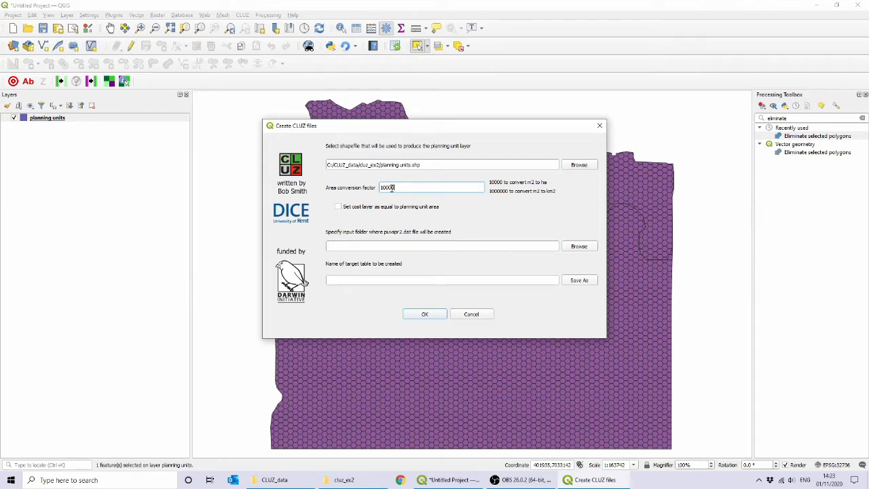
click(370, 212)
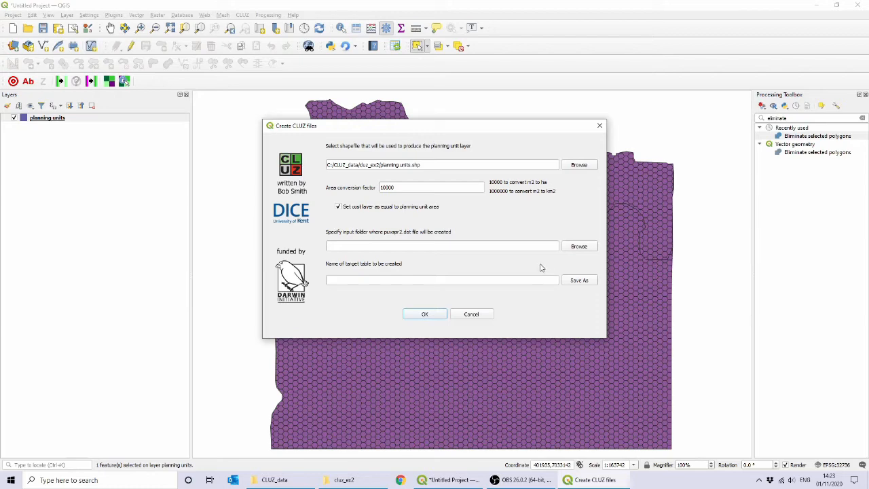
click(578, 246)
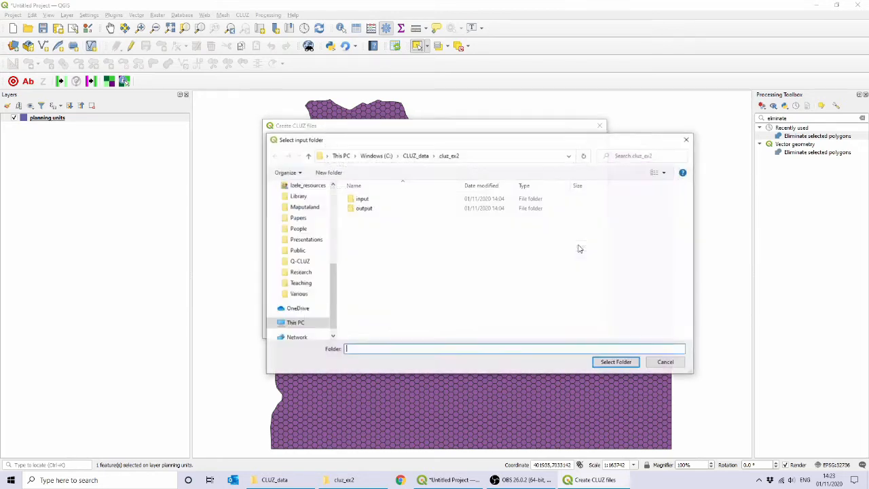
click(615, 362)
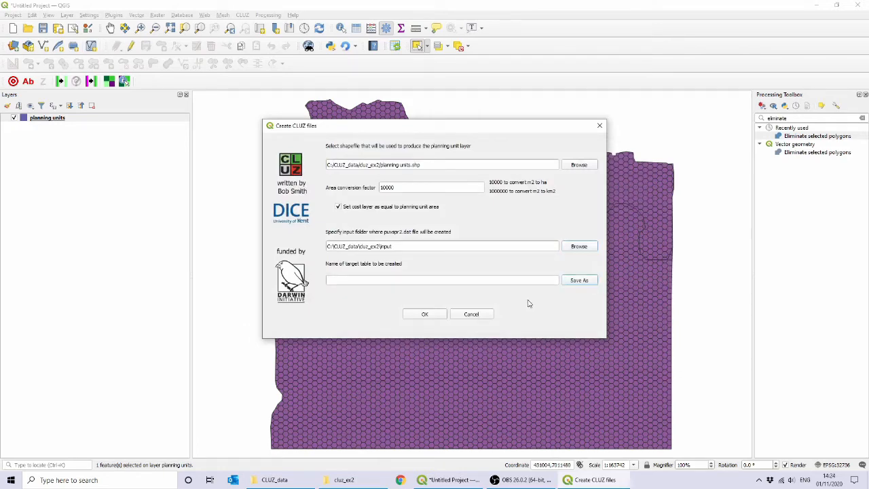
Step: Specify targets.csv in the cluz_ex2 folder as the target table and create the CLUZ files
click(573, 281)
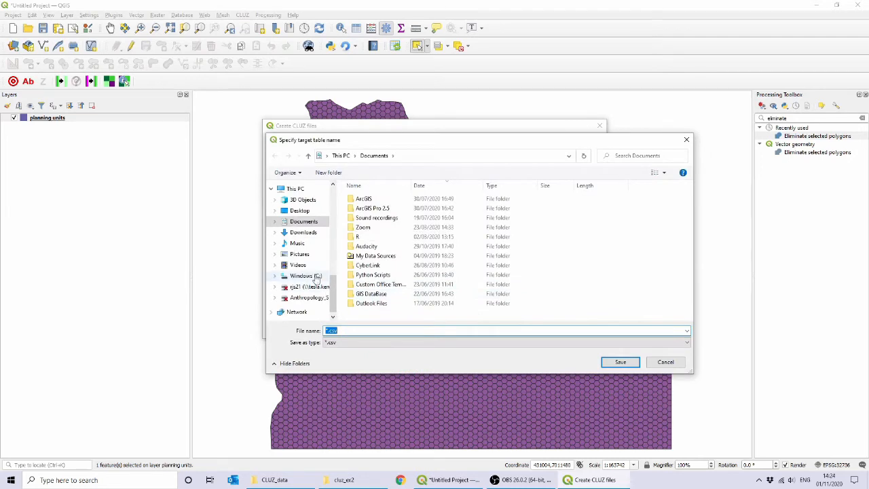
click(314, 277)
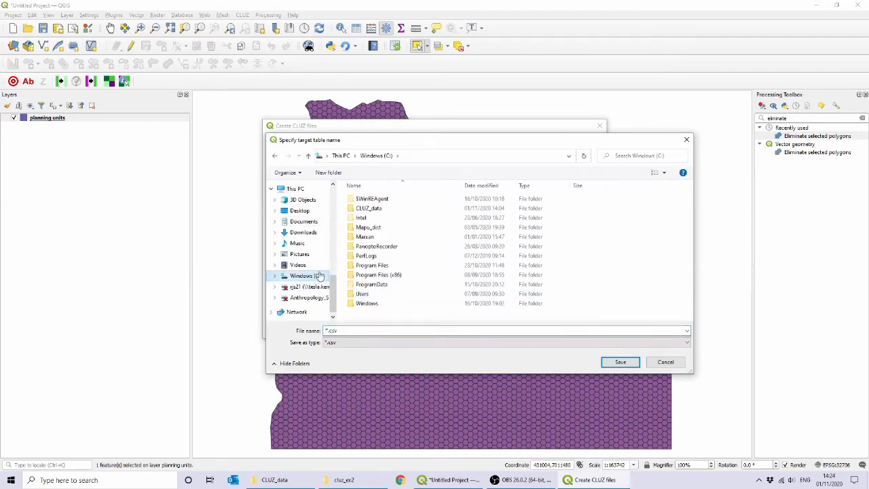
double_click(383, 208)
click(378, 209)
double_click(378, 209)
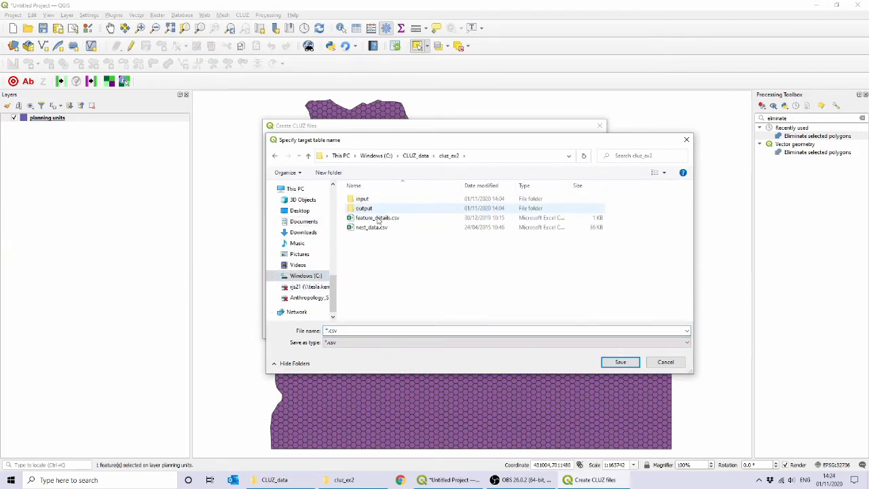
click(325, 332)
click(326, 330)
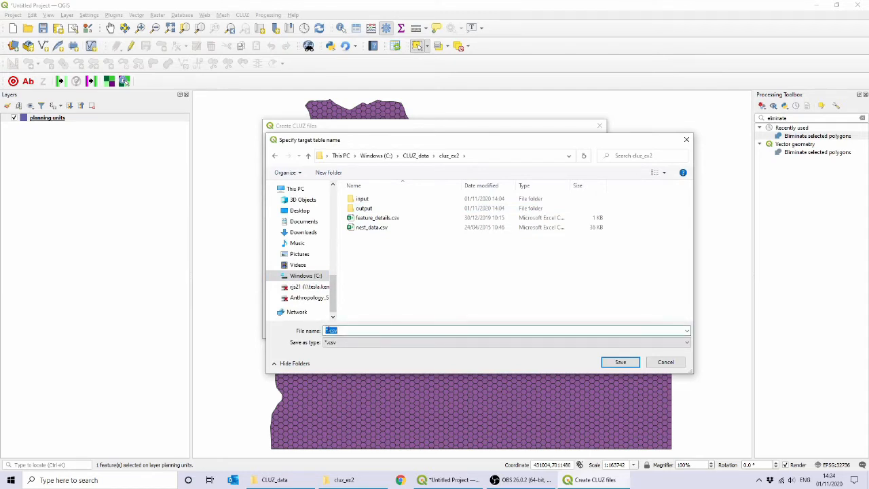
click(328, 329)
key(BackSpace)
text(targets)
click(633, 364)
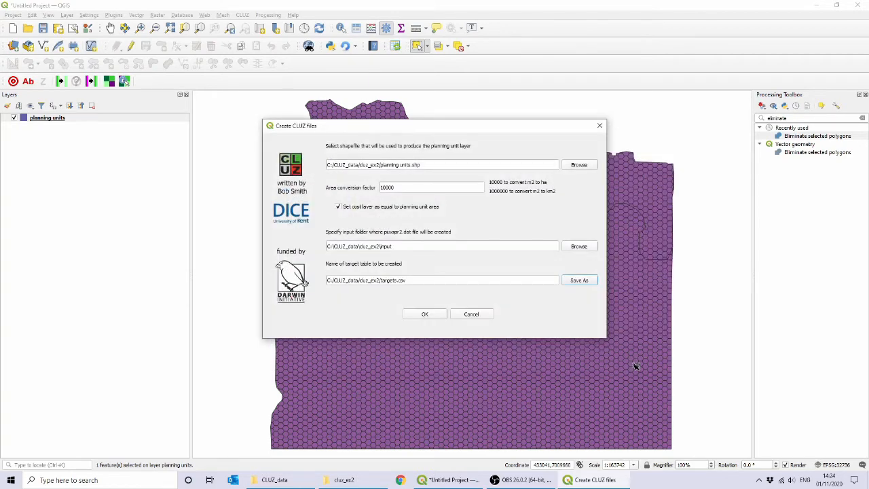
click(426, 313)
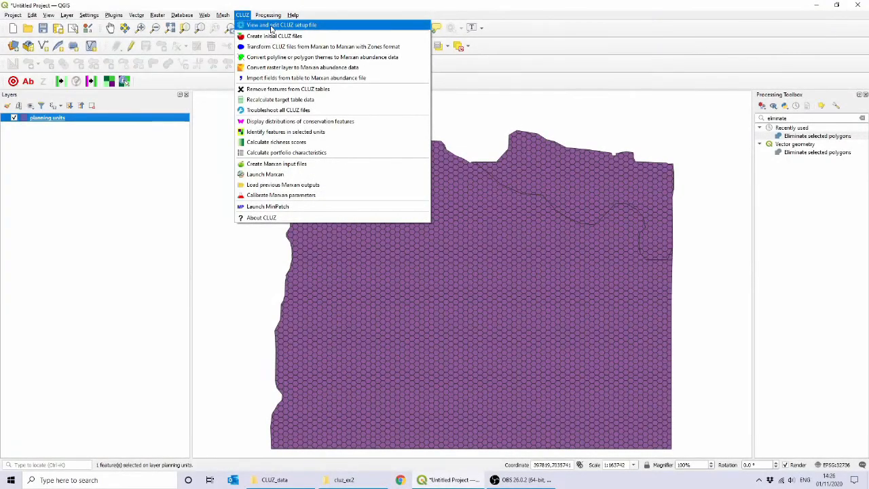
Step: Open the CLUZ setup file settings and set the Marxan location to C:\Marxan\Marxan_x64.exe
click(271, 27)
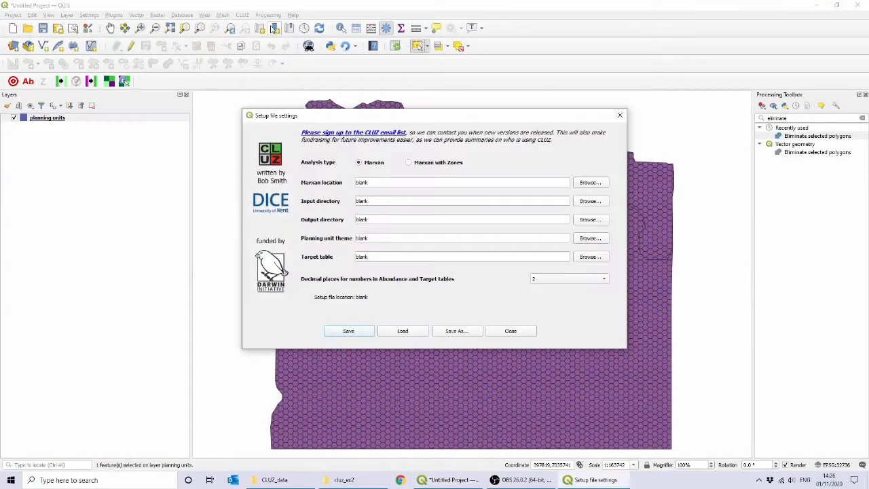
click(580, 184)
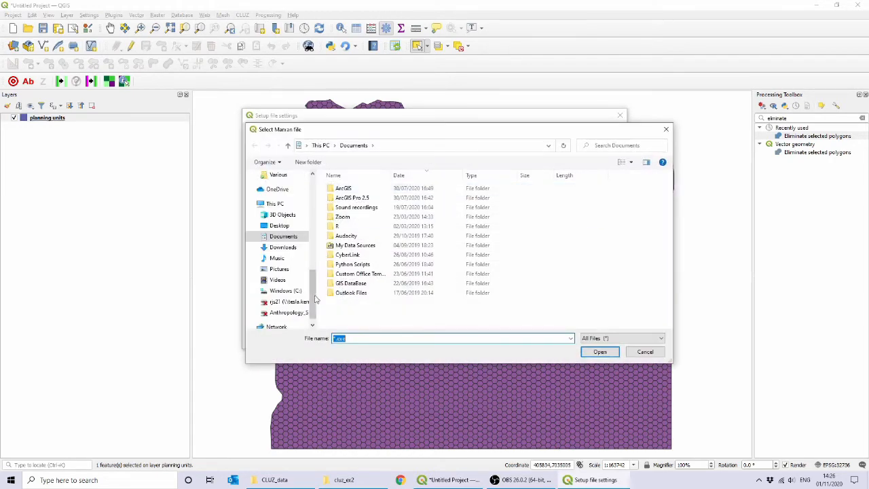
click(282, 291)
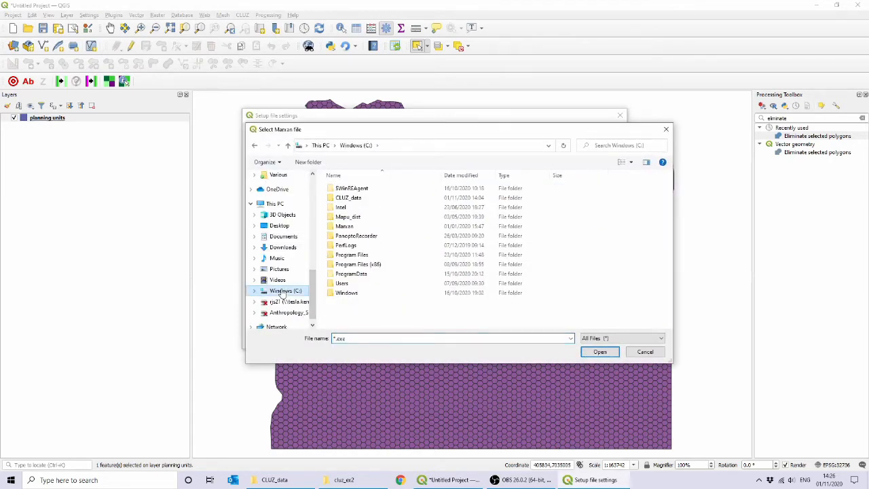
double_click(346, 228)
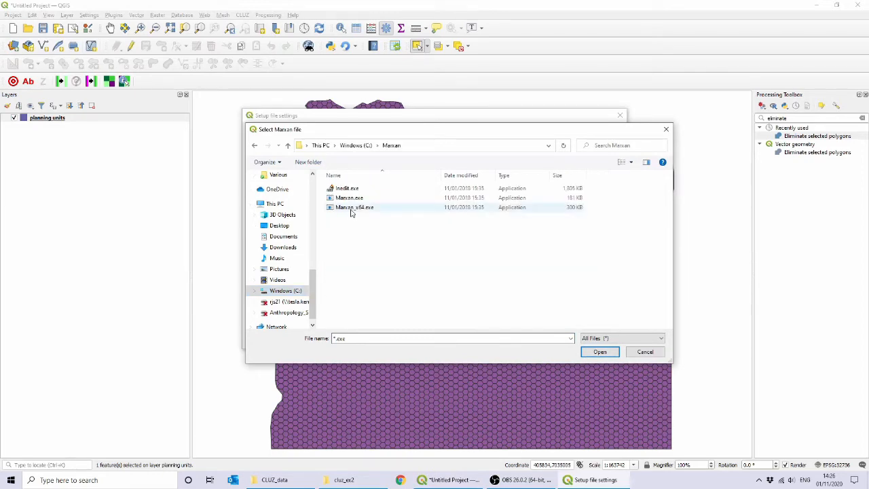
double_click(351, 208)
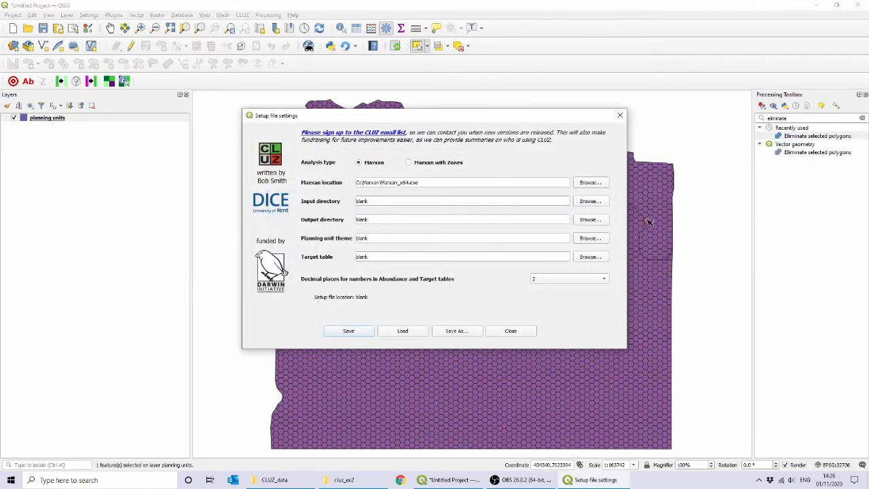
Step: Set the input directory of the setup file to C:\CLUZ_data\cluz_ex2\input
click(602, 203)
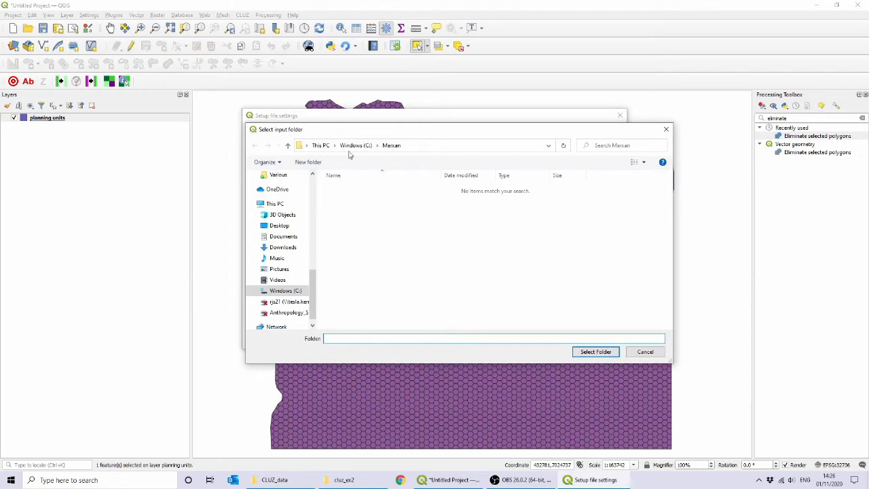
click(358, 145)
double_click(358, 197)
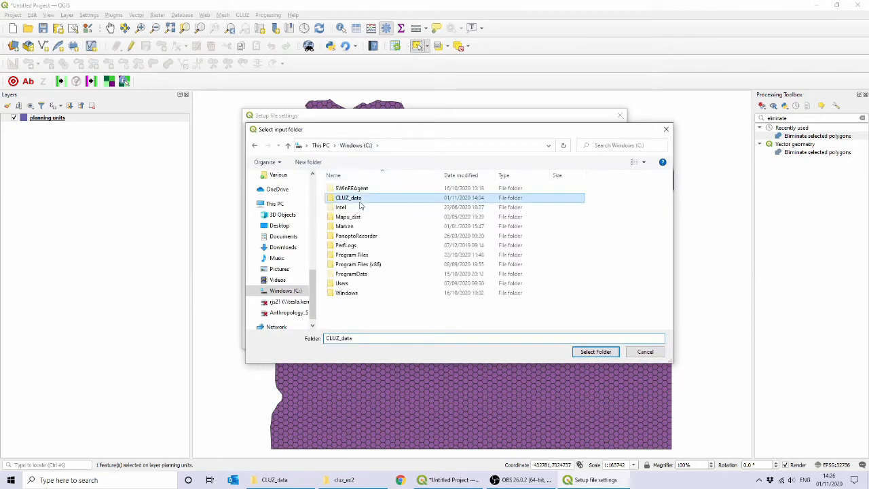
double_click(358, 198)
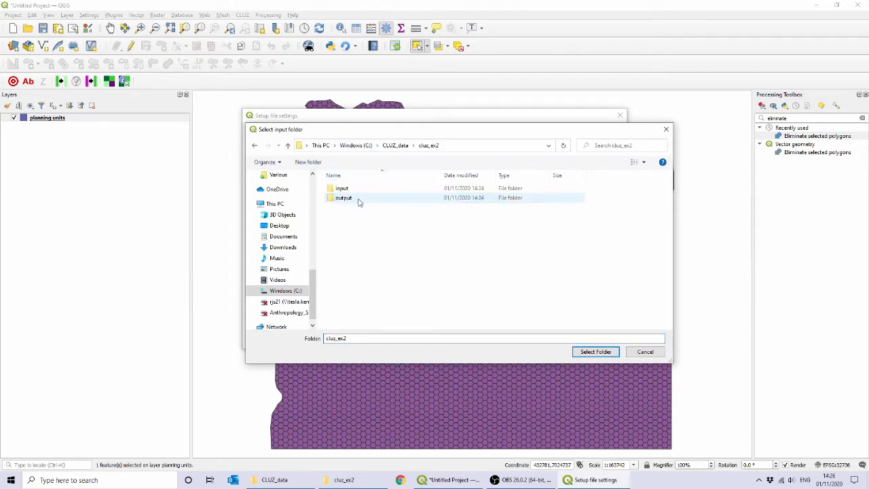
double_click(358, 190)
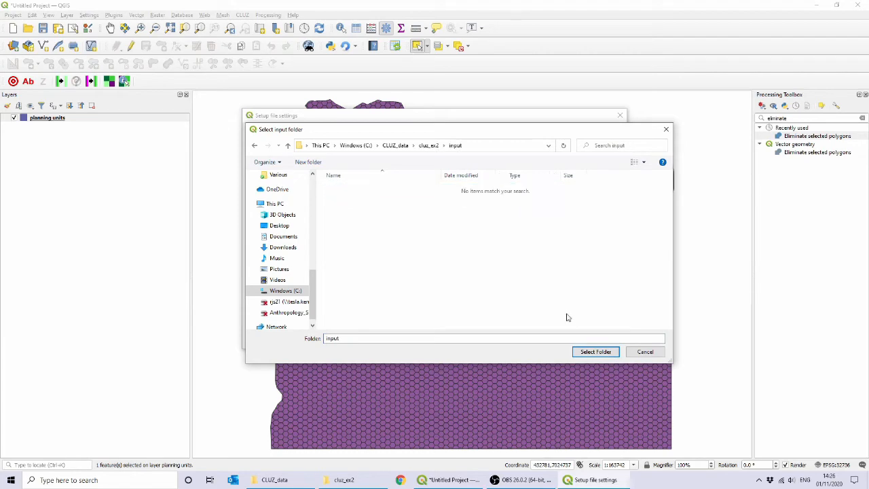
click(590, 352)
Step: Set the output directory of the setup file to C:\CLUZ_data\cluz_ex2\output
click(590, 219)
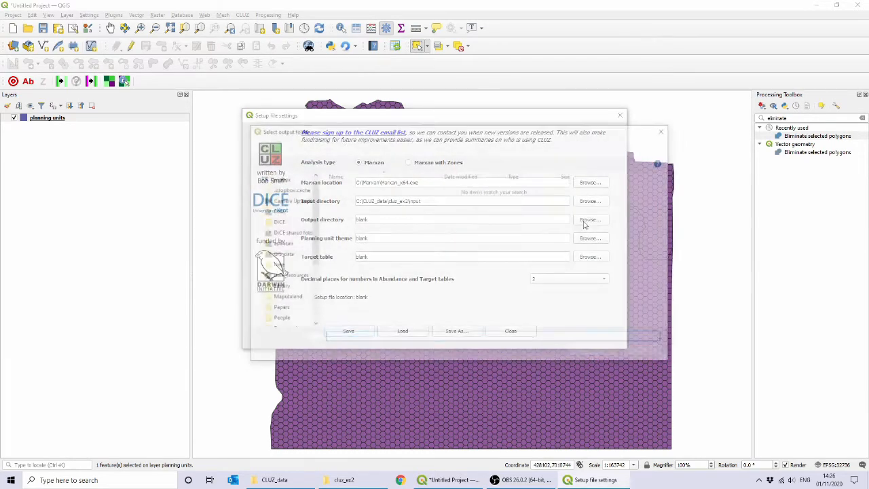
click(428, 146)
double_click(378, 198)
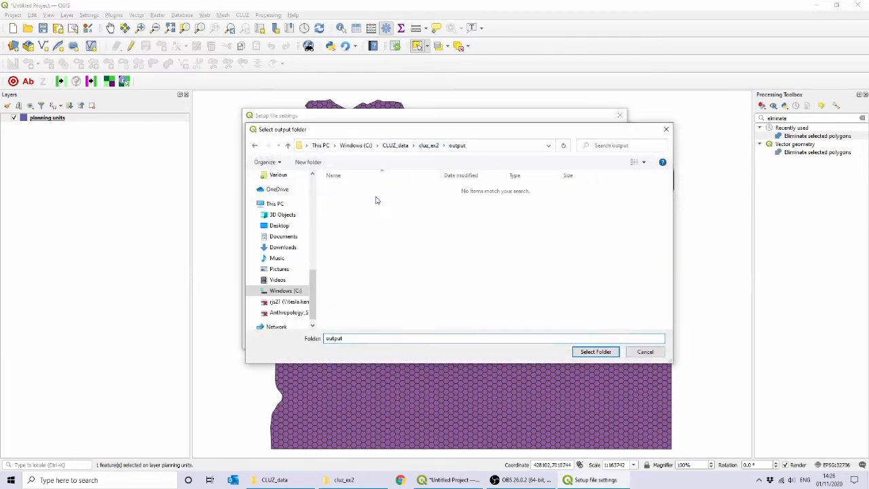
click(591, 350)
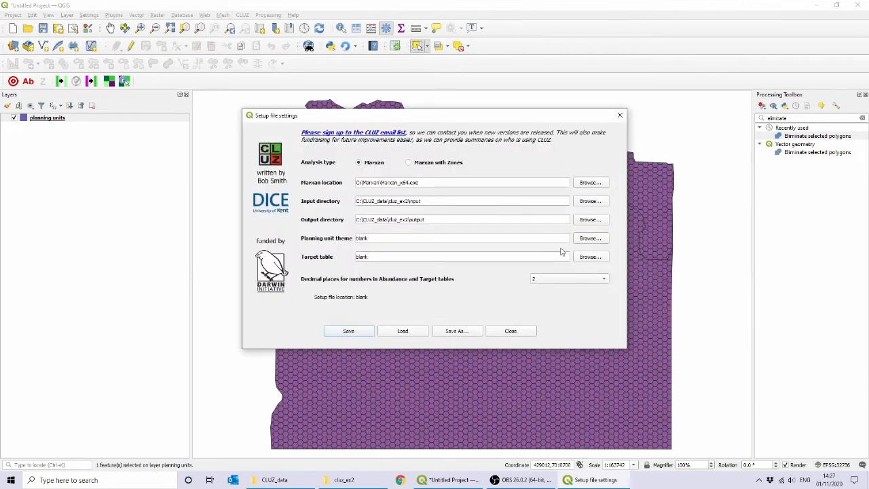
Step: Choose planning units.shp from C:\CLUZ_data\cluz_ex2 as the planning unit theme
click(586, 244)
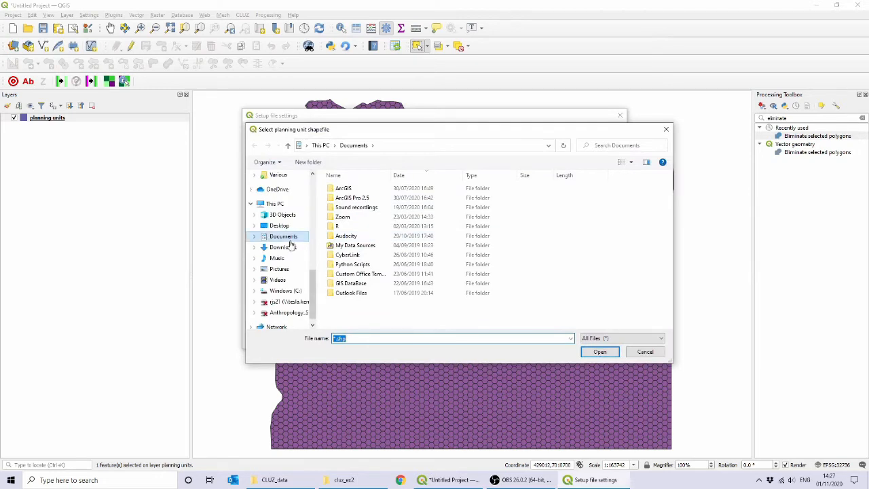
click(284, 291)
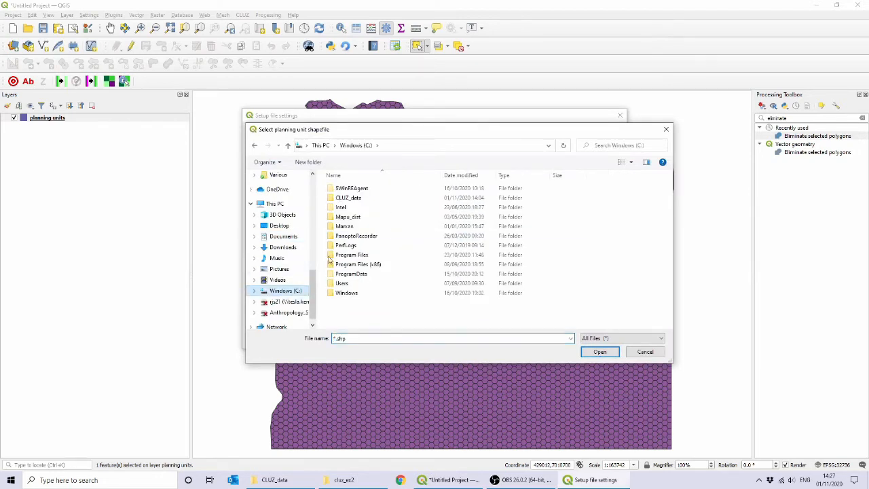
click(363, 202)
double_click(363, 202)
double_click(362, 200)
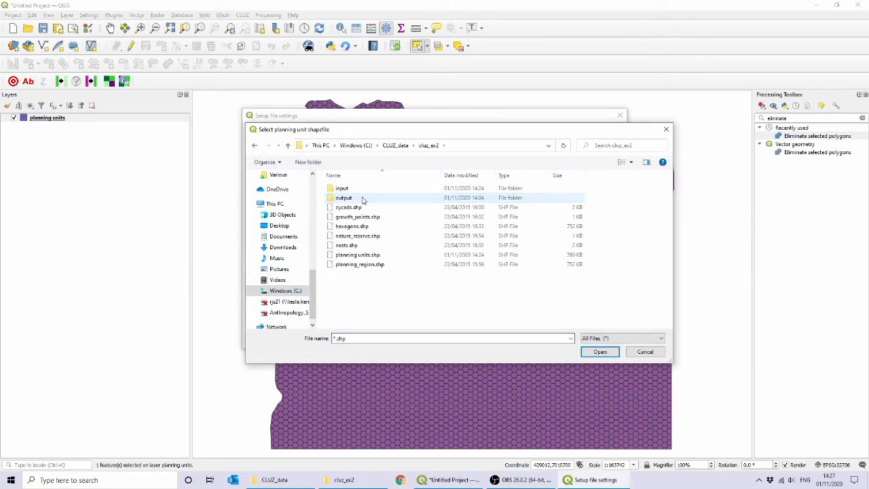
double_click(360, 255)
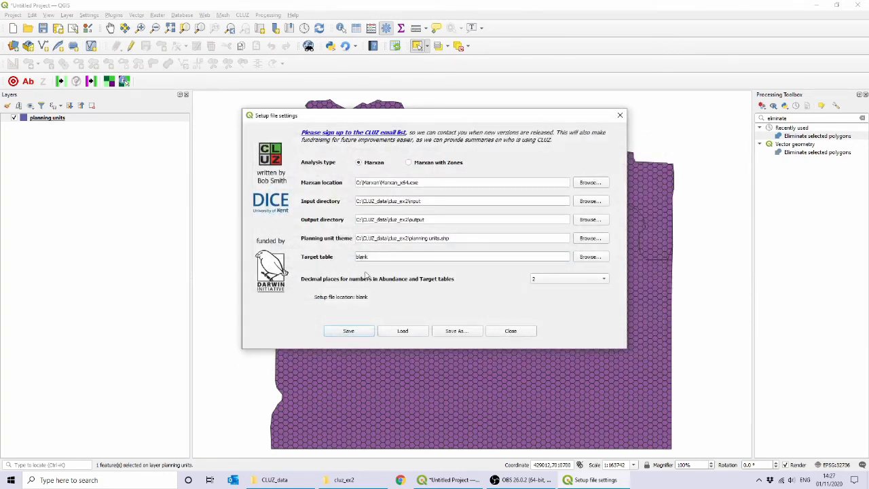
Step: Choose targets.csv from C:\CLUZ_data\cluz_ex2 as the target table
click(588, 257)
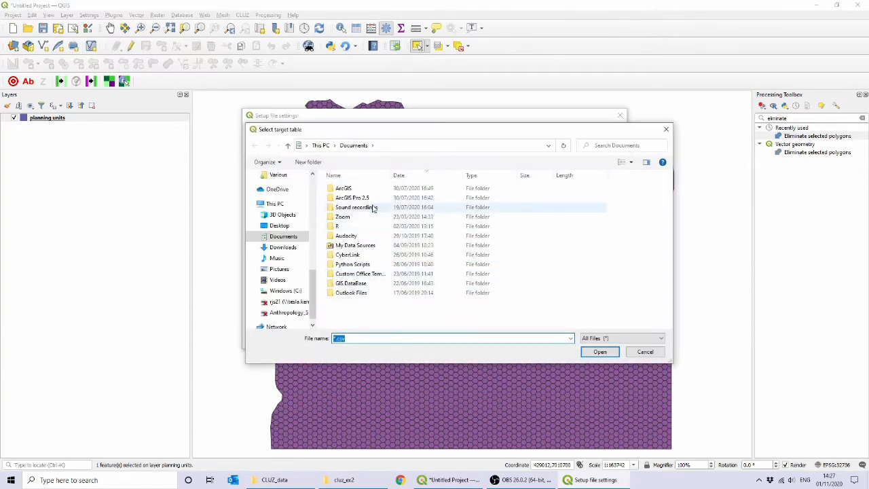
click(291, 291)
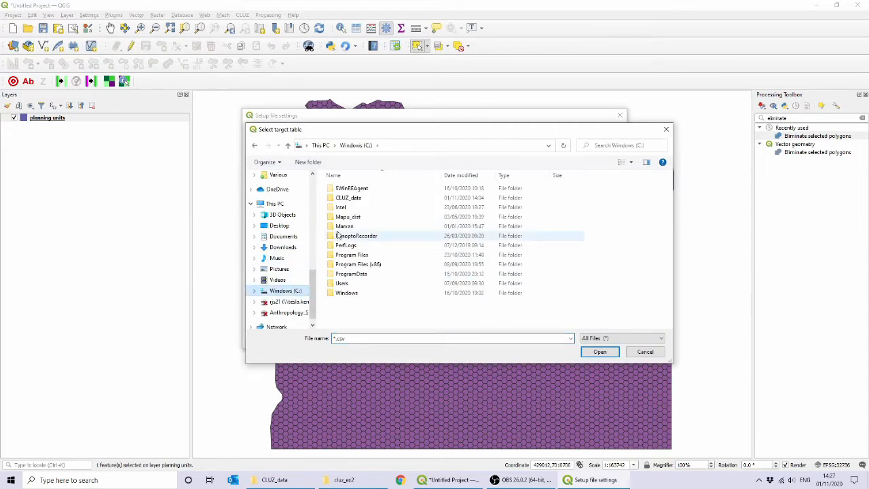
double_click(357, 197)
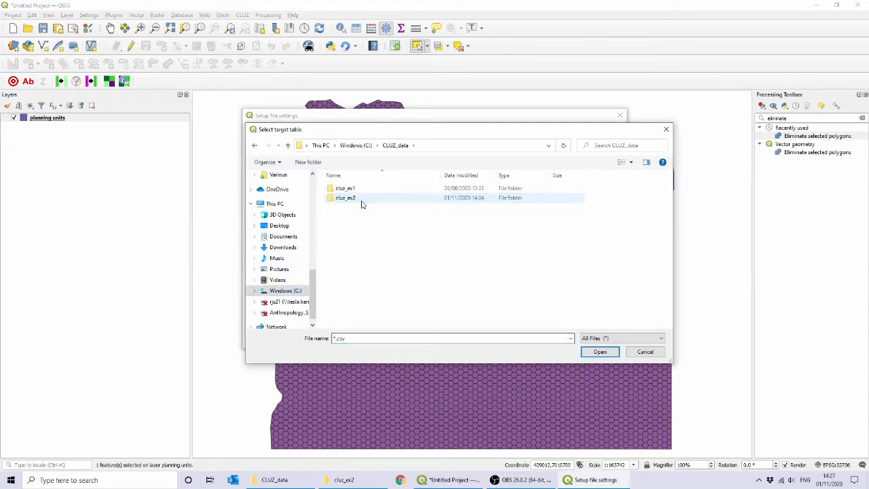
click(362, 198)
double_click(362, 199)
double_click(360, 226)
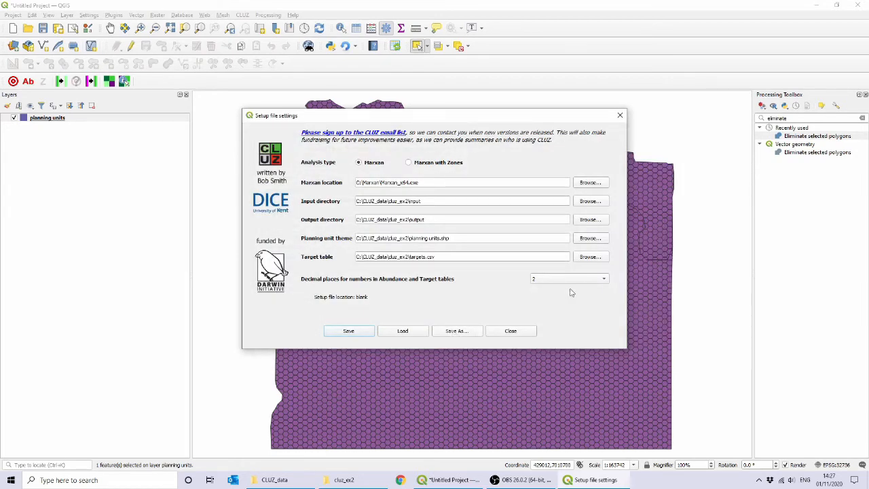
Step: Set the decimal places to 3, save the setup file as ex2.clz in the cluz_ex2 folder, and close the settings
scroll(571, 279, down, 1)
click(456, 330)
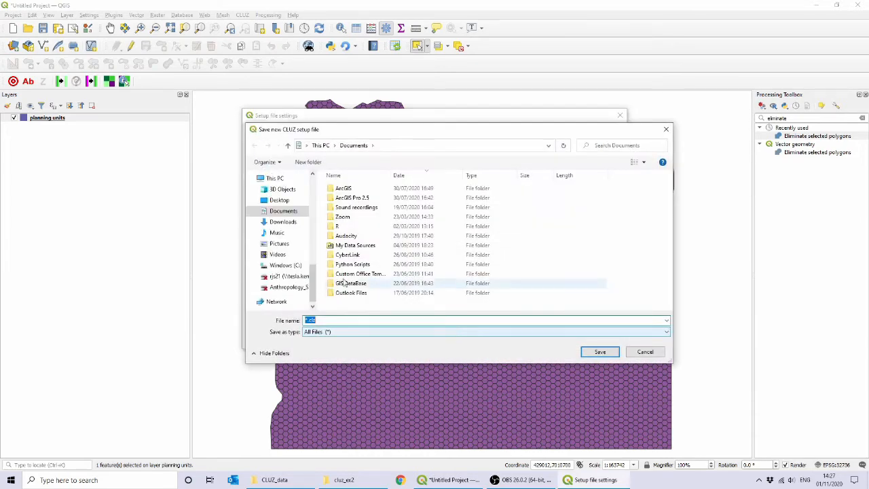
click(279, 255)
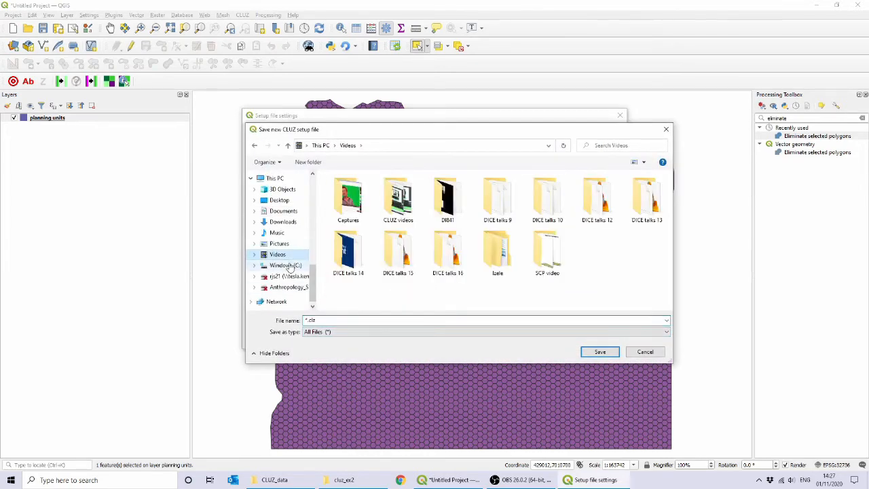
click(286, 265)
double_click(355, 197)
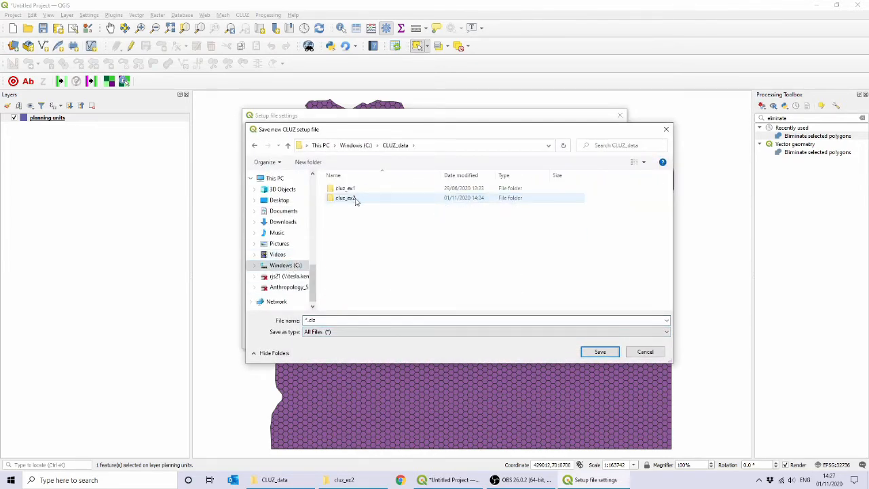
double_click(355, 198)
double_click(307, 320)
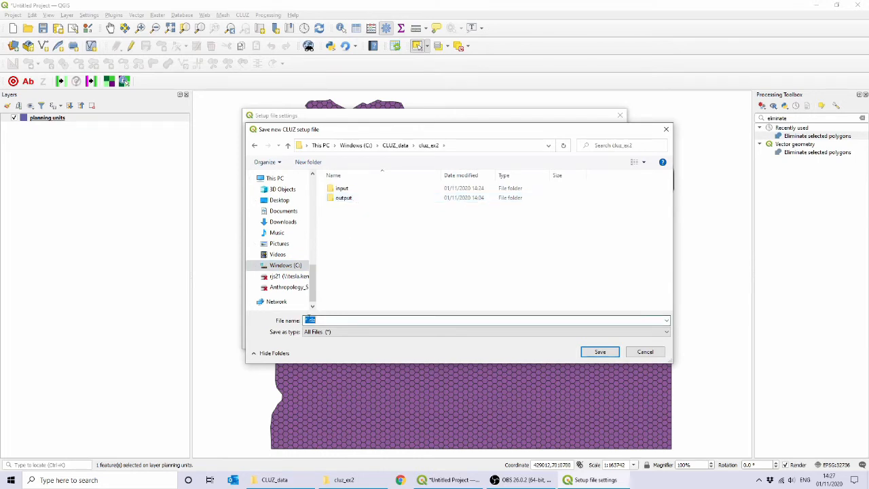
click(304, 320)
key(BackSpace)
text(ex2)
click(594, 351)
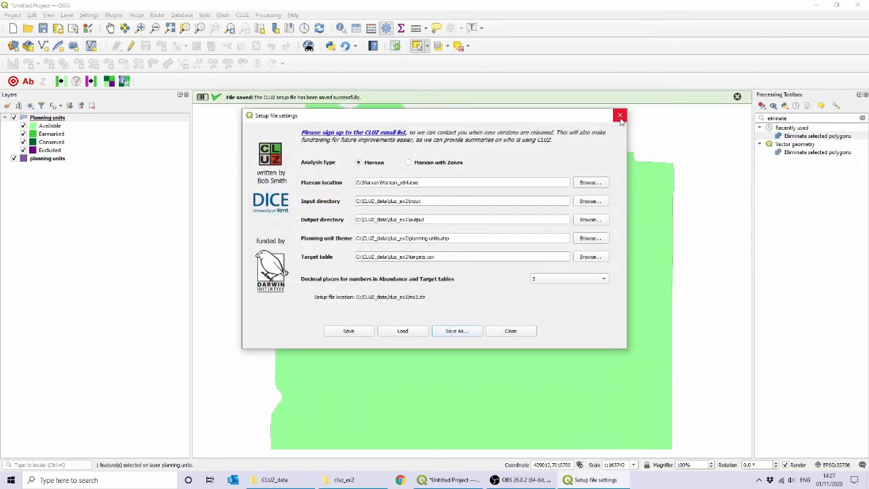
click(526, 334)
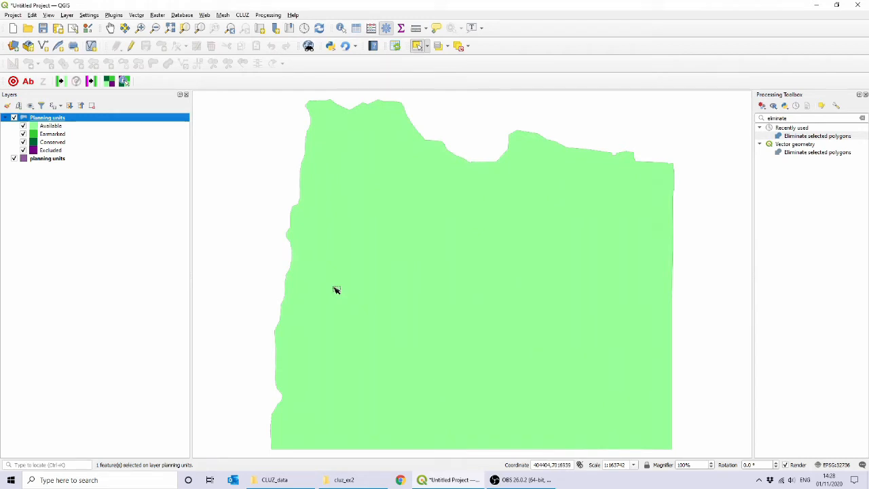
Step: Remove the original single-colour planning units layer from the project, keeping the CLUZ-styled Planning units layer
click(67, 161)
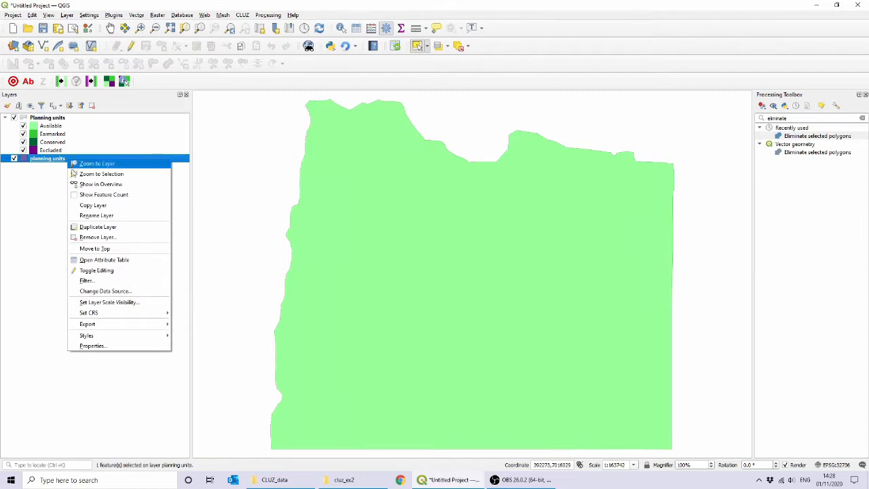
click(98, 238)
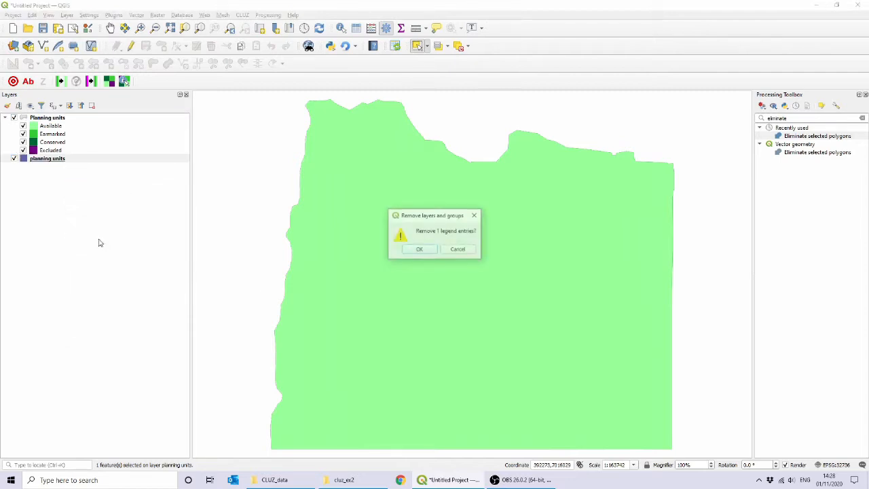
click(418, 249)
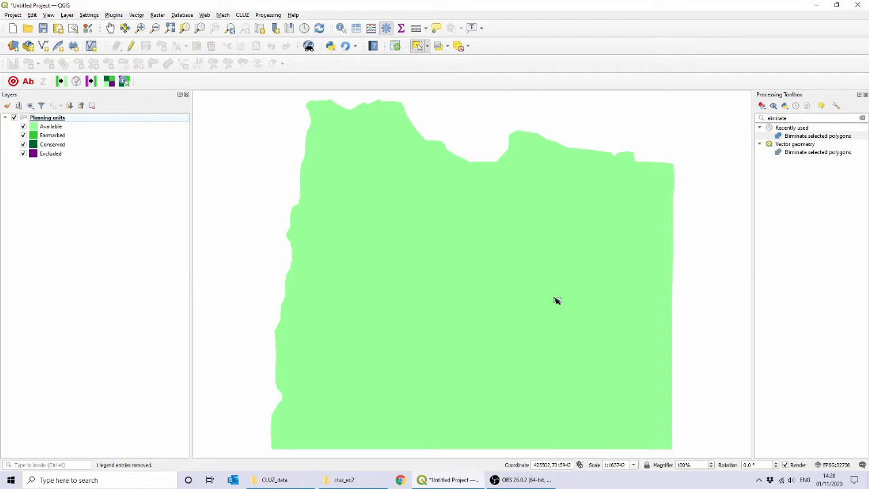
Step: Examine the CLUZ target table and the feature selection for the abundance table, closing both without changes
click(13, 82)
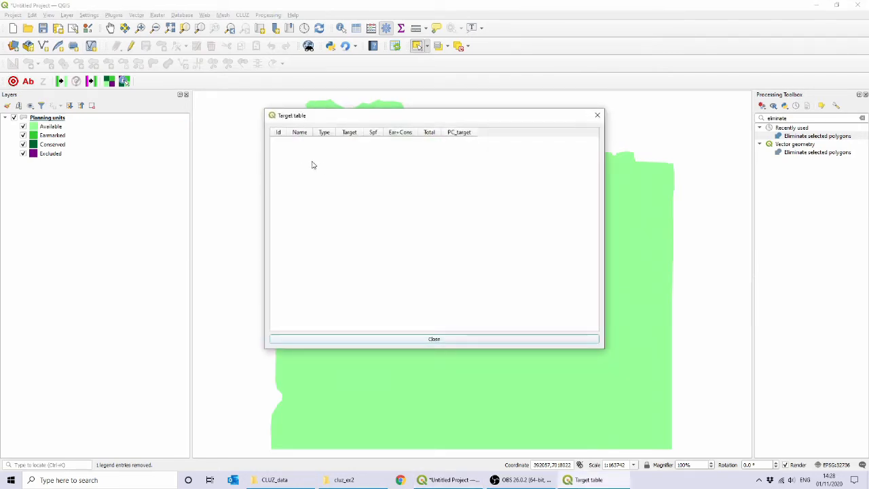
click(350, 339)
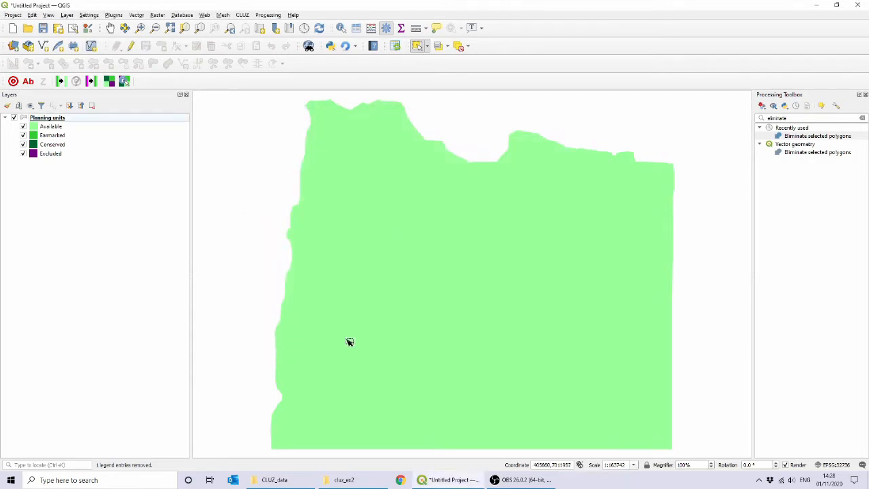
click(27, 82)
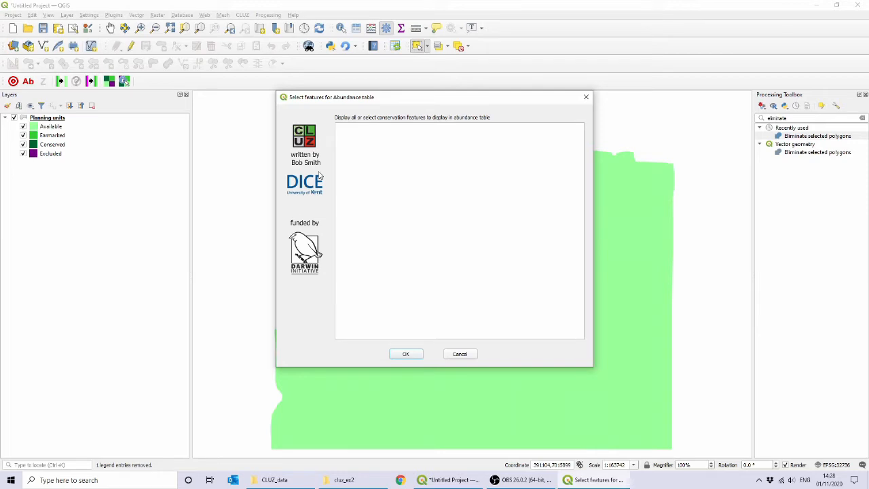
click(462, 354)
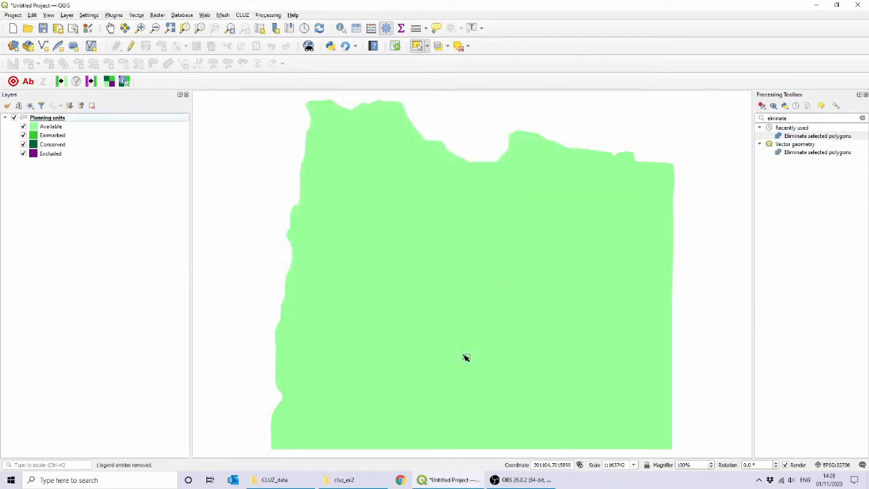
Step: Switch to File Explorer and open the input folder inside cluz_ex2 to examine the created files
click(360, 480)
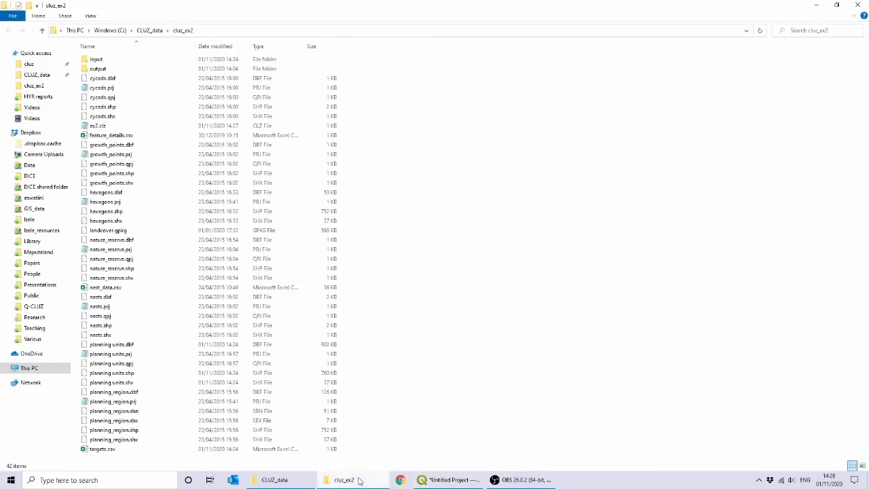
double_click(97, 60)
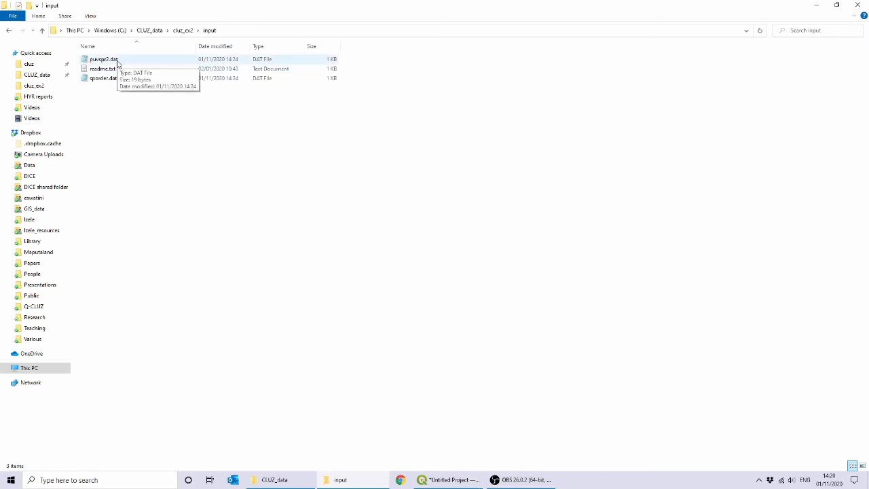
Step: Open puvspr2.dat from the input folder to examine its contents
double_click(101, 60)
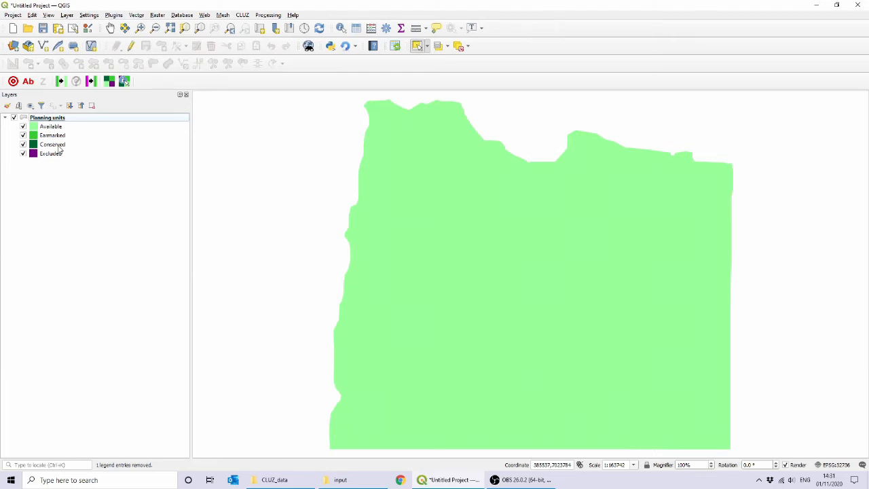
Step: In QGIS, add the growth_points.shp vector layer from the cluz_ex2 folder to the project
click(12, 46)
click(627, 248)
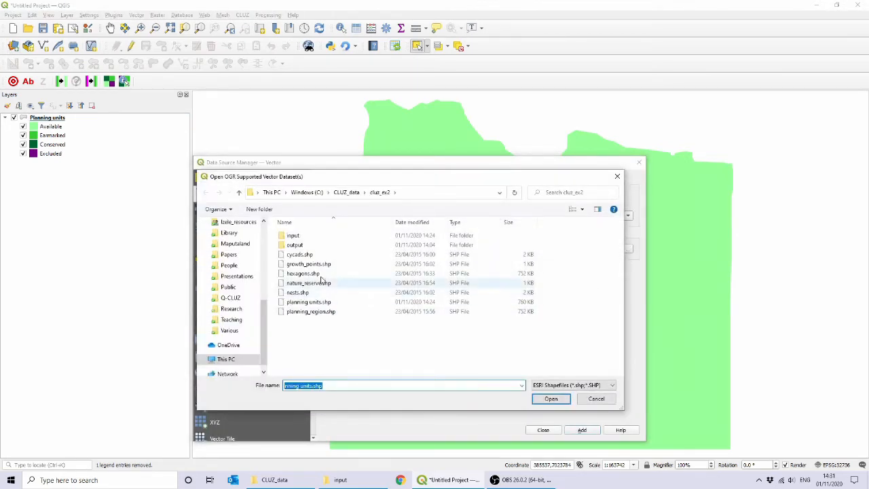
double_click(321, 265)
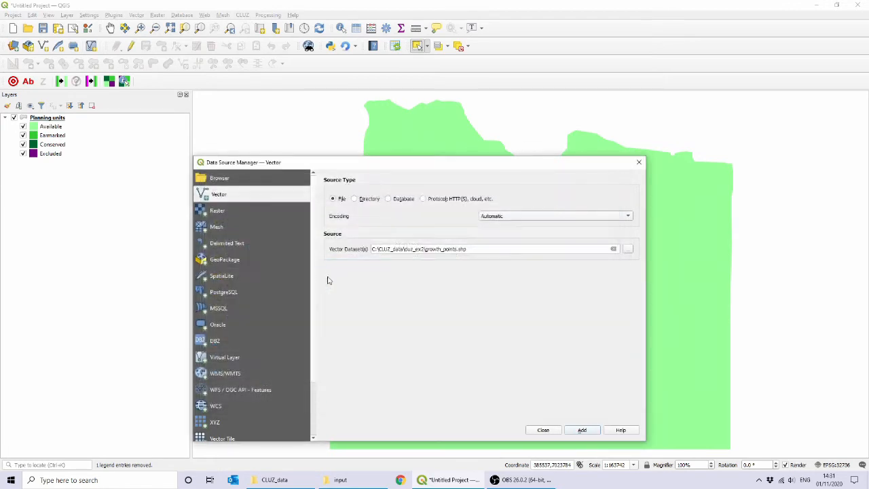
click(582, 432)
click(548, 430)
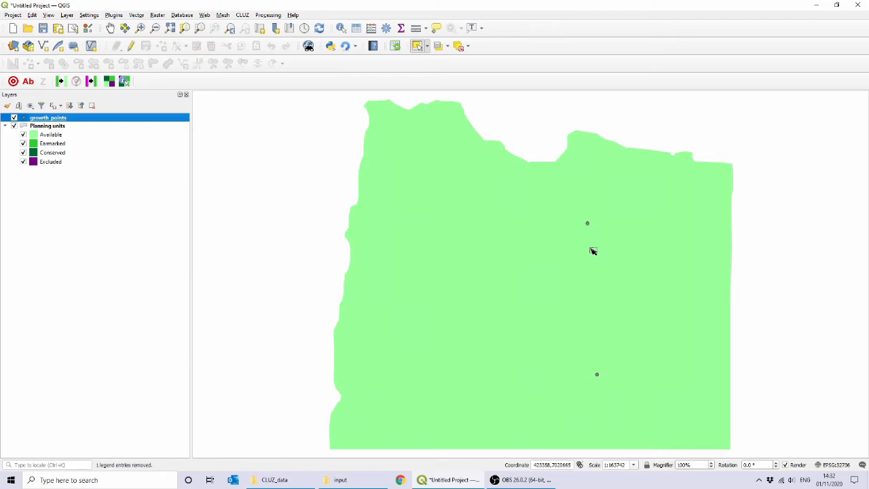
Step: Buffer the growth_points layer by 2000 meters into a temporary layer
click(138, 16)
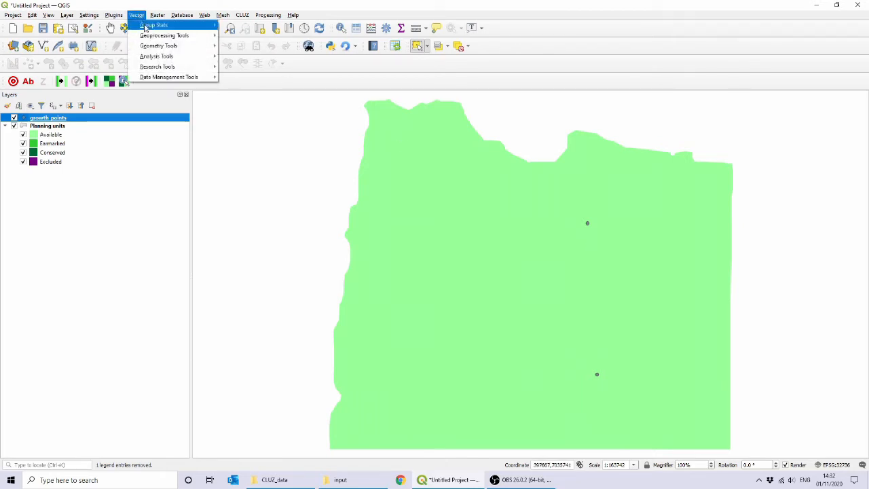
mouse_move(145, 37)
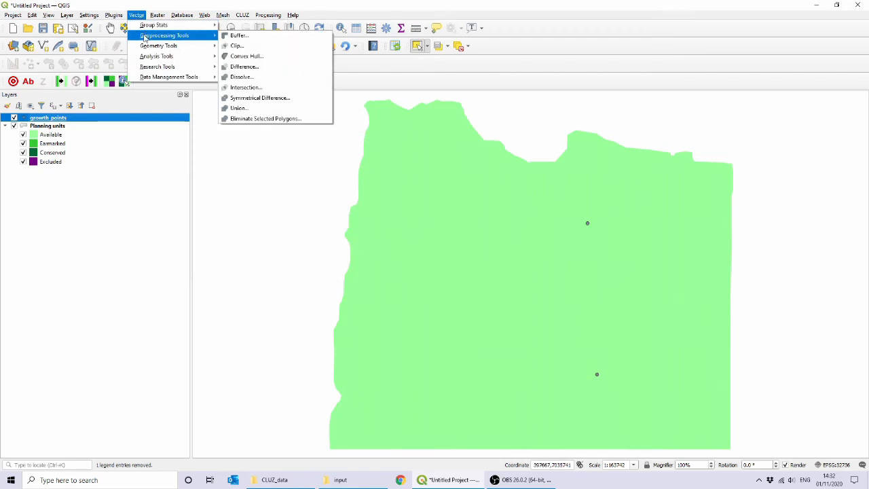
click(234, 38)
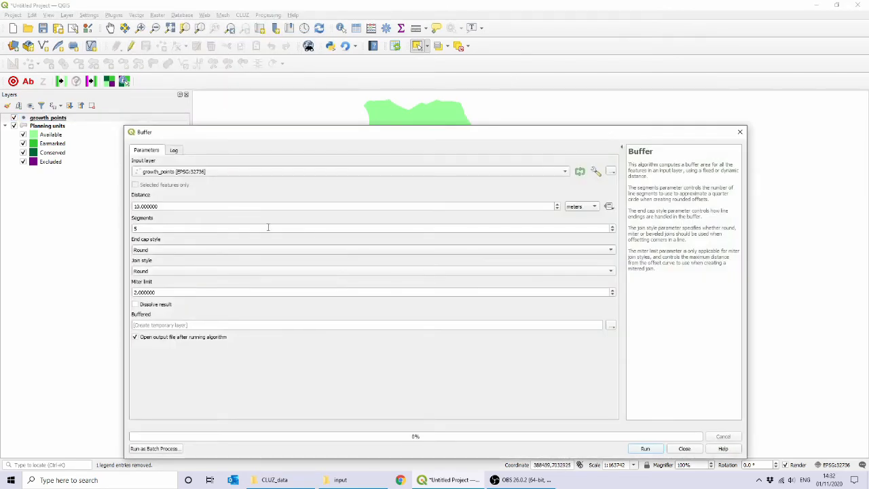
double_click(134, 205)
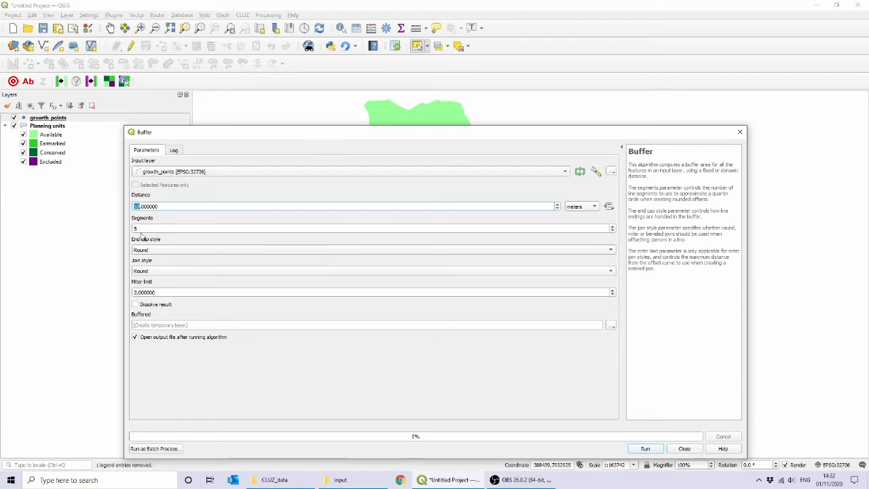
text(2000)
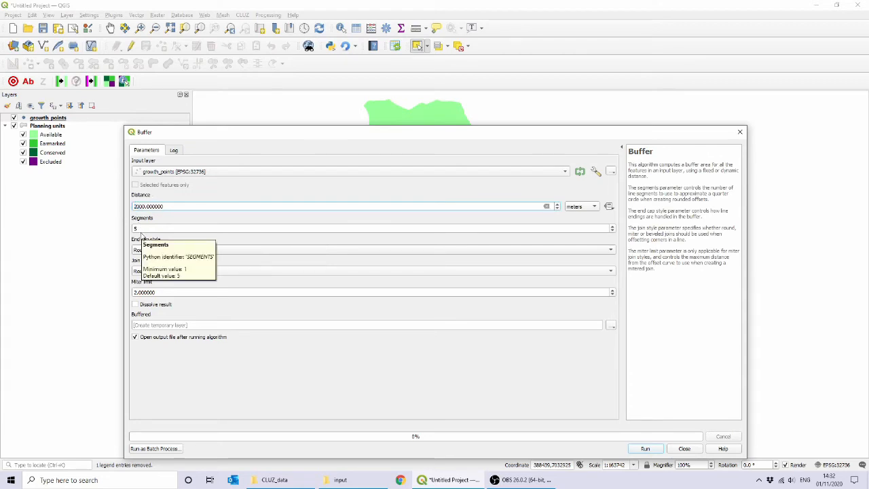
click(169, 228)
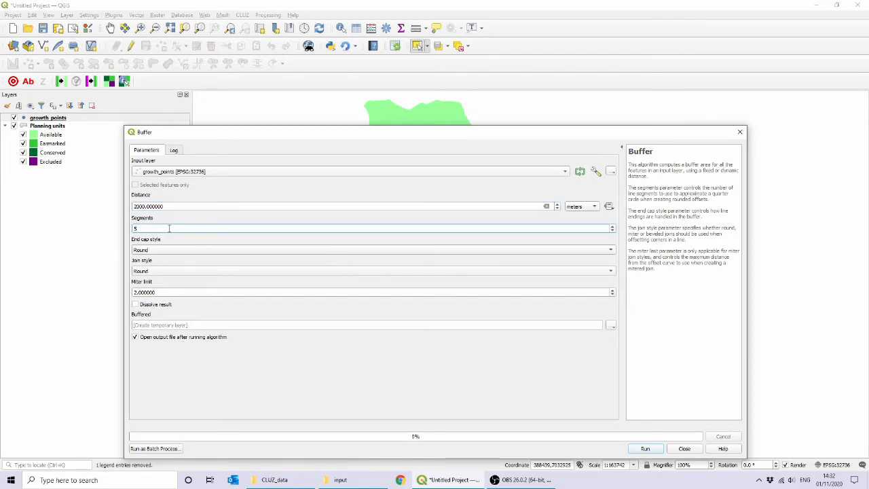
click(644, 450)
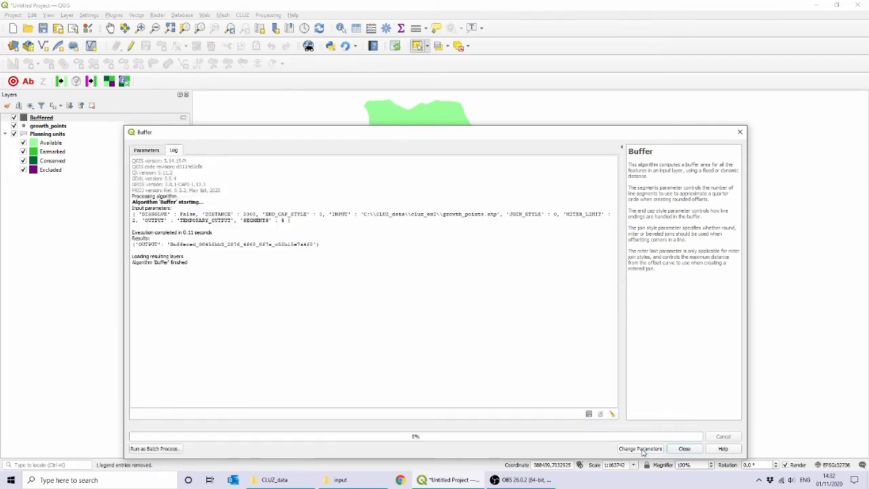
click(681, 449)
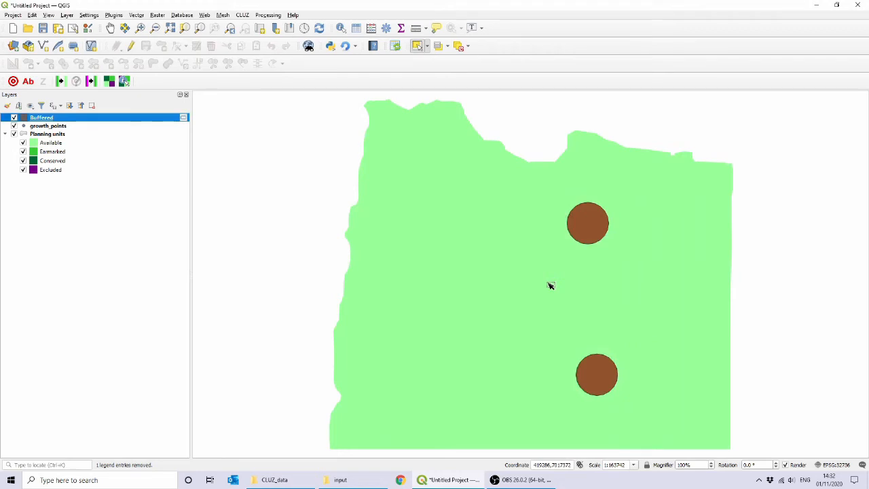
Step: Select by location the Planning units features that intersect or are within the Buffered layer, creating a new selection
click(136, 17)
mouse_move(163, 71)
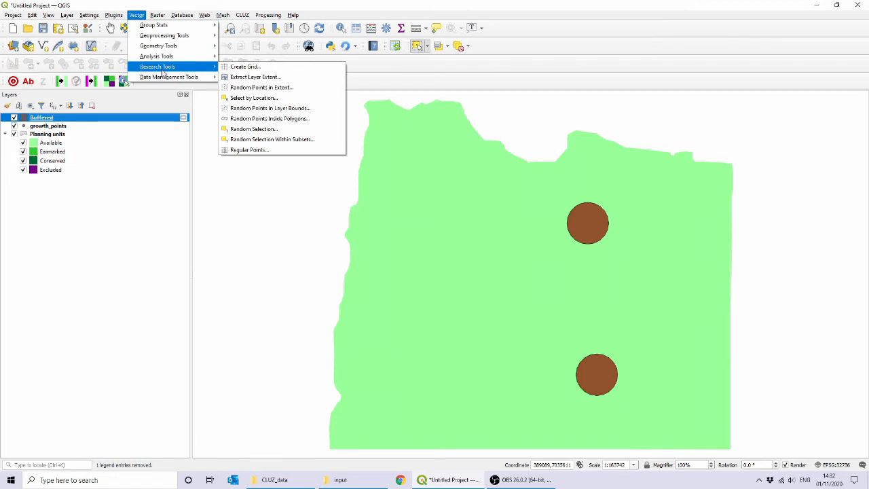
click(235, 99)
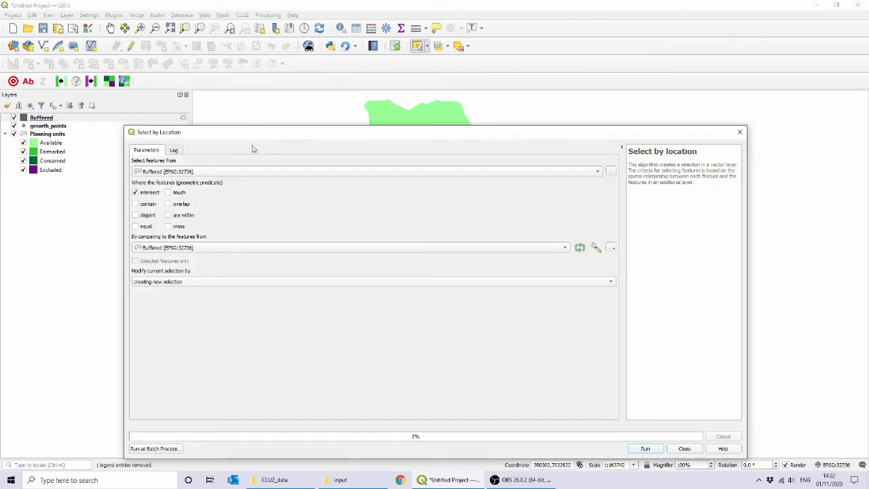
click(254, 175)
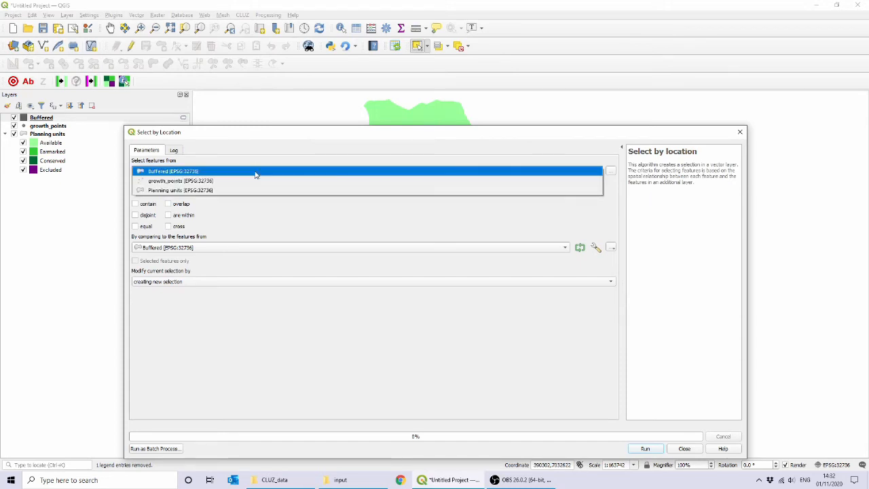
click(245, 191)
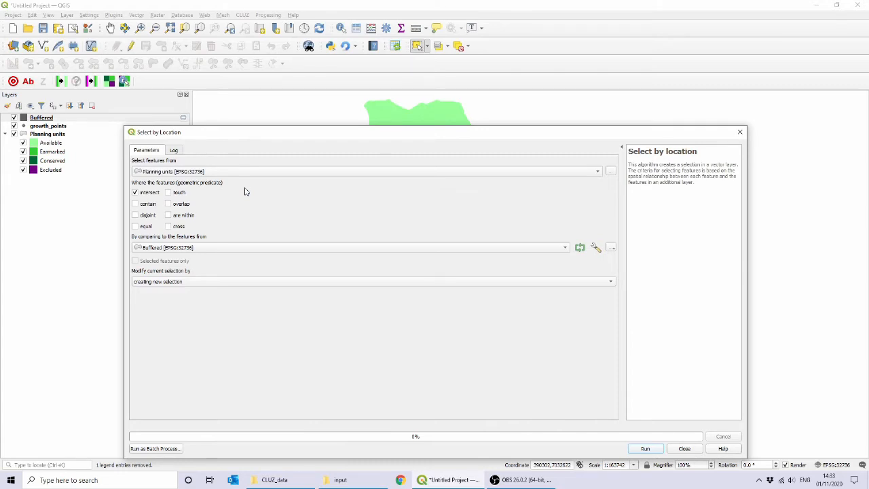
click(178, 217)
click(647, 449)
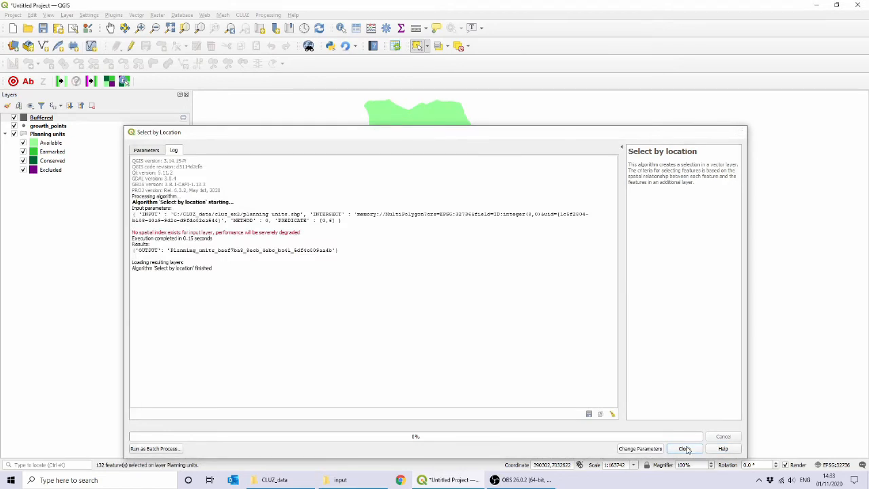
click(684, 450)
Step: Hide the Buffered and growth_points layers and set the selected planning units to Excluded with the CLUZ status change tool
click(14, 117)
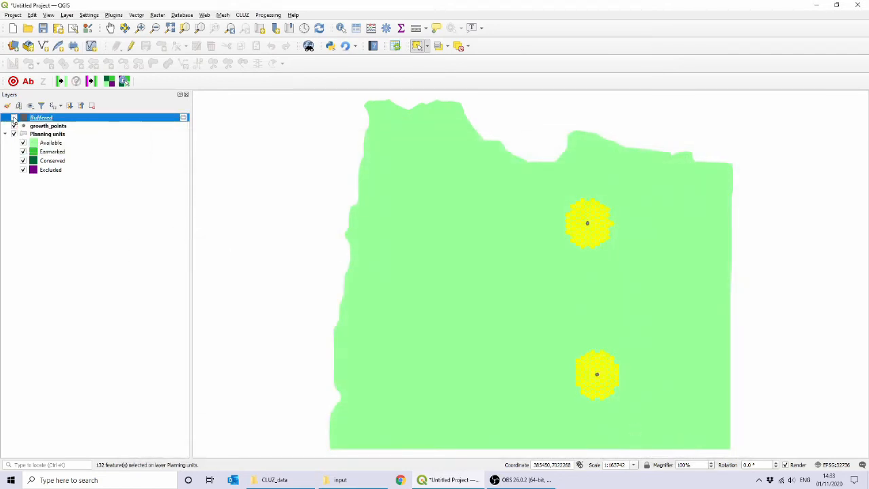
click(13, 126)
click(109, 82)
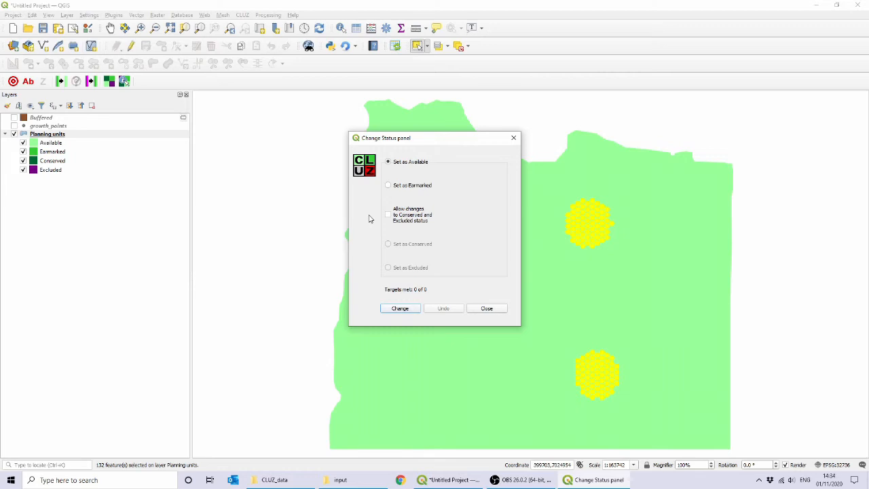
click(388, 216)
click(400, 308)
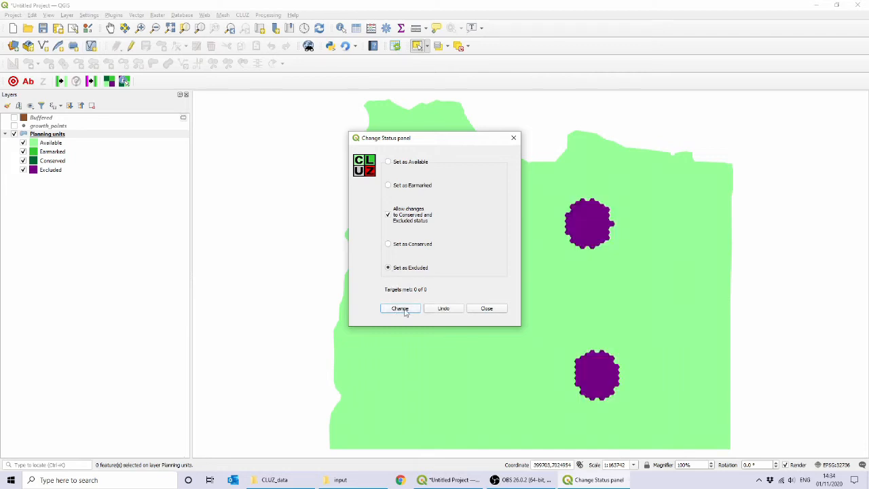
click(481, 311)
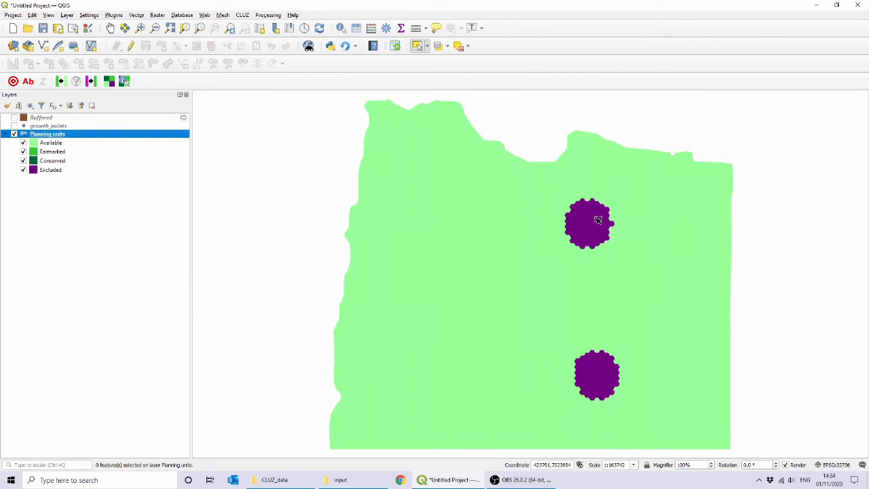
Step: Select the planning units whose NAME equals Ithemba by expression from the attribute table, and close the table
right_click(91, 134)
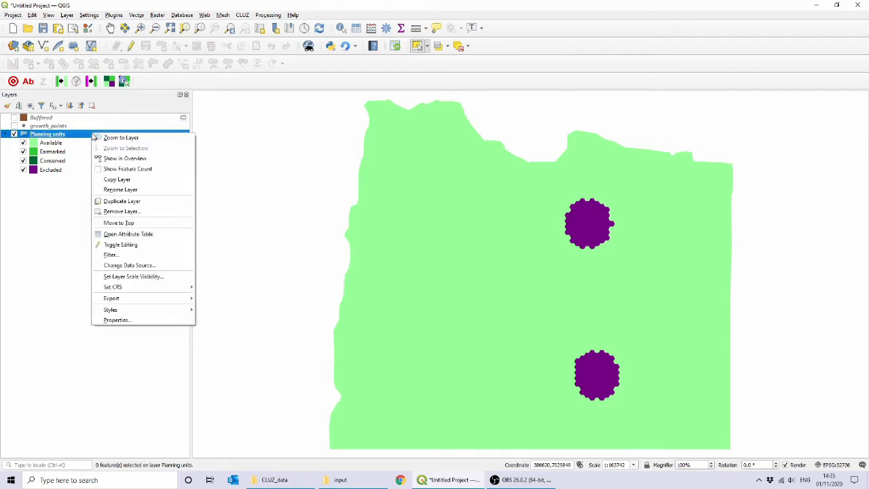
click(124, 234)
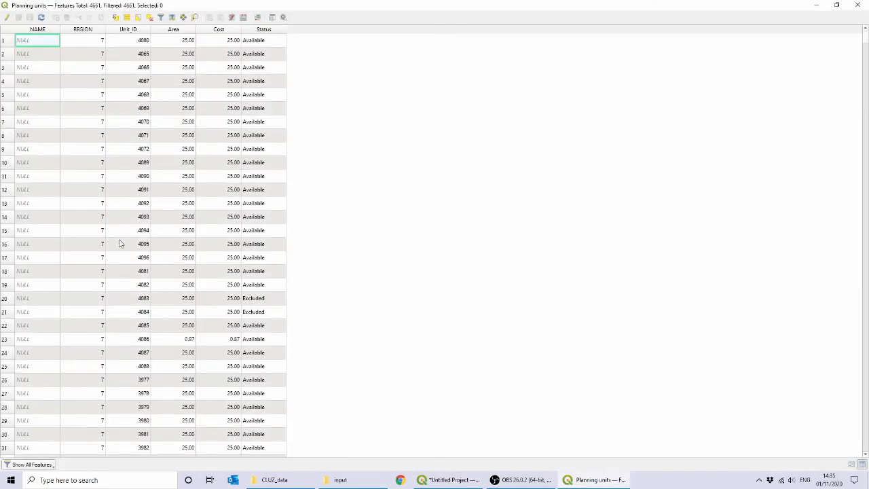
click(115, 18)
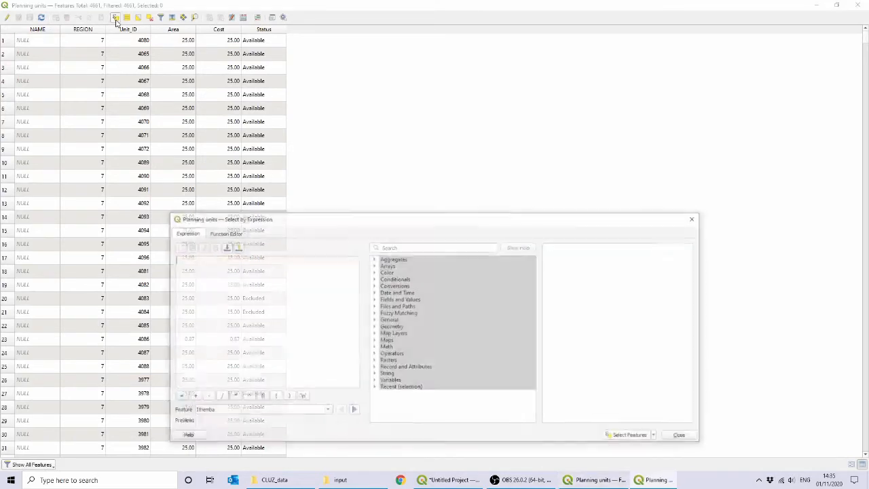
click(373, 300)
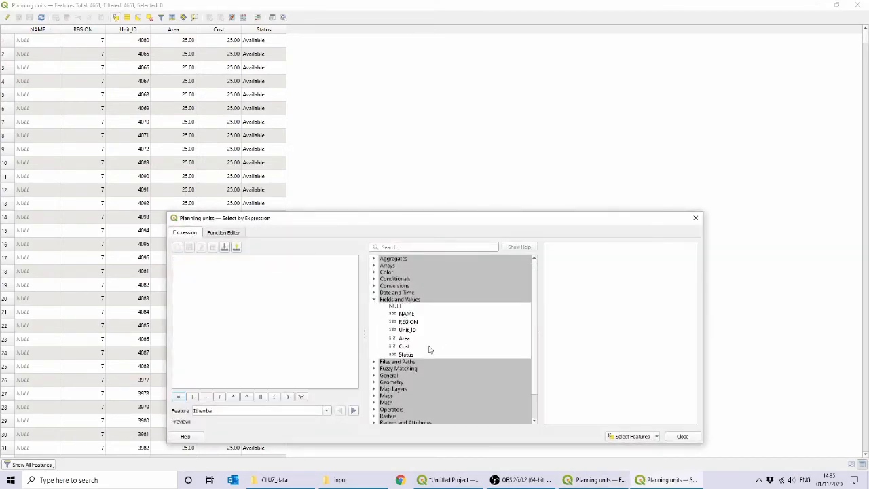
double_click(420, 317)
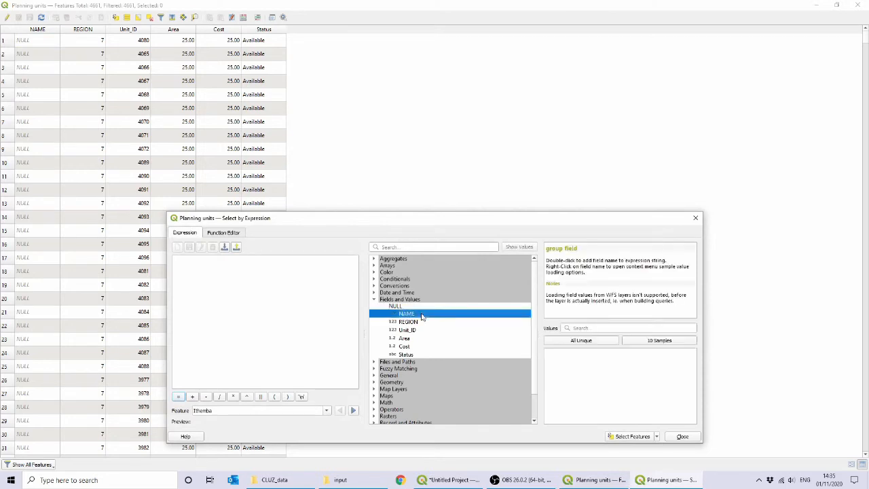
click(572, 341)
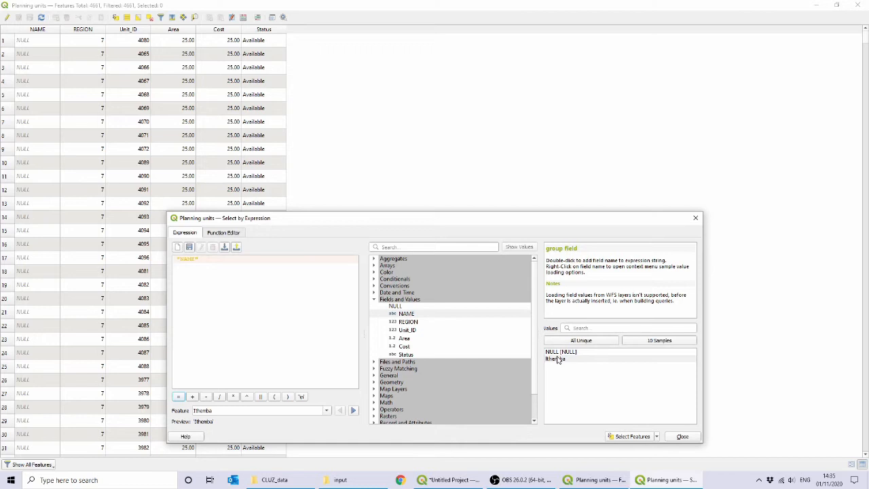
text(=)
double_click(557, 359)
click(628, 436)
click(684, 436)
click(857, 5)
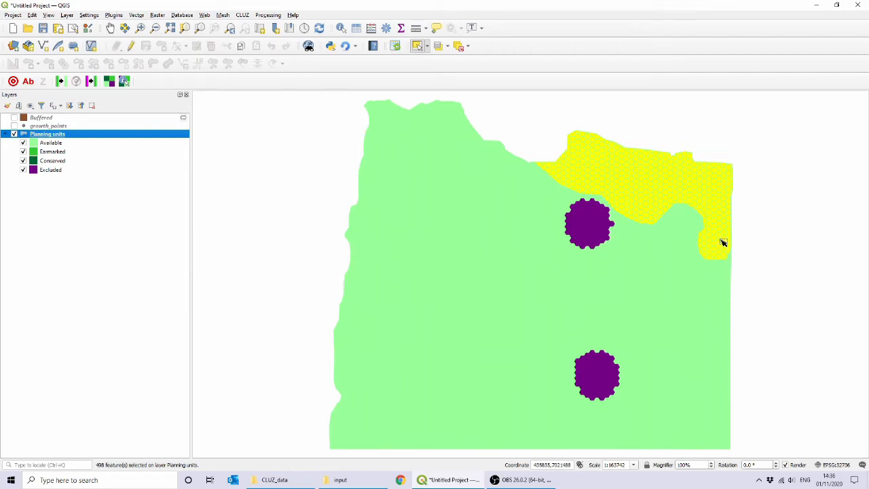
Step: Allow changes to Conserved and Excluded status and set the selected Ithemba planning units to Conserved
click(108, 82)
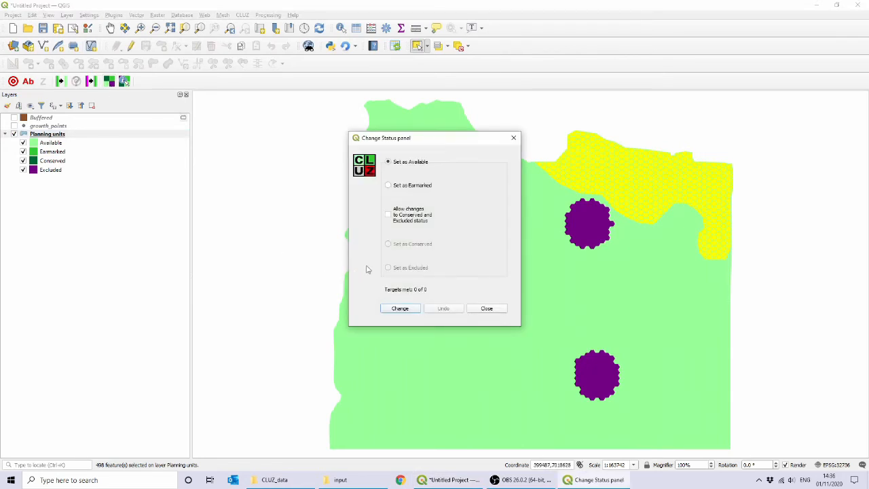
click(388, 217)
click(388, 243)
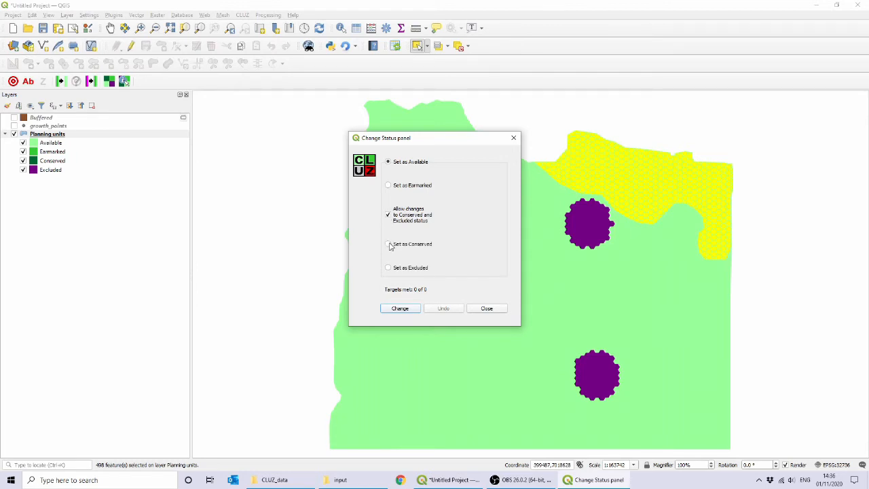
click(396, 309)
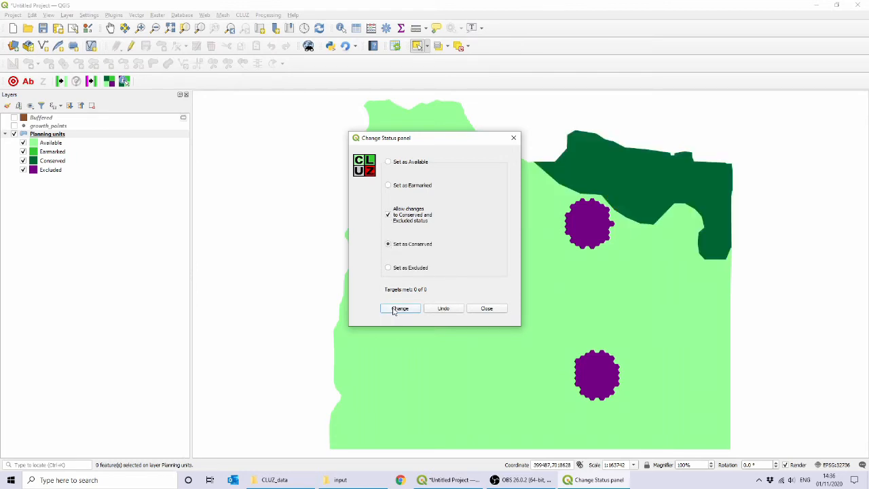
click(473, 308)
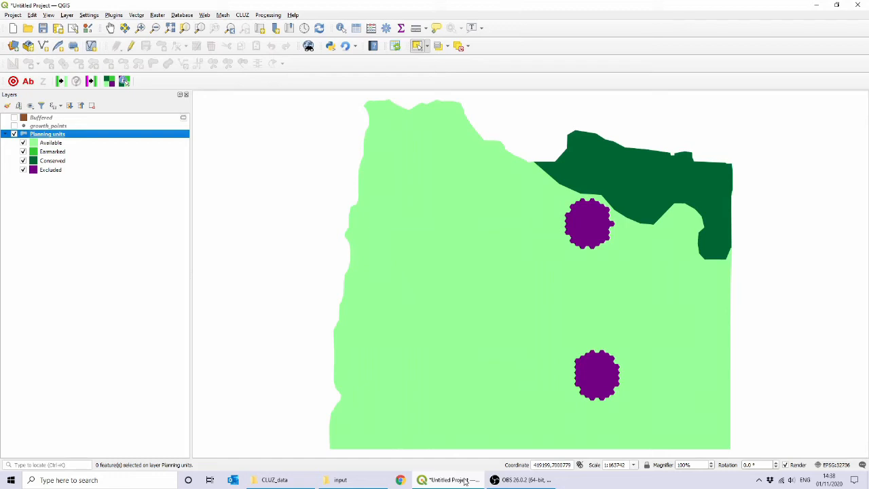
Step: Add the landcover.gpkg raster from the cluz_ex2 folder to the project and close the data source manager
click(13, 47)
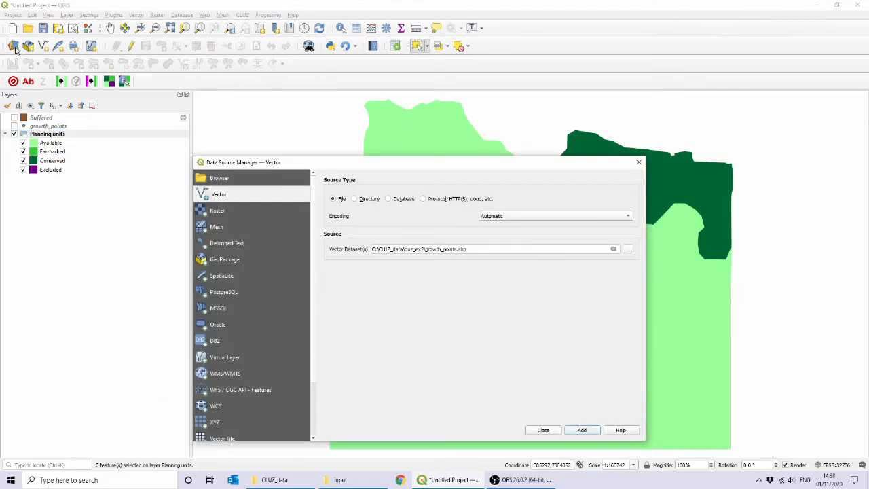
click(233, 211)
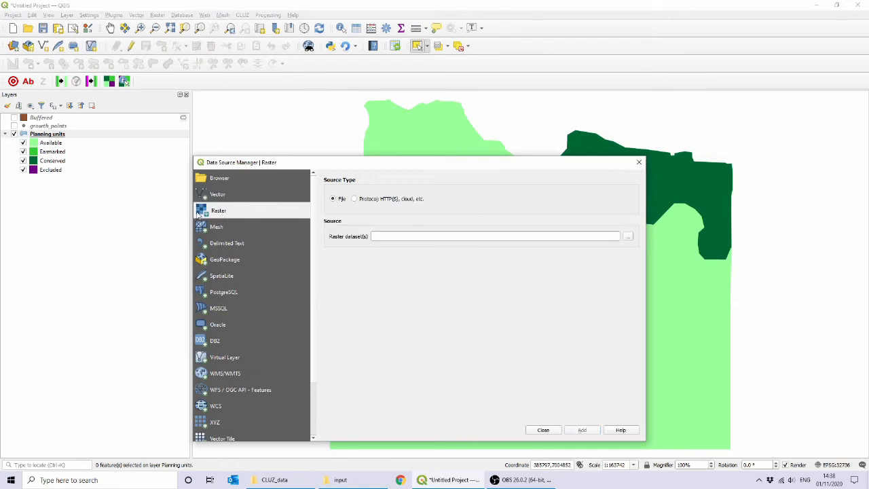
click(628, 236)
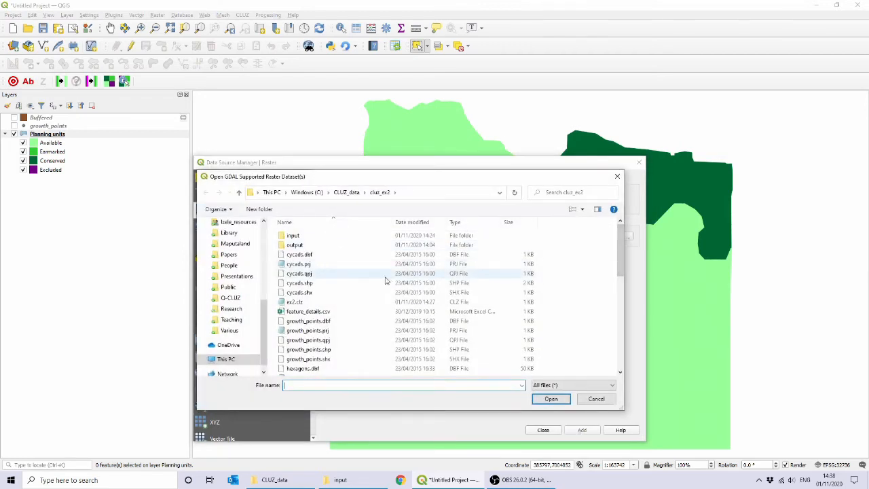
scroll(380, 285, down, 2)
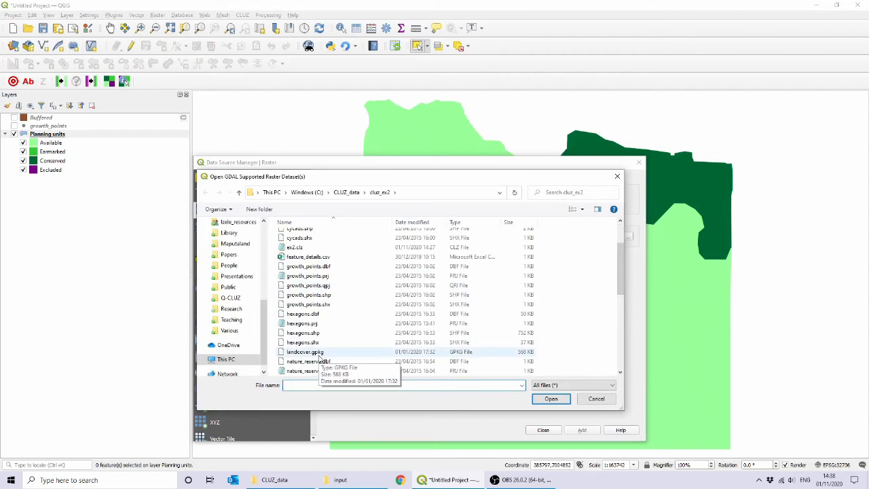
double_click(322, 353)
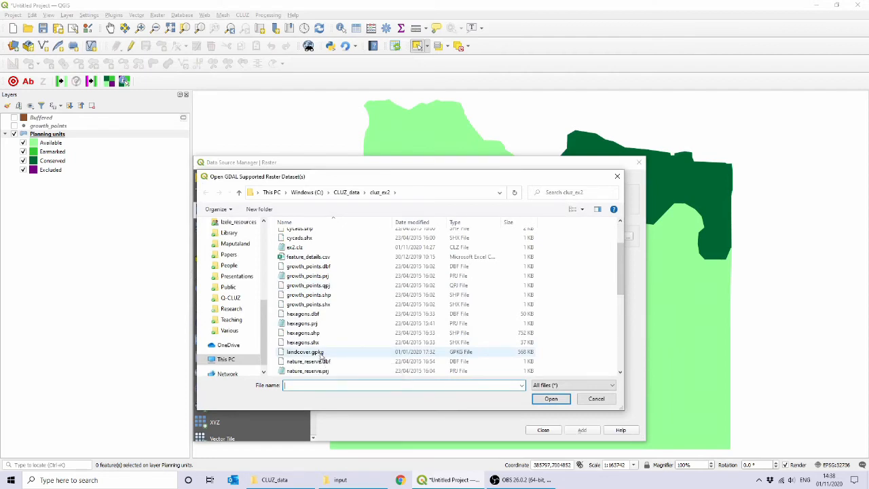
click(582, 430)
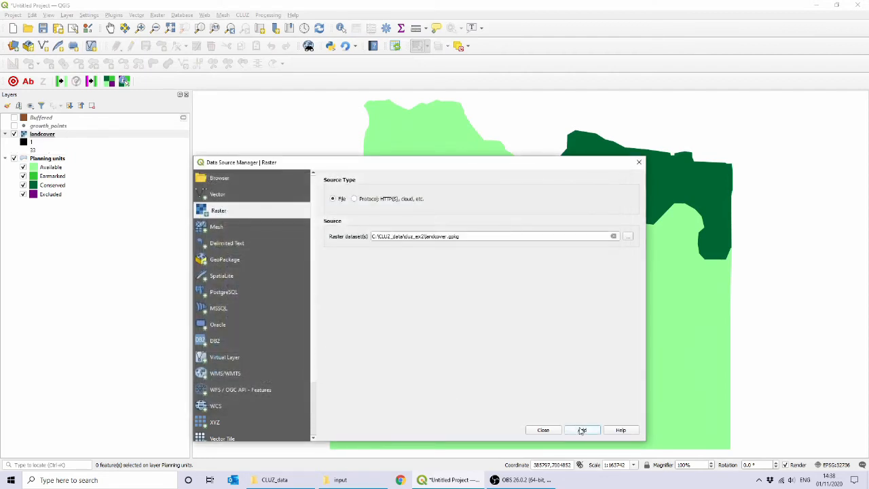
click(639, 163)
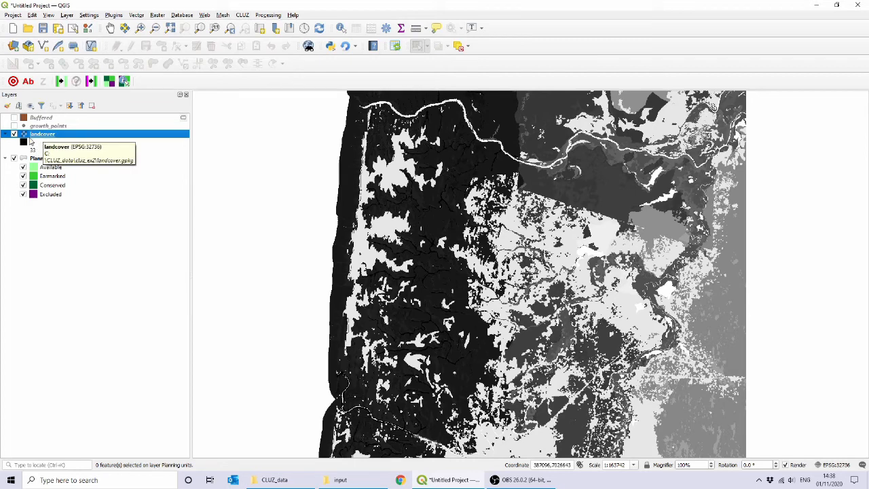
Step: Convert the landcover raster layer to Marxan abundance data with a user-defined area conversion value of 10000
click(243, 15)
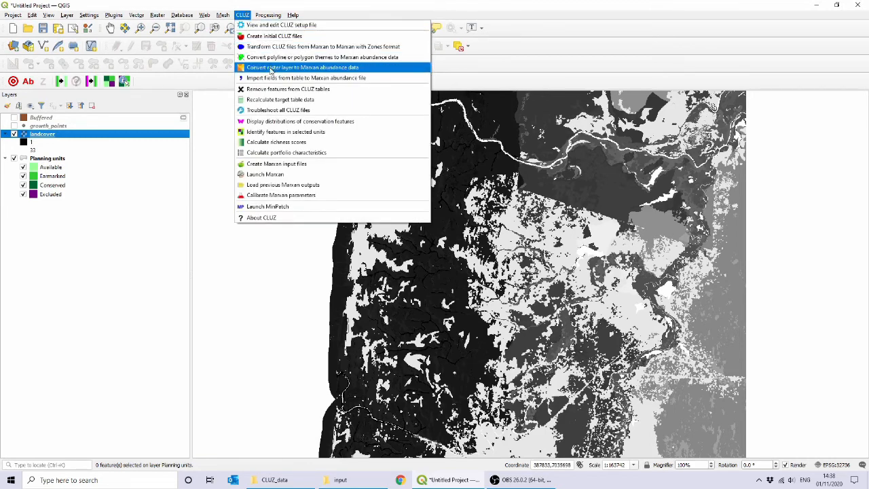
click(270, 70)
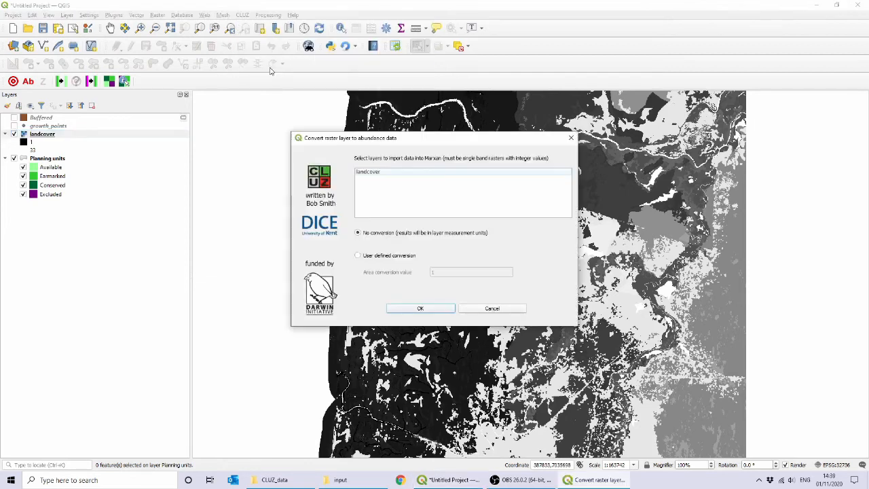
click(365, 174)
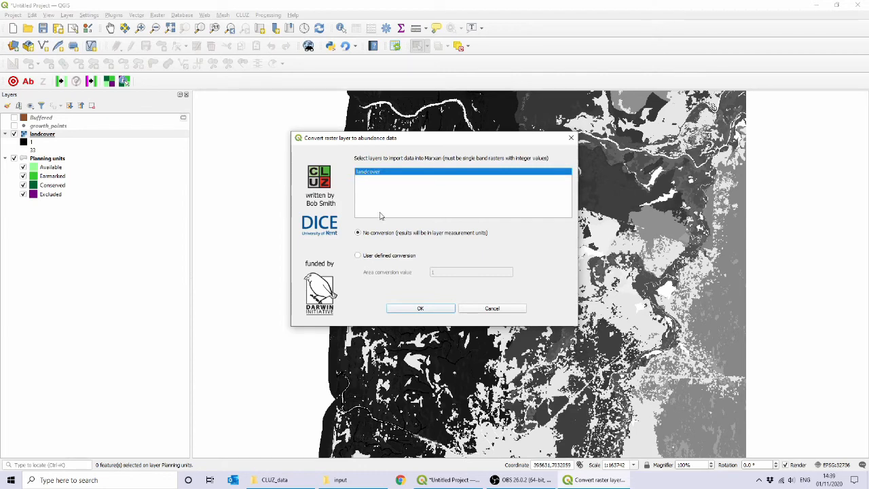
click(377, 256)
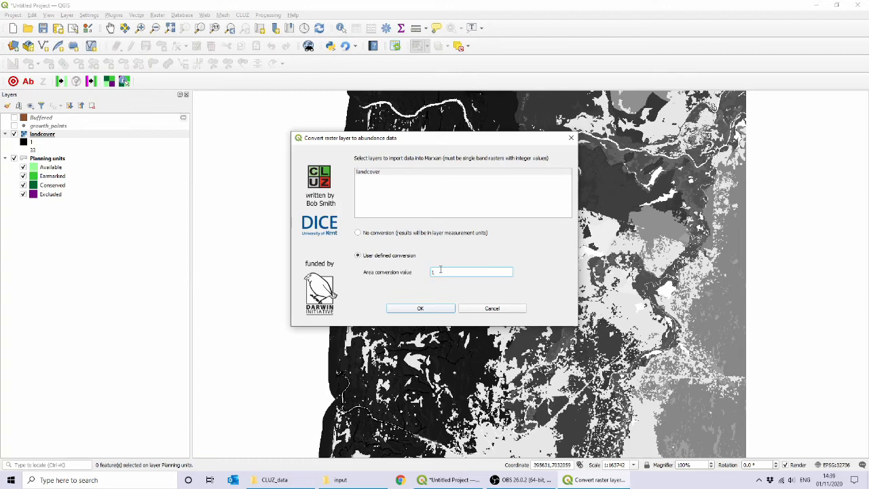
text(0000)
click(420, 308)
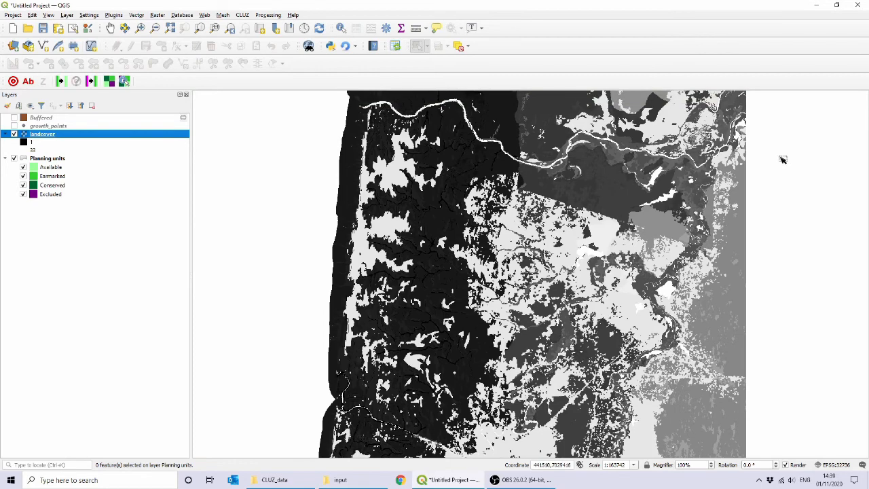
Step: Review the landcover features' Ear+Cons, Total and PC_target values in the CLUZ target table, and close it
click(14, 82)
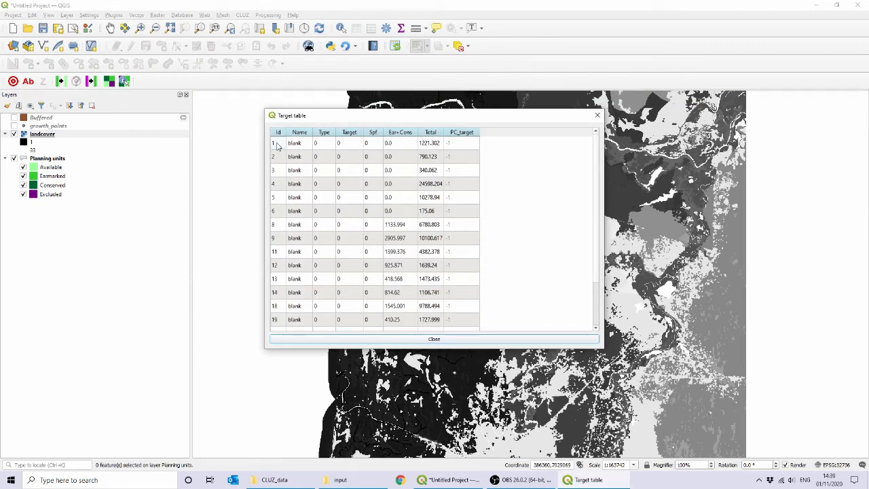
scroll(597, 208, down, 2)
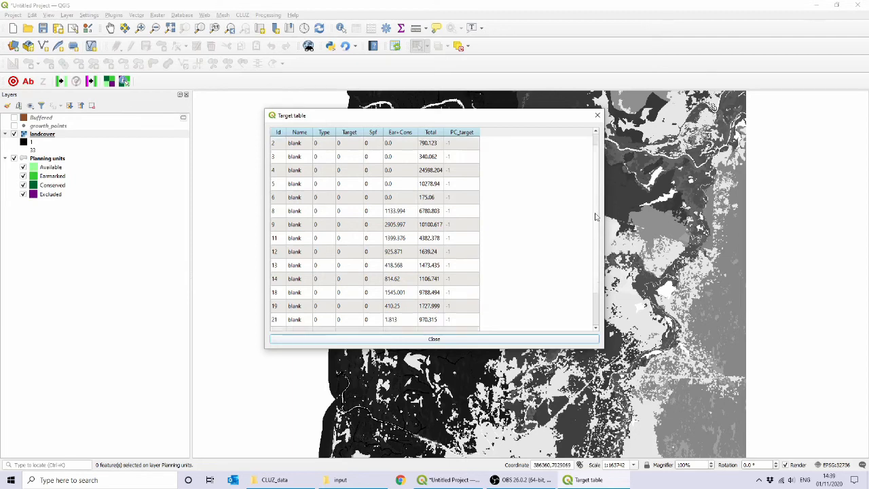
scroll(595, 279, up, 2)
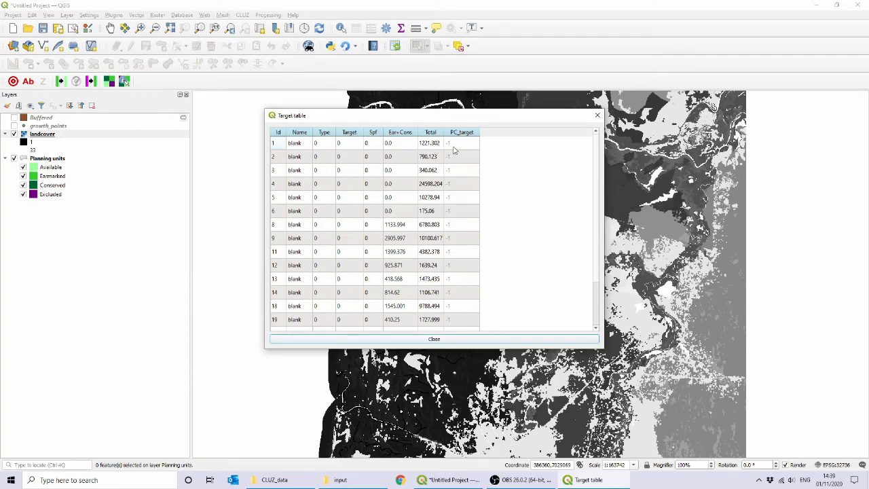
click(597, 115)
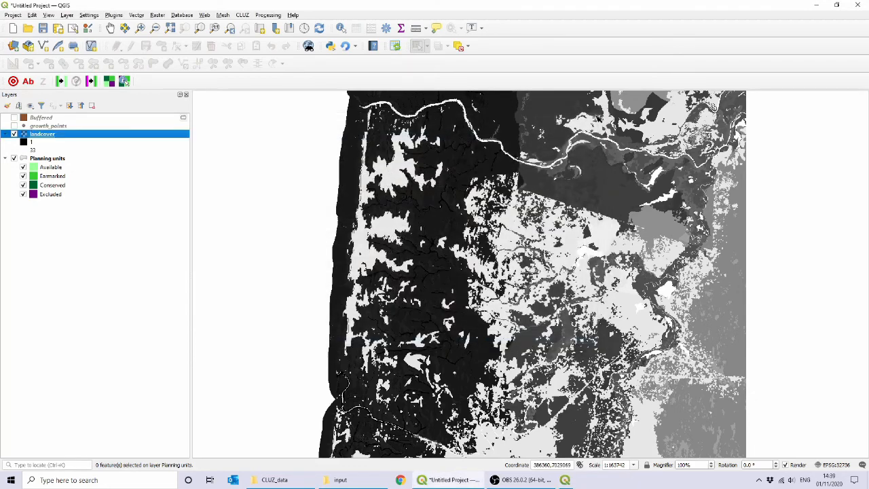
Step: Remove the Buffered, growth_points and landcover layers from the project
click(50, 119)
right_click(51, 134)
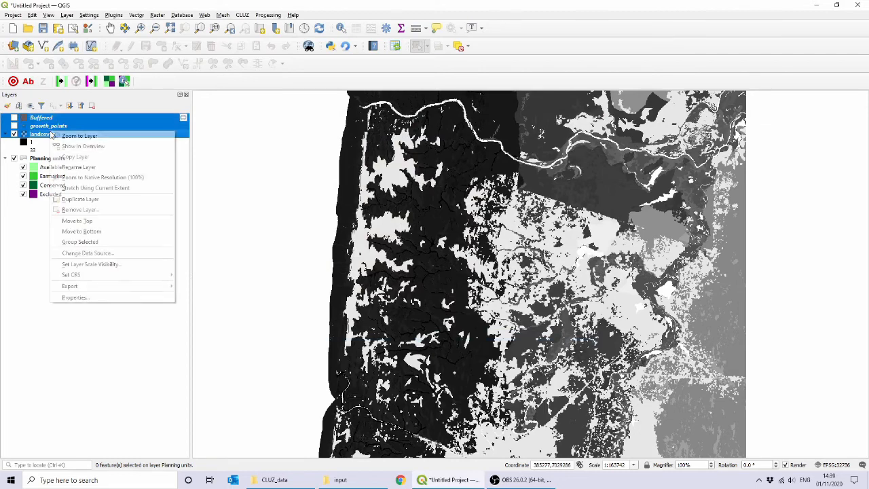
click(77, 211)
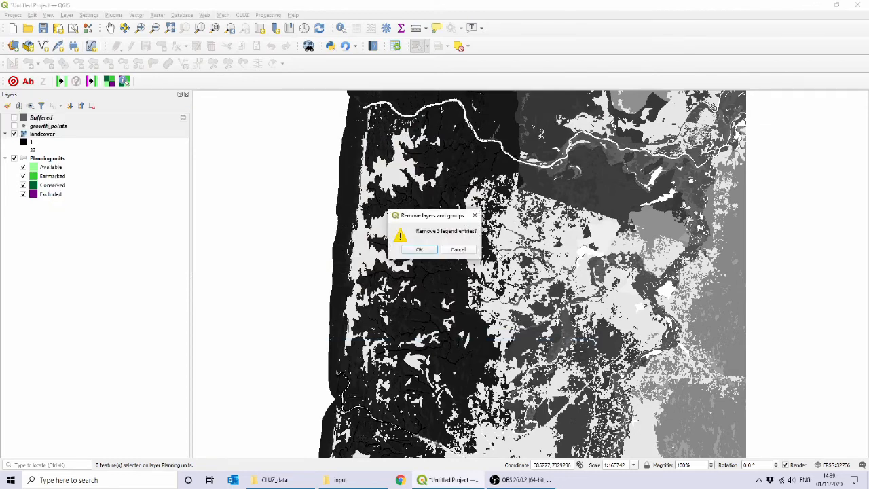
click(420, 249)
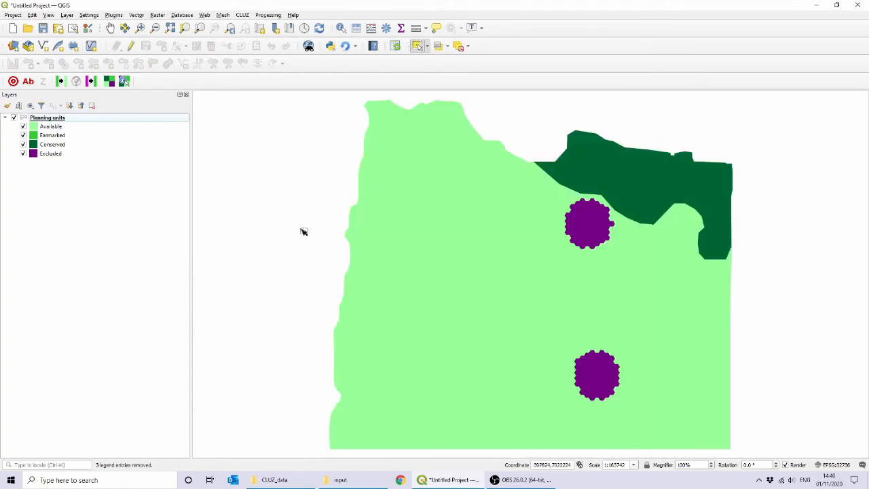
Step: Add the cycads.shp vector layer from the cluz_ex2 folder to the project
click(14, 47)
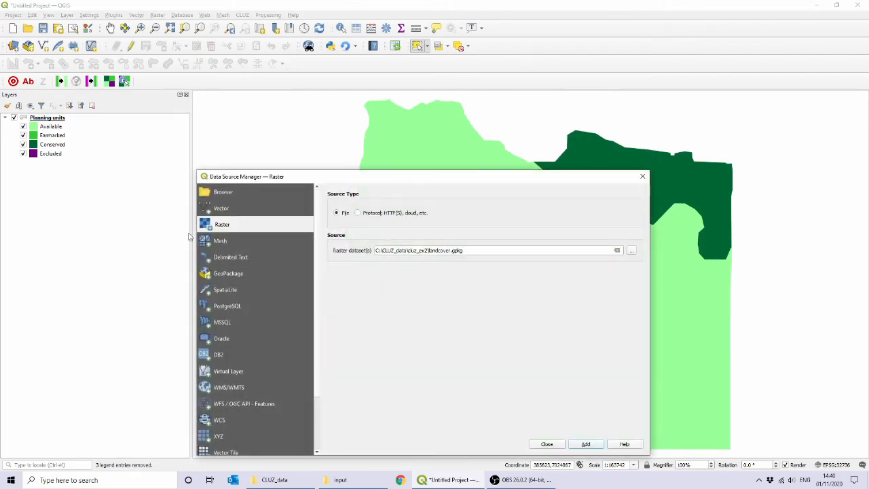
click(230, 211)
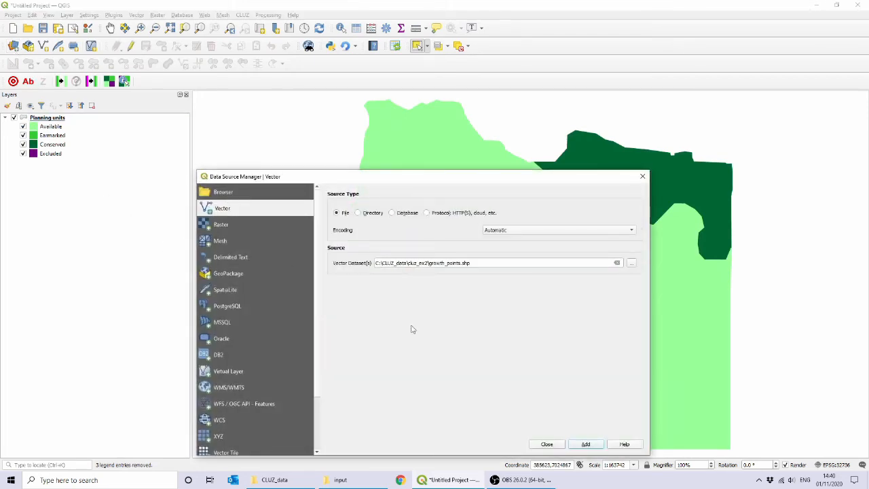
click(630, 265)
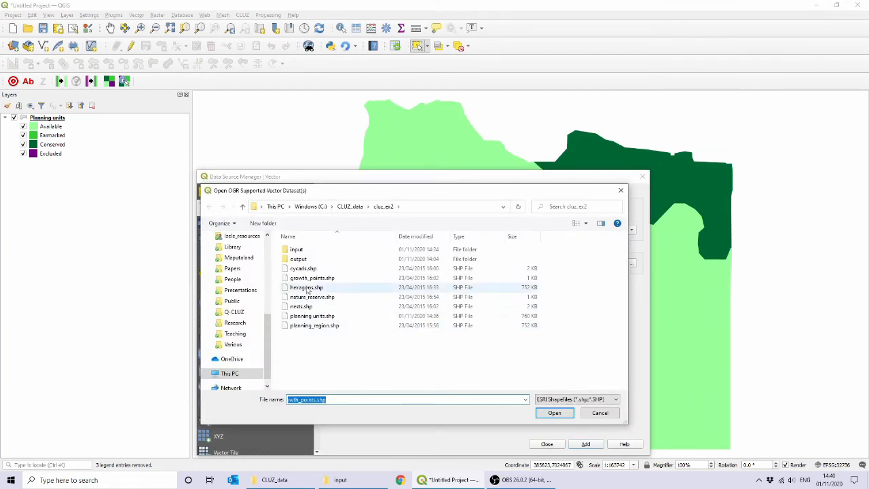
double_click(311, 269)
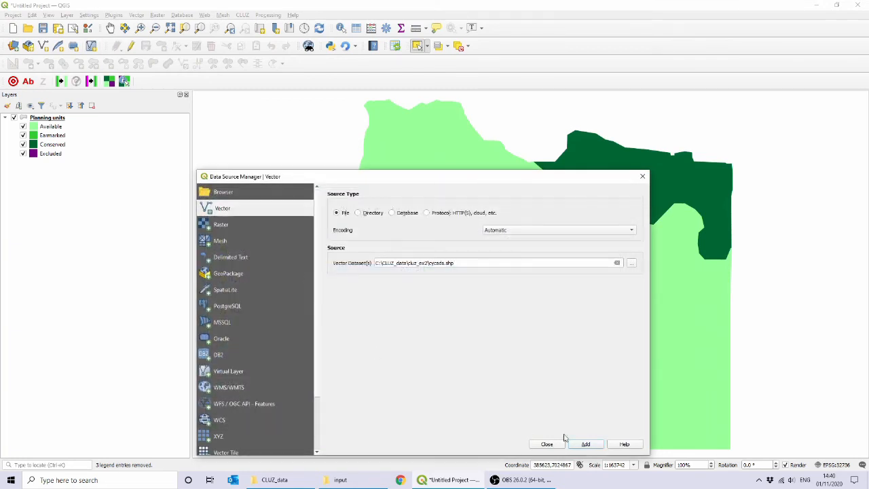
click(585, 444)
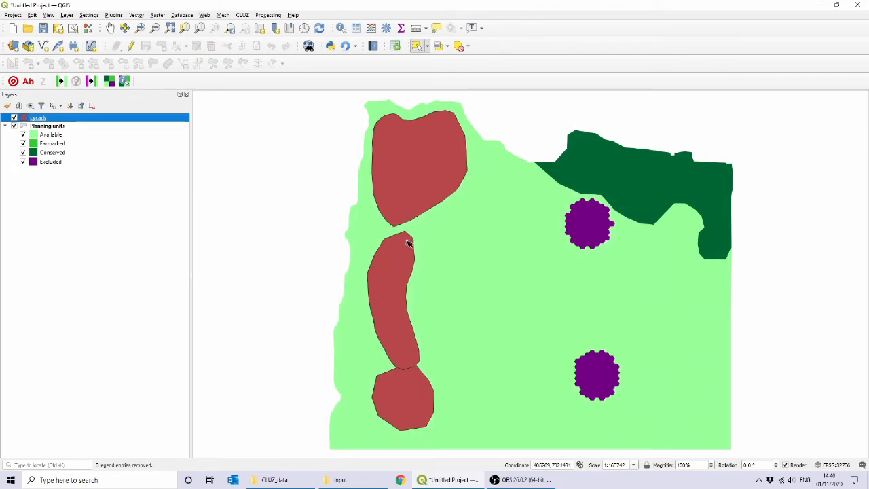
Step: Check the ID and SPECIES fields in the attribute table of the cycads layer, and close it
right_click(94, 118)
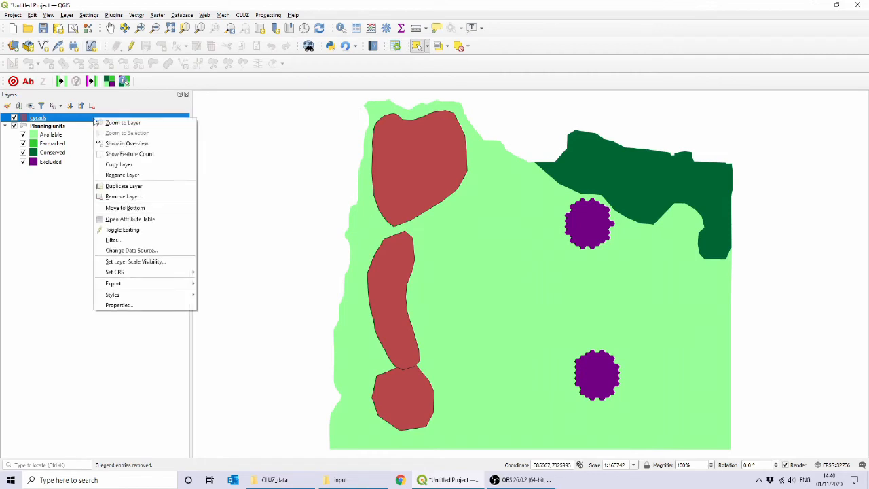
click(125, 218)
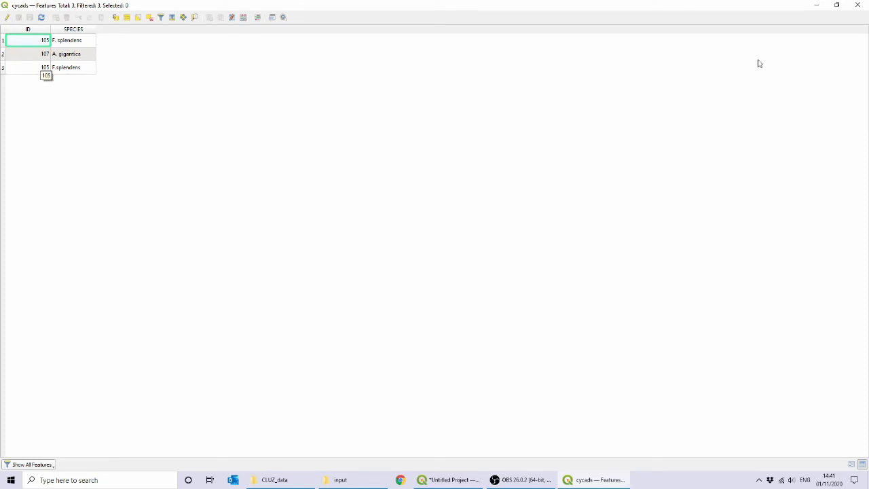
click(859, 7)
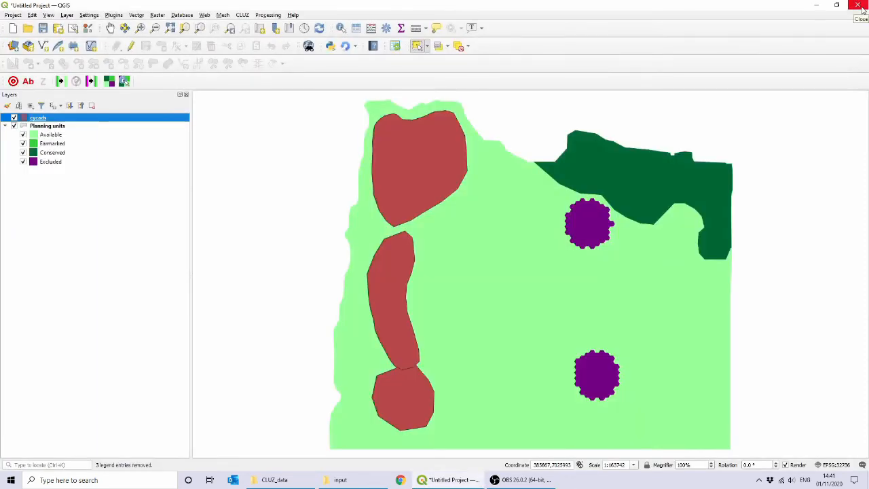
Step: Convert the cycads polygons to Marxan abundance data using the ID field and a user-defined area conversion value of 10000
click(243, 15)
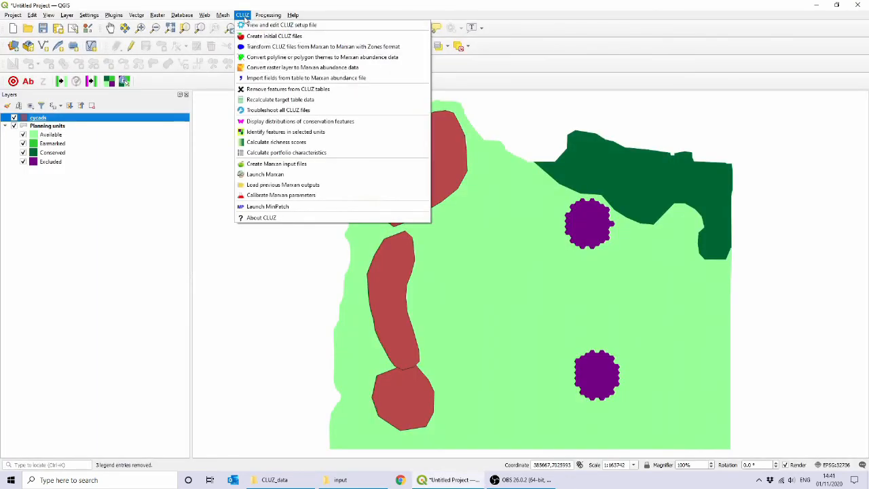
click(267, 61)
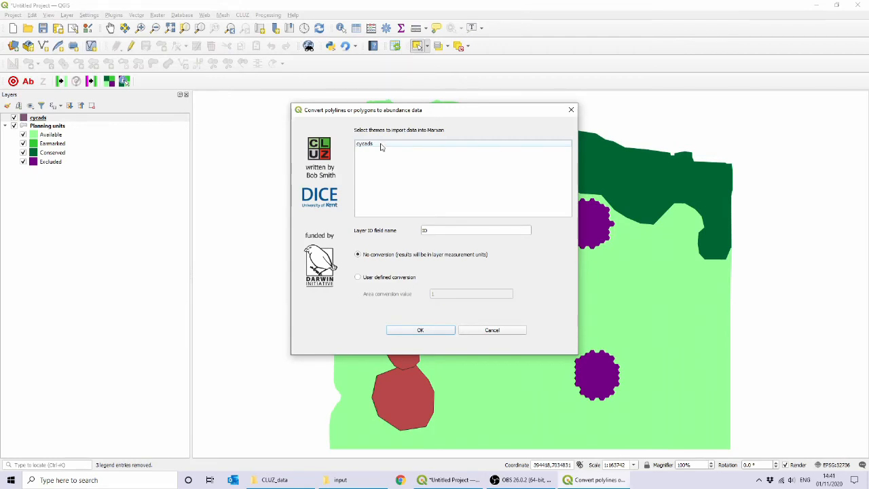
click(381, 146)
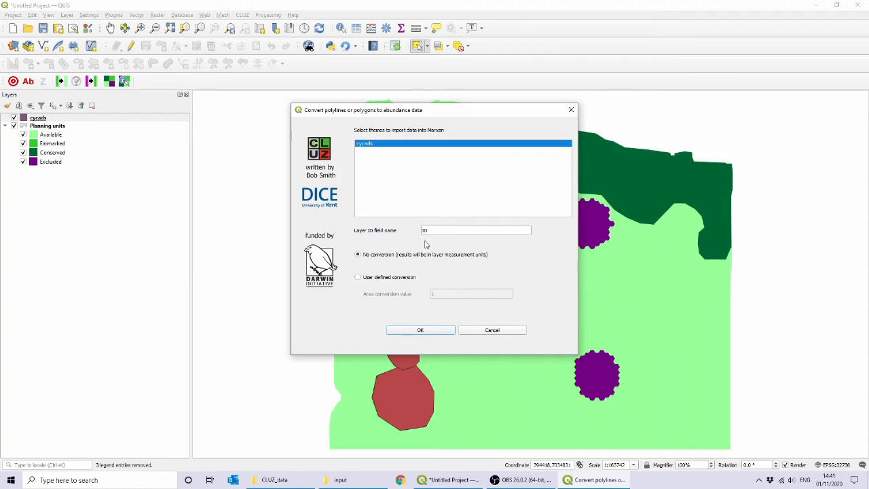
click(397, 278)
click(441, 293)
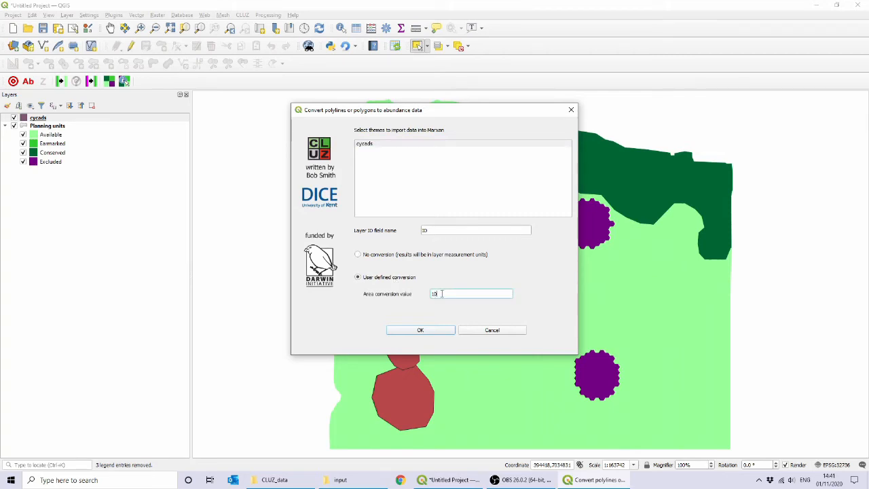
text(10000)
click(431, 331)
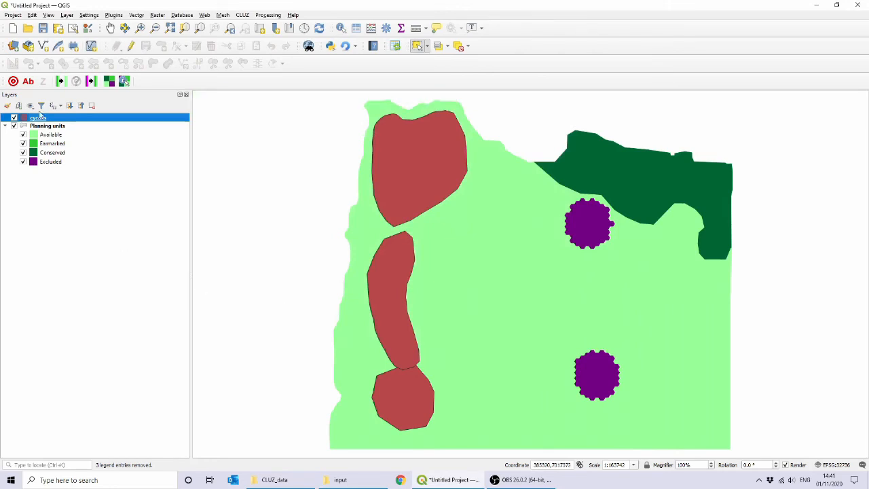
Step: Check the target table for the cycad features with IDs 105 and 107, and close the table
click(13, 82)
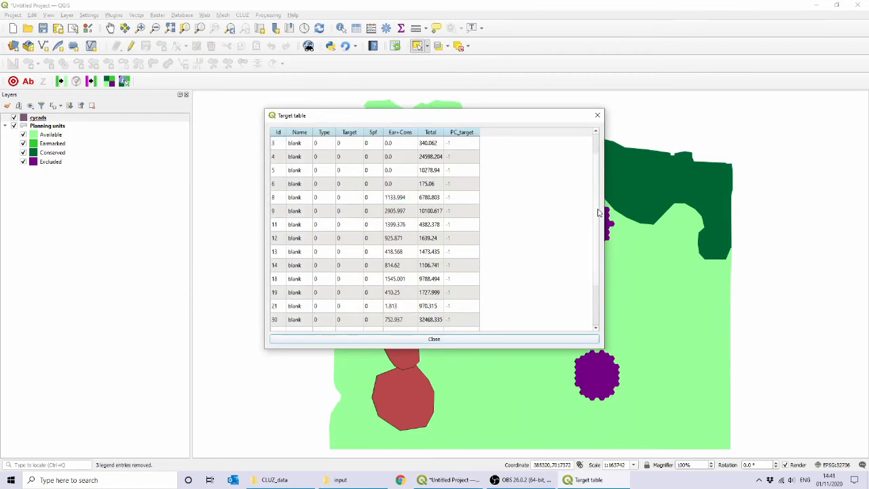
scroll(601, 244, down, 2)
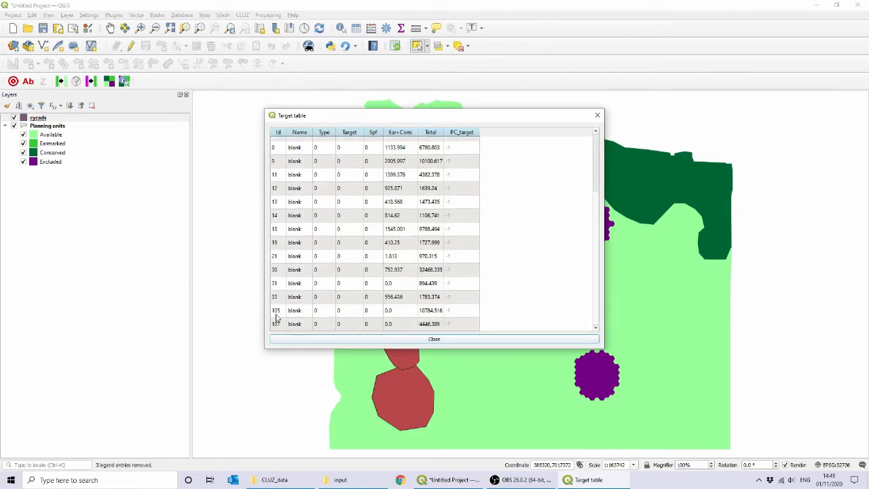
click(301, 341)
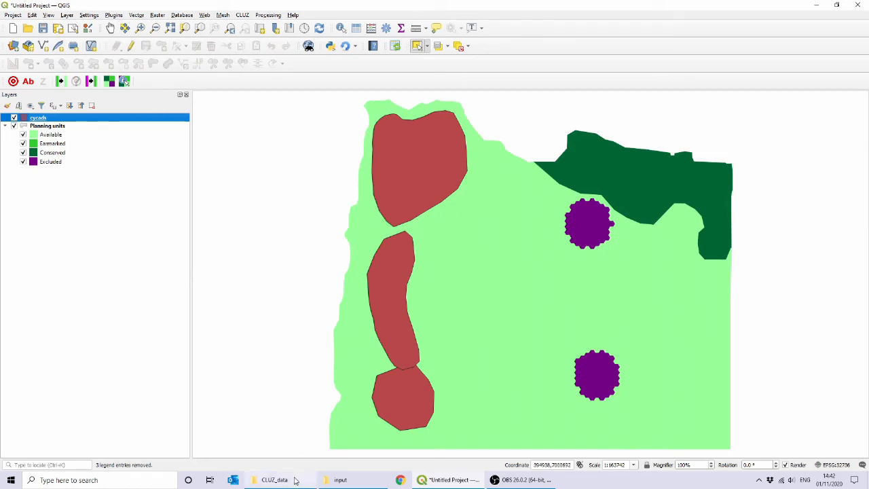
Step: Open nest_data.csv from the cluz_ex2 folder in Excel, inspect its Unit_ID and F_156 columns, and close it
mouse_move(341, 482)
click(269, 441)
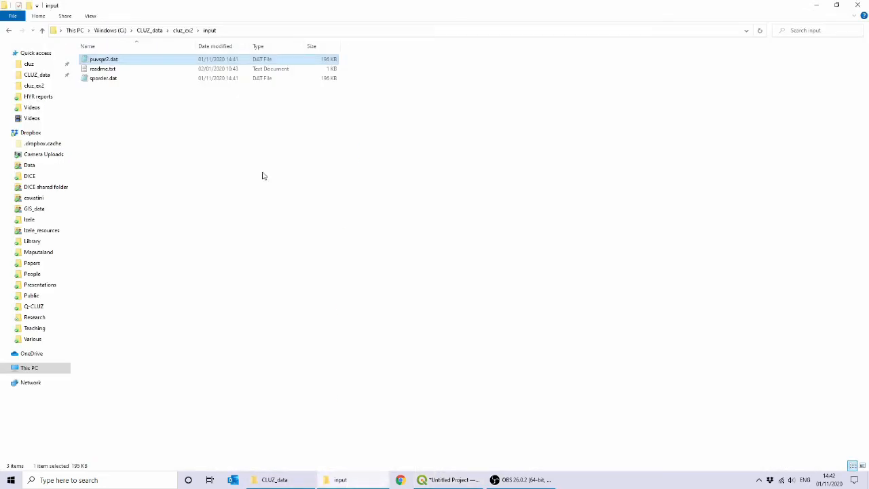
click(185, 32)
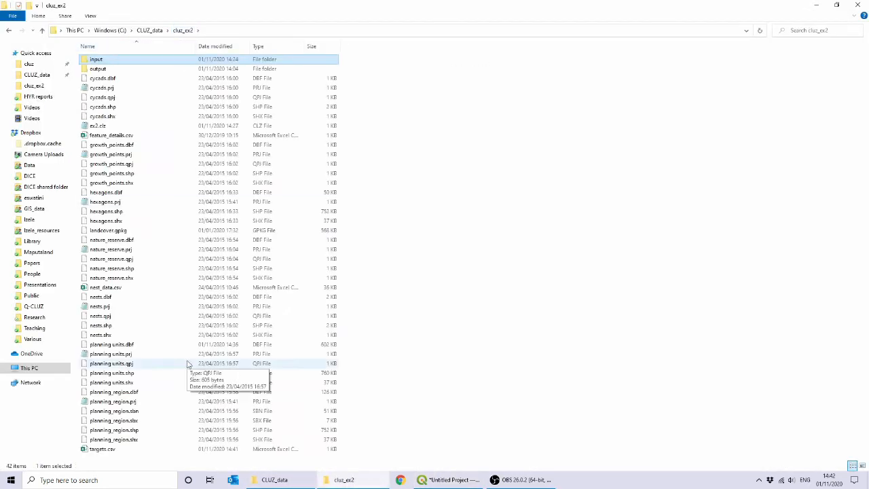
double_click(122, 288)
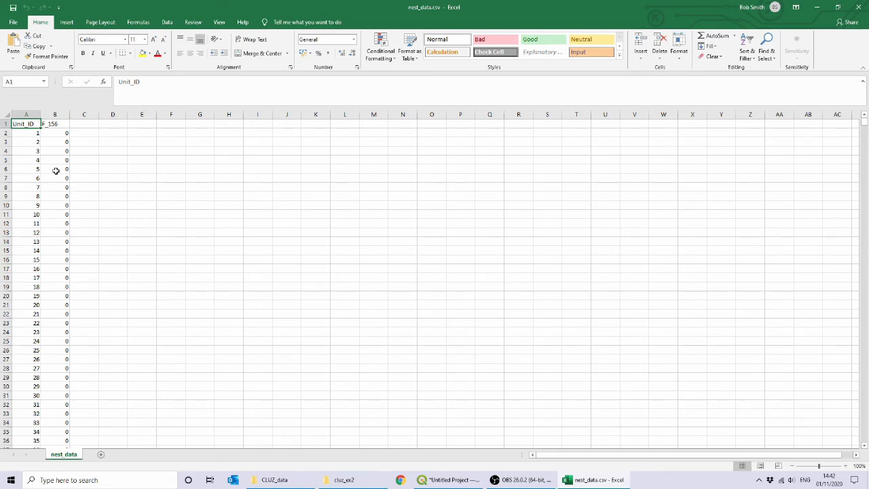
click(61, 124)
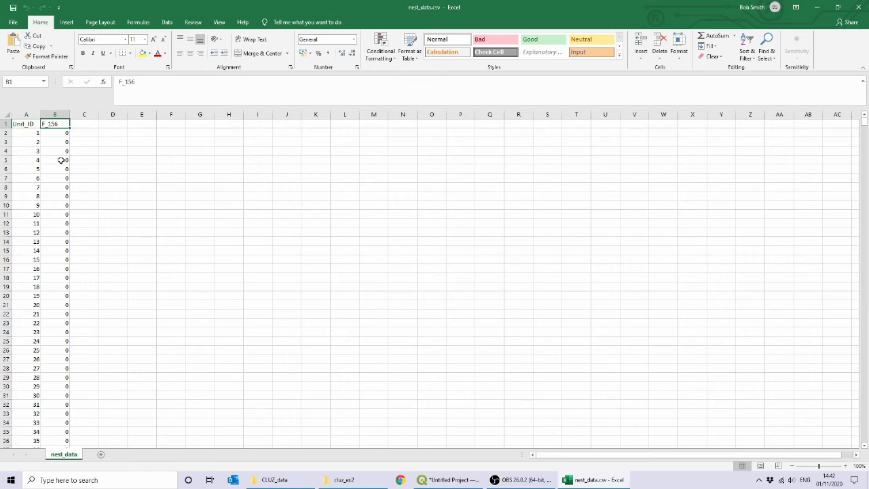
drag(863, 129, 862, 263)
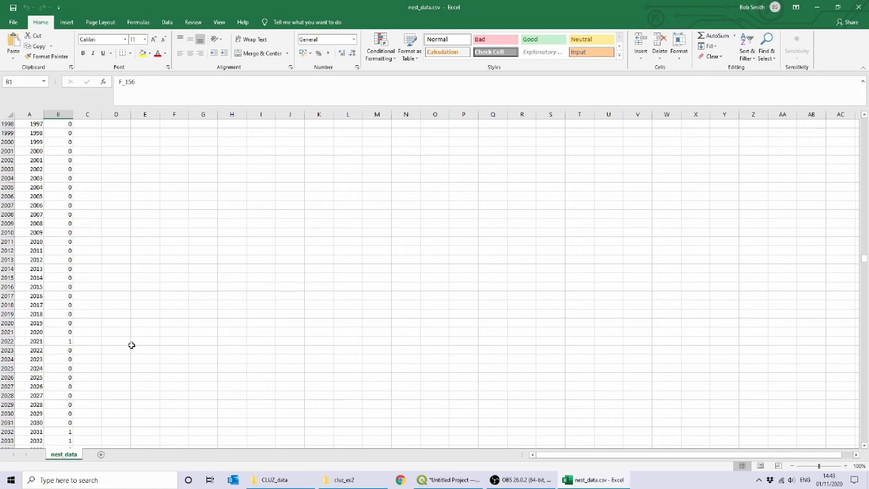
click(858, 7)
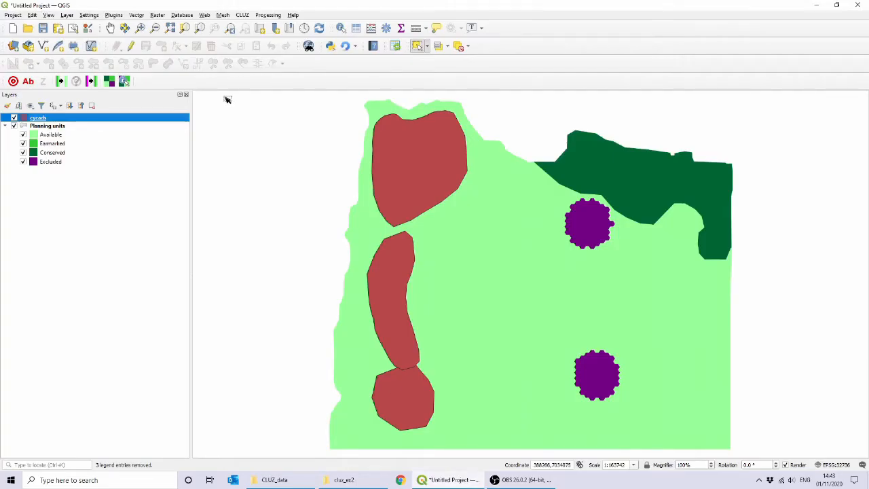
Step: Import nest_data.csv from the cluz_ex2 folder into the Marxan abundance file, using Unit_ID as the planning unit ID field and no conversion
click(243, 16)
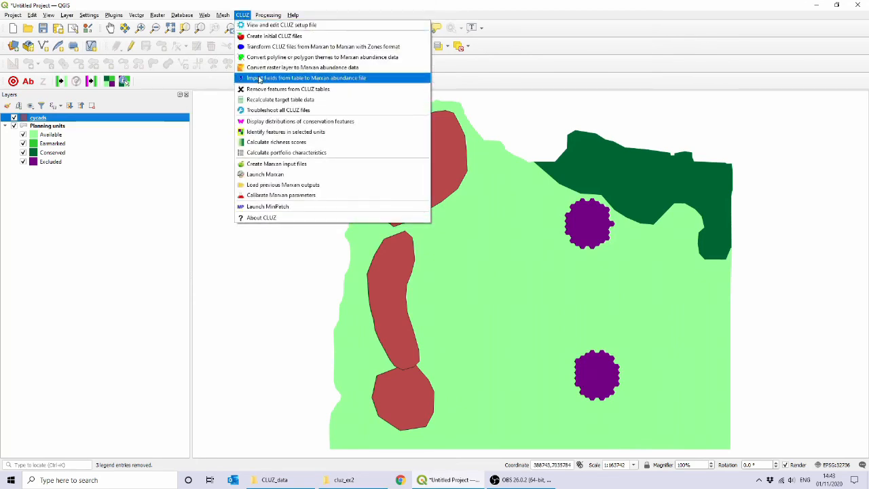
click(258, 79)
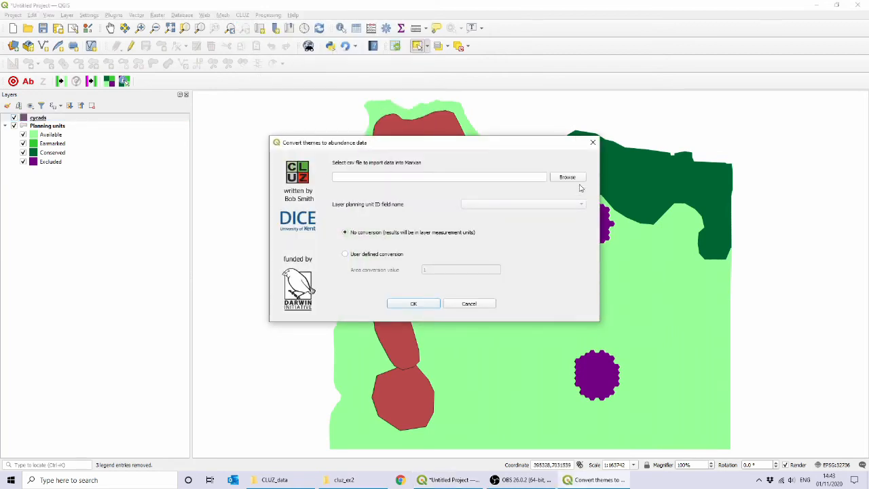
click(567, 176)
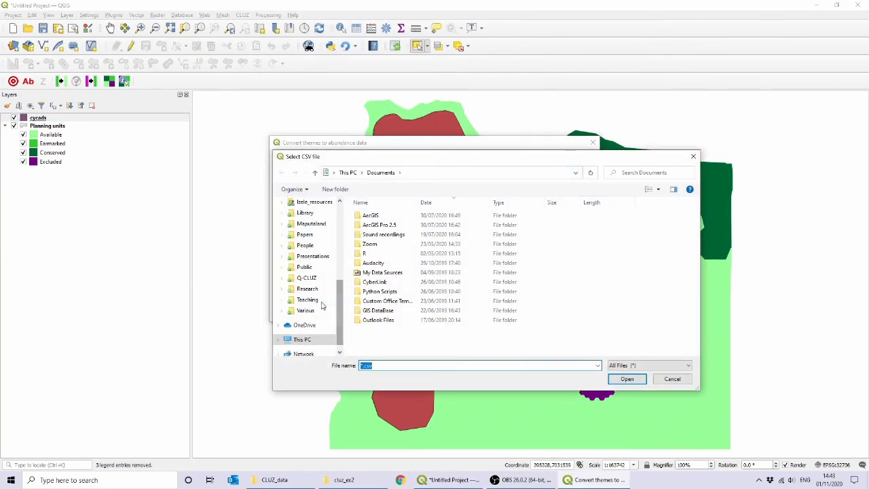
click(302, 341)
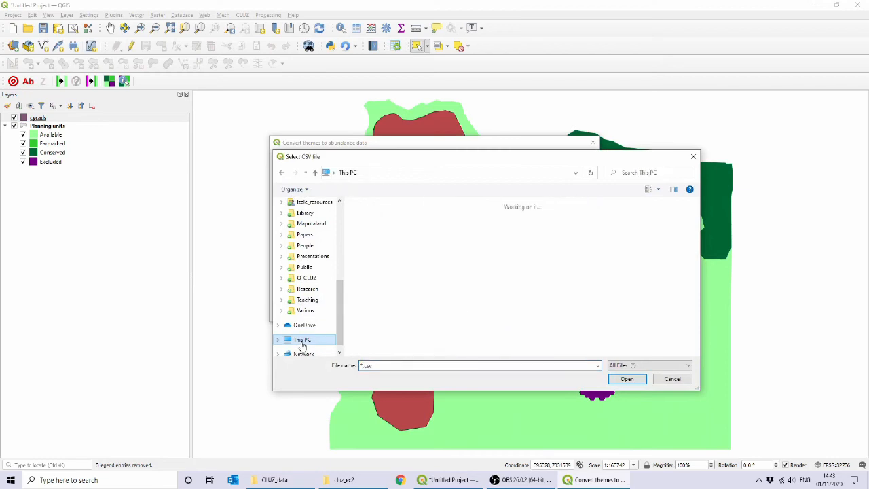
double_click(399, 333)
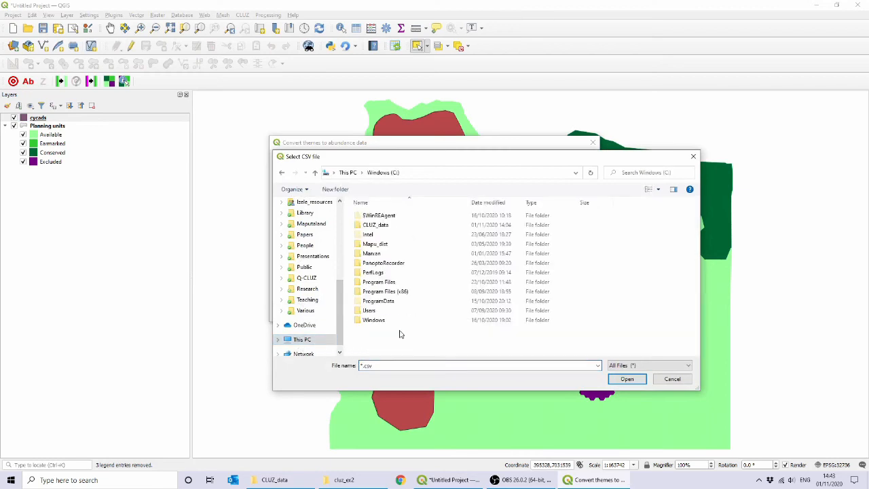
double_click(384, 226)
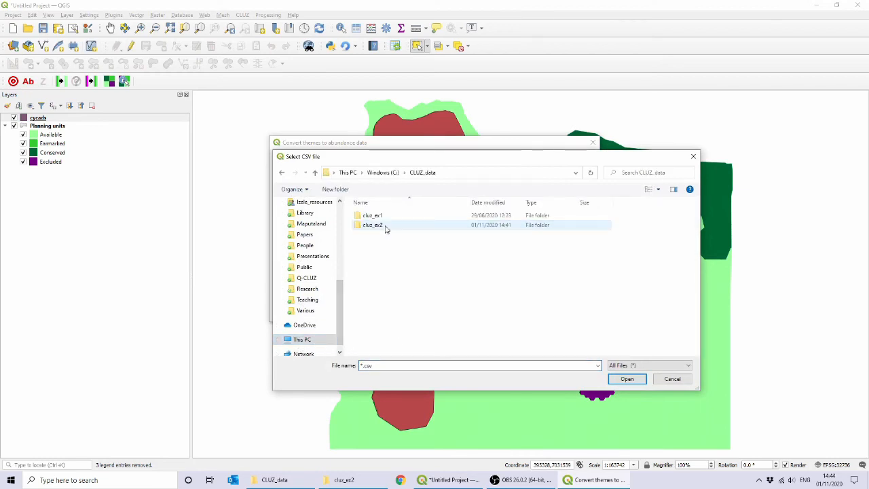
double_click(385, 226)
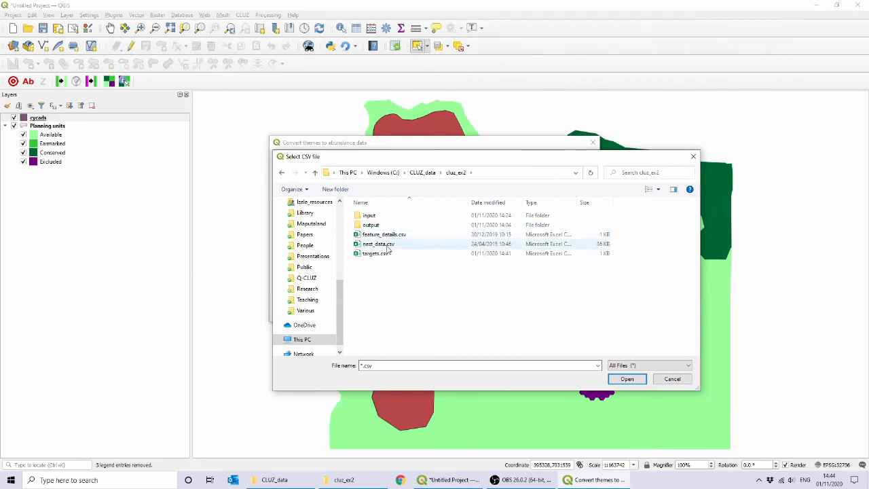
double_click(380, 244)
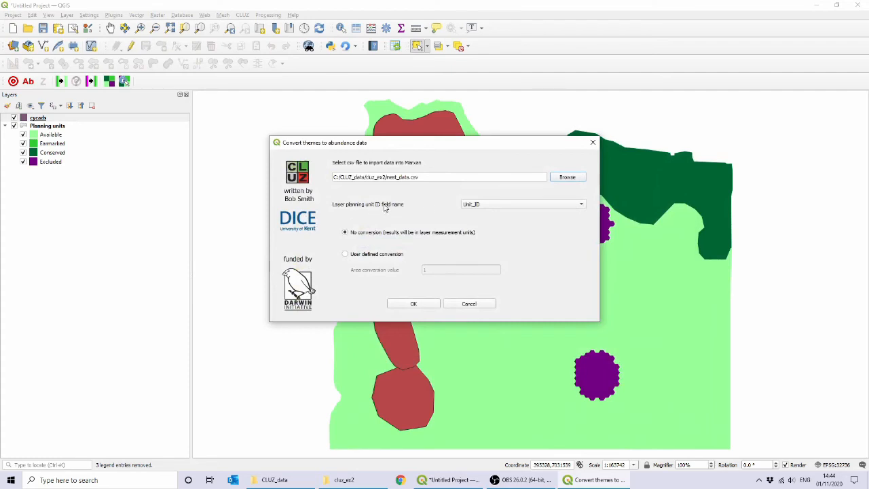
click(568, 206)
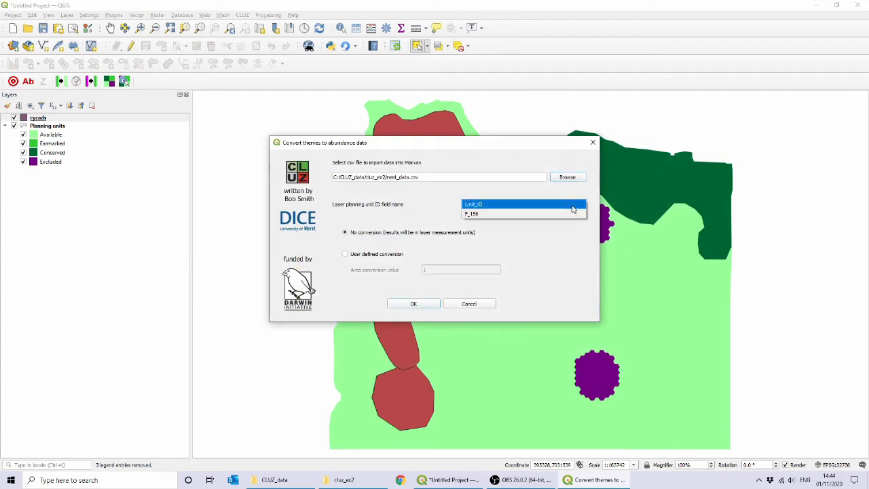
click(513, 204)
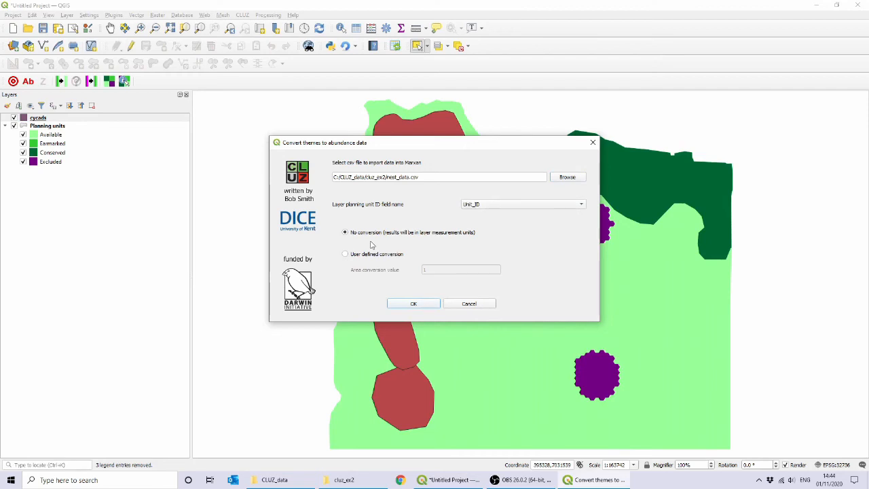
click(400, 305)
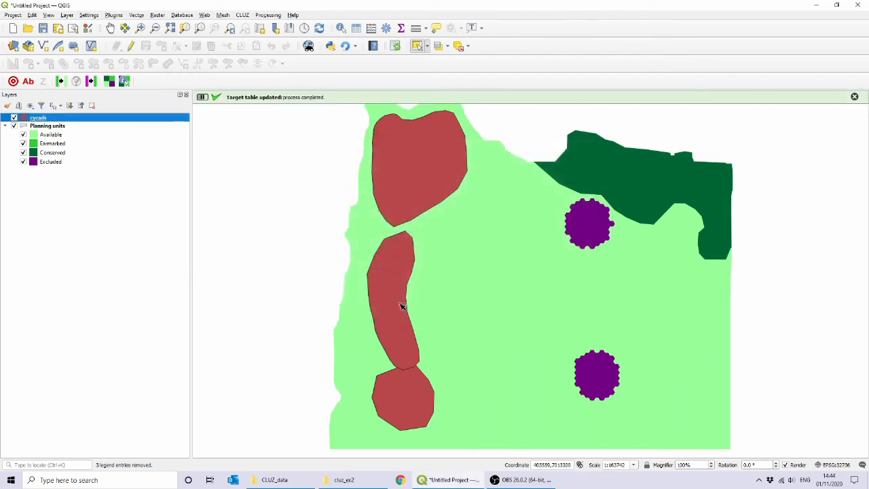
Step: Check the target table for the nest feature with ID 156, and close the table
click(13, 82)
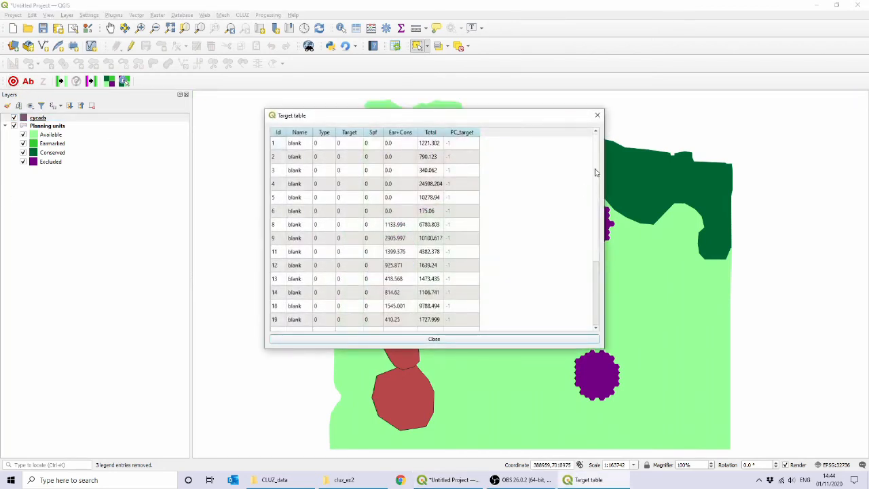
scroll(595, 170, down, 2)
scroll(598, 220, down, 1)
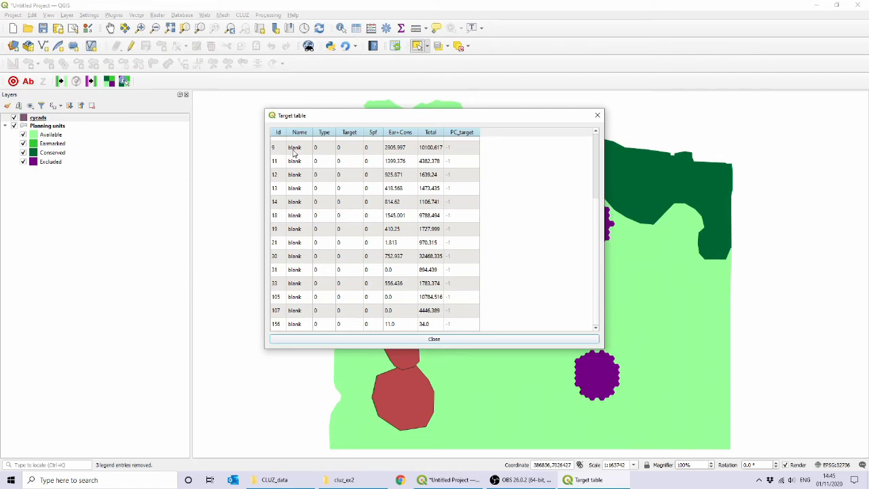
click(597, 115)
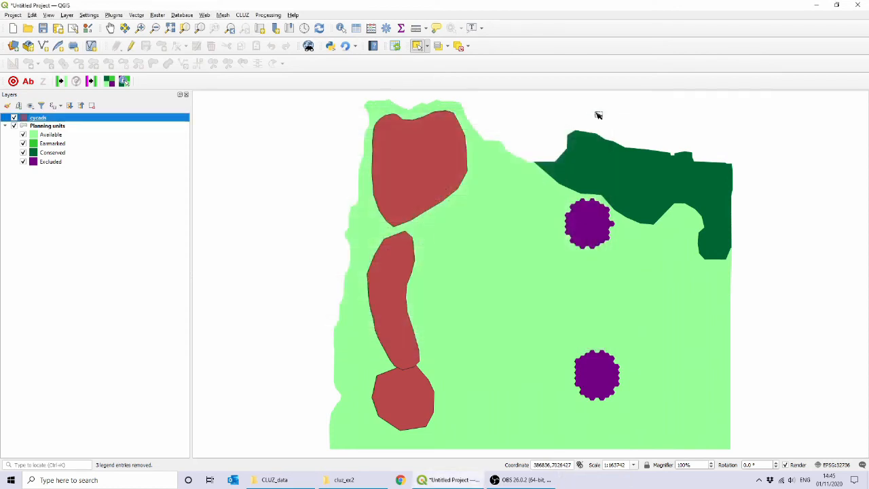
Step: Open feature_details.csv and targets.csv from the cluz_ex2 folder in Excel
click(340, 479)
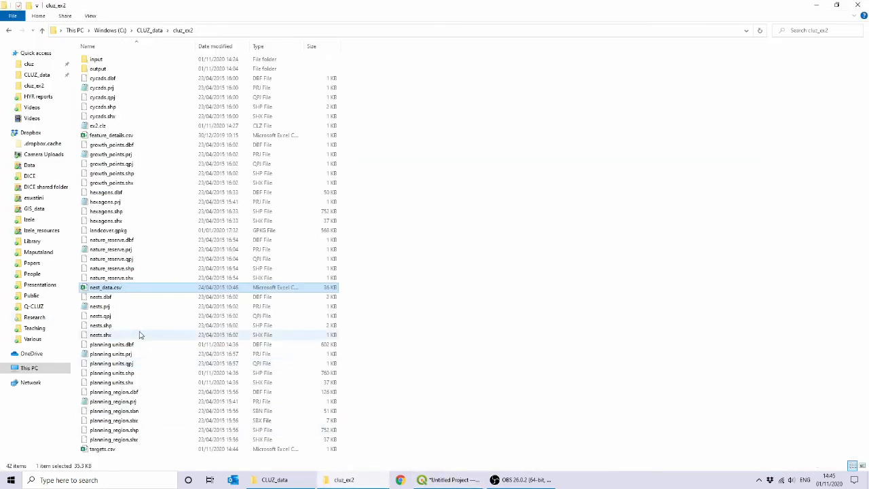
double_click(131, 137)
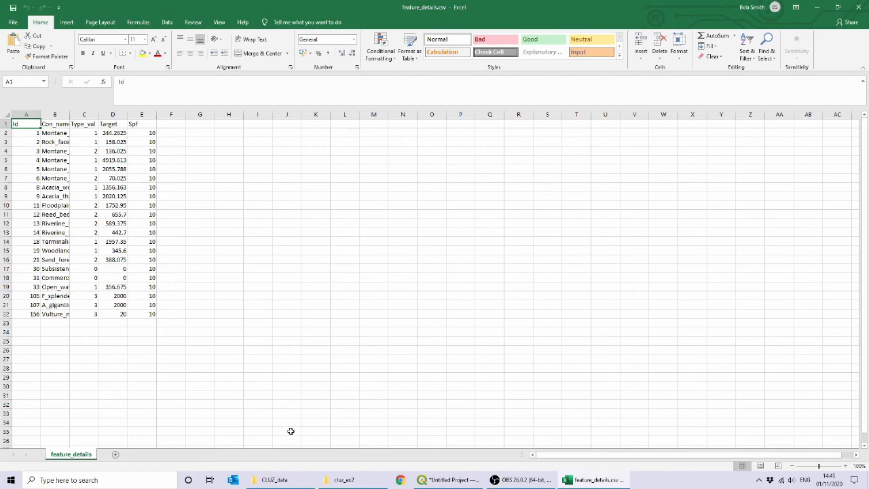
click(349, 480)
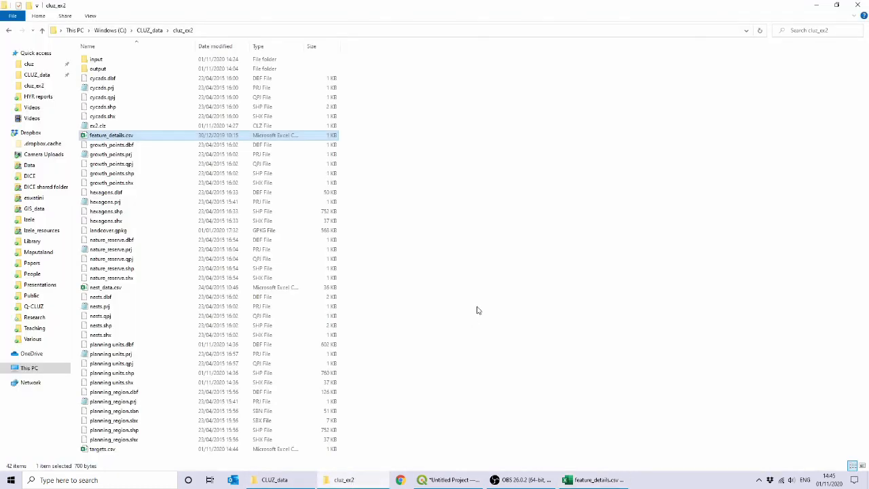
double_click(106, 450)
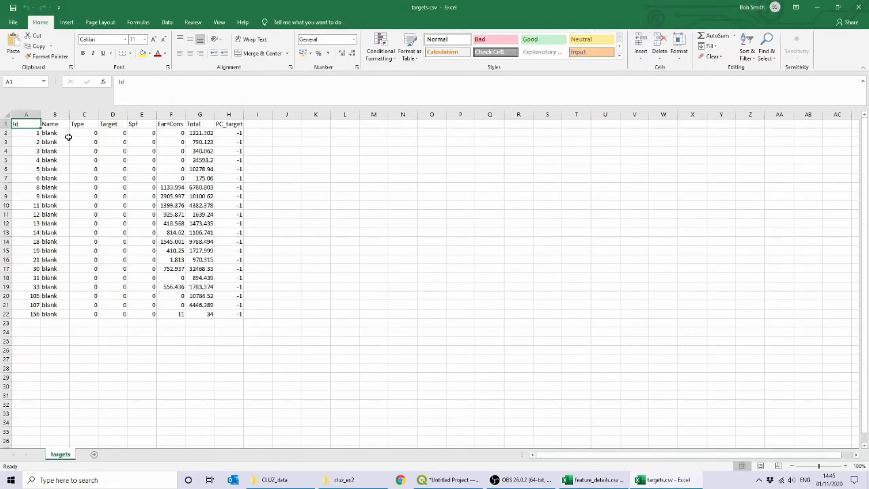
Step: Copy the feature data in A2:E22 of feature_details.csv and paste it into targets.csv starting at cell A2
click(585, 481)
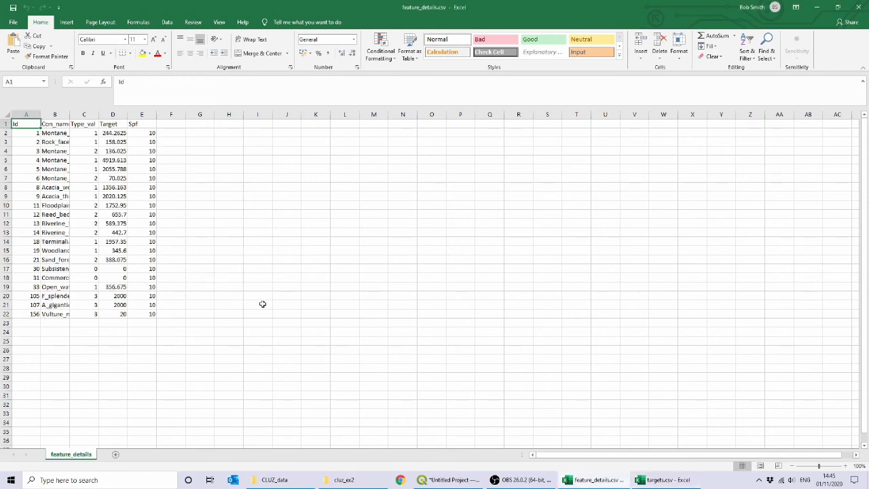
click(31, 133)
drag(32, 133, 153, 313)
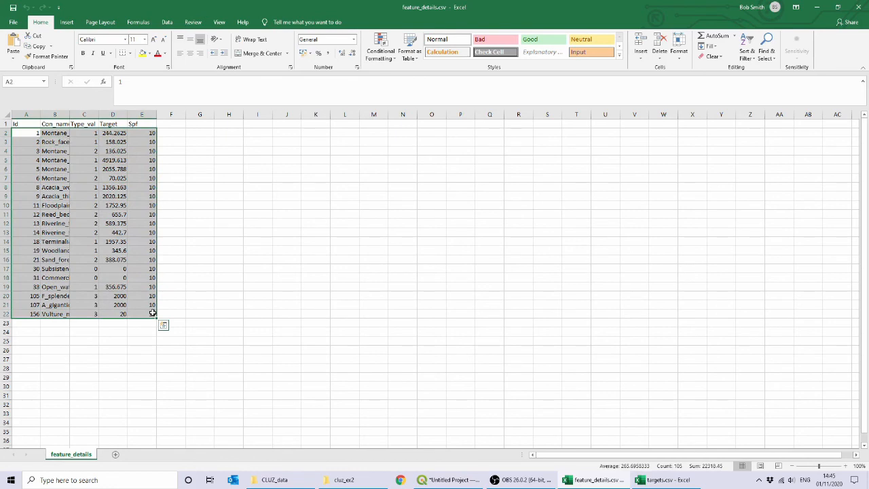
key(ctrl+c)
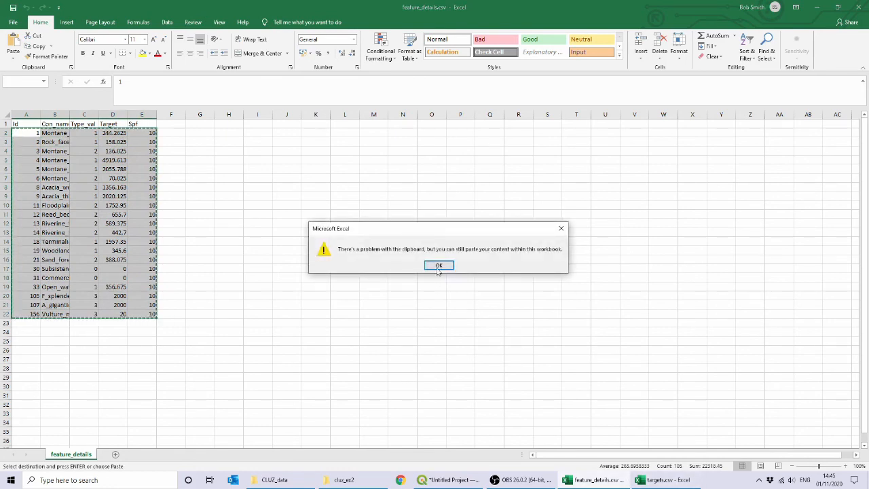
click(439, 266)
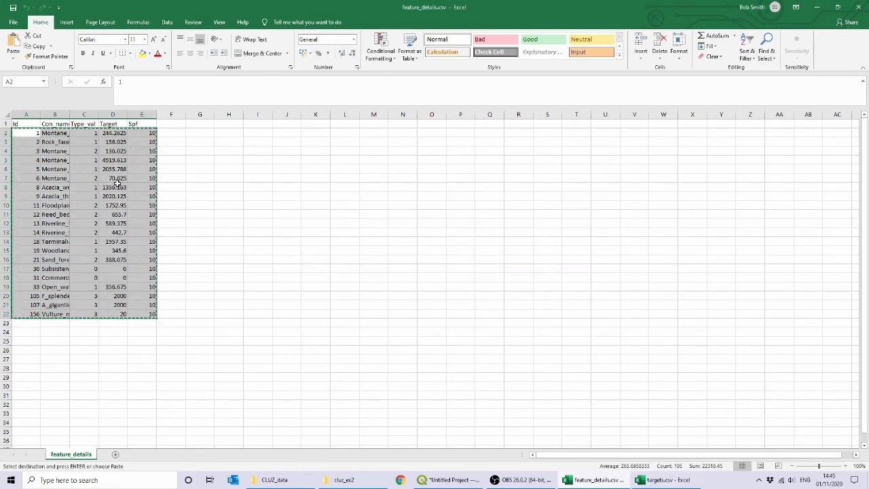
click(670, 484)
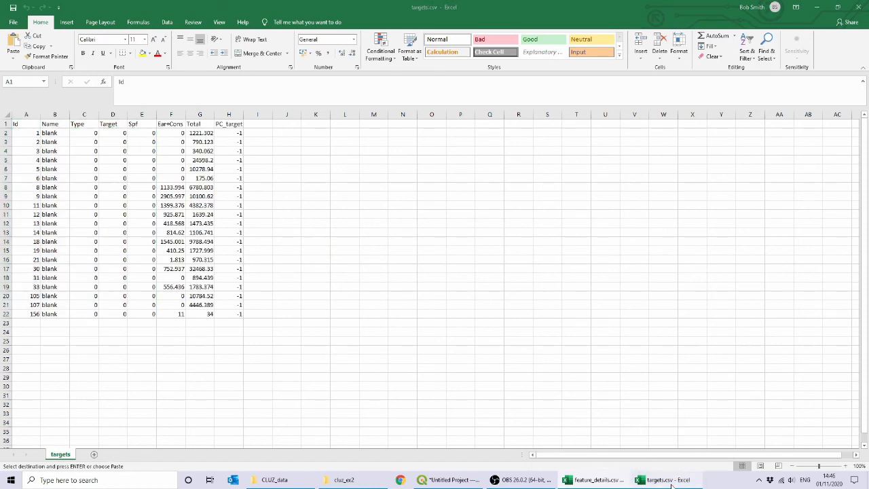
click(29, 133)
key(ctrl+v)
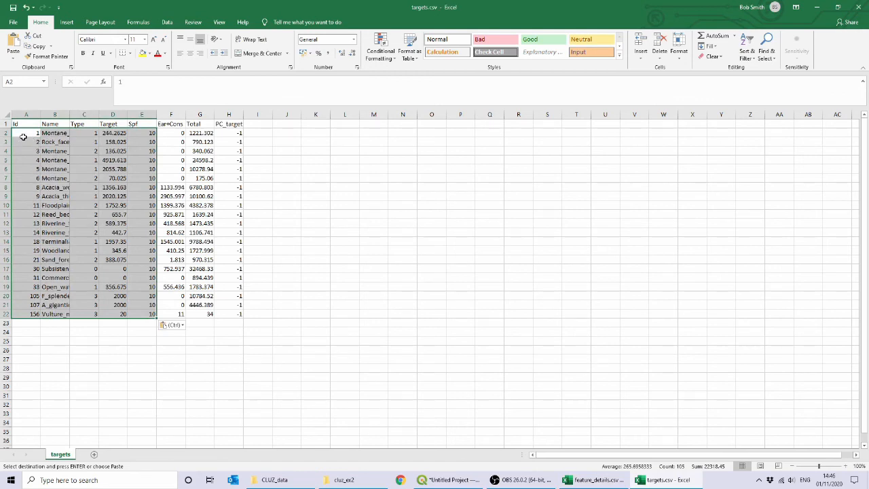
Step: Review the pasted Name, Type and Target values in targets.csv alongside the Ear+Cons, Total and PC_target columns
click(55, 133)
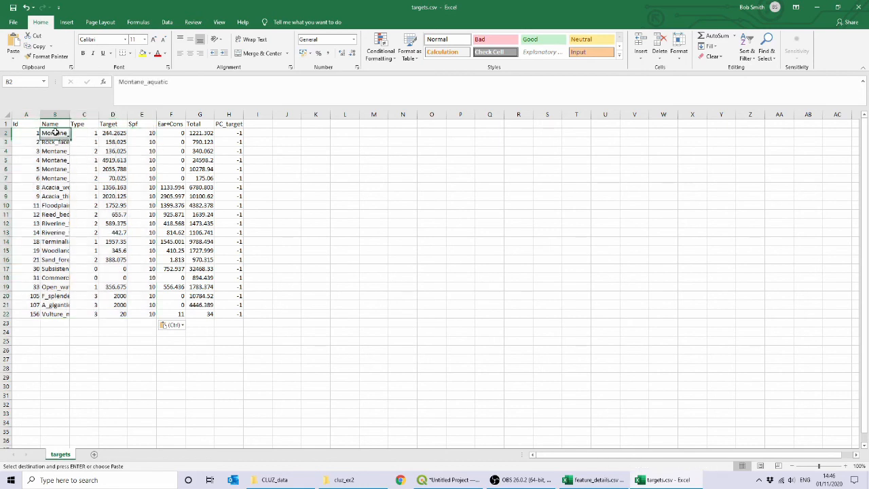
click(85, 132)
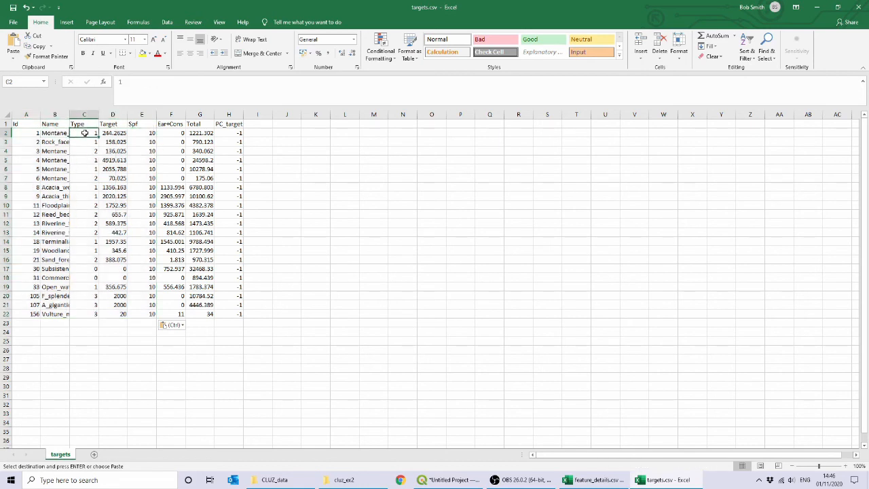
click(119, 133)
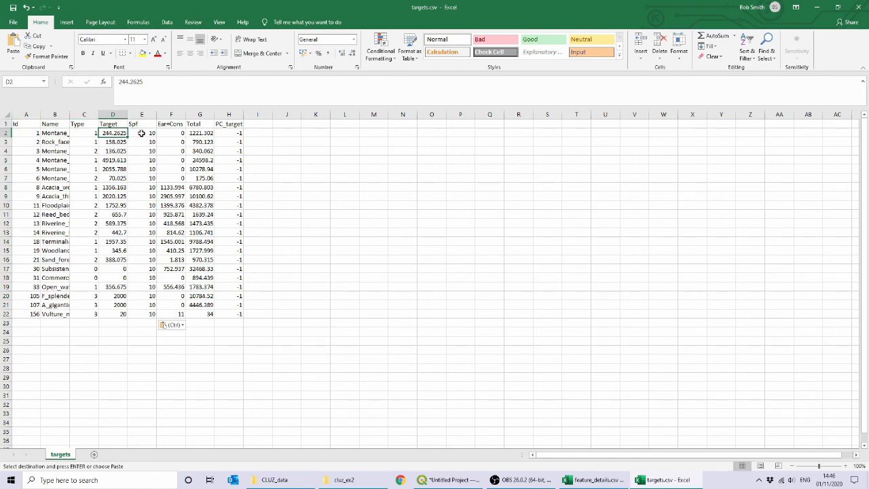
drag(175, 133, 236, 314)
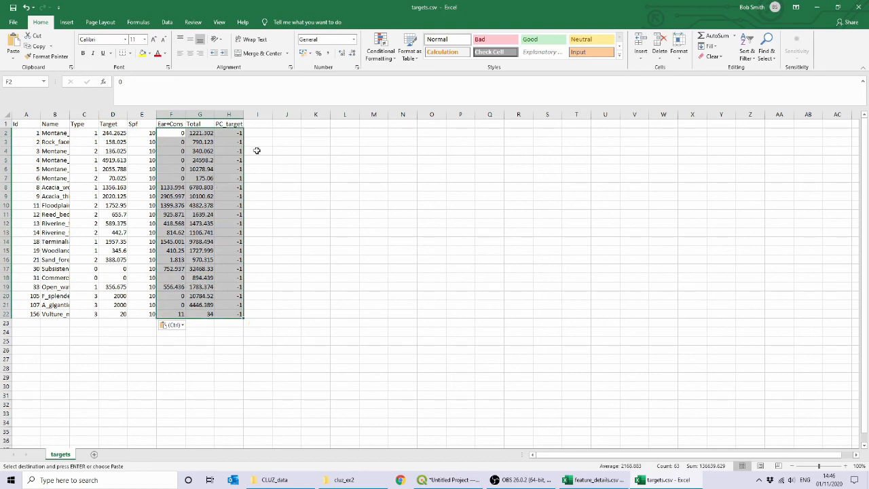
click(309, 134)
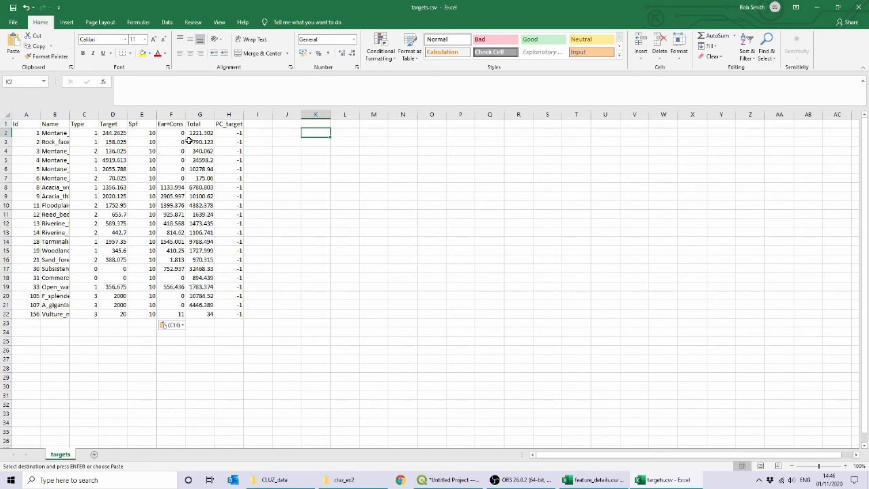
Step: Close targets.csv, switch to QGIS, review the PC_target values in the CLUZ target table, and close the table
key(Escape)
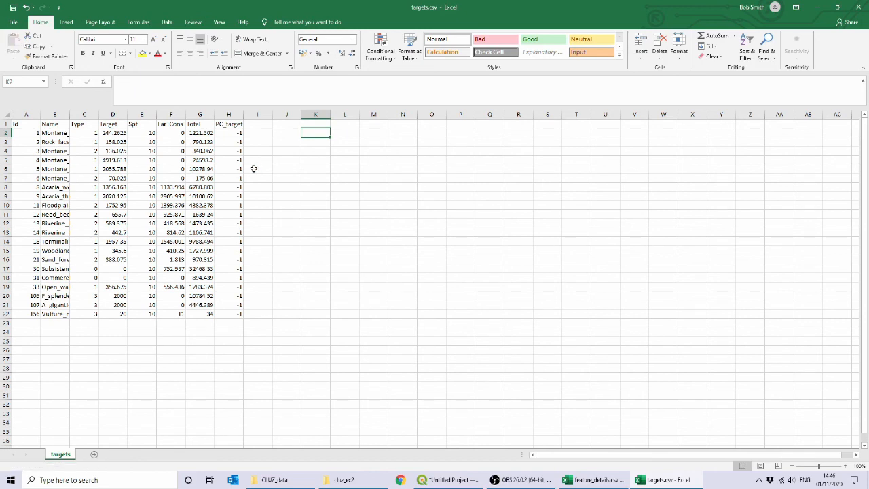
click(860, 7)
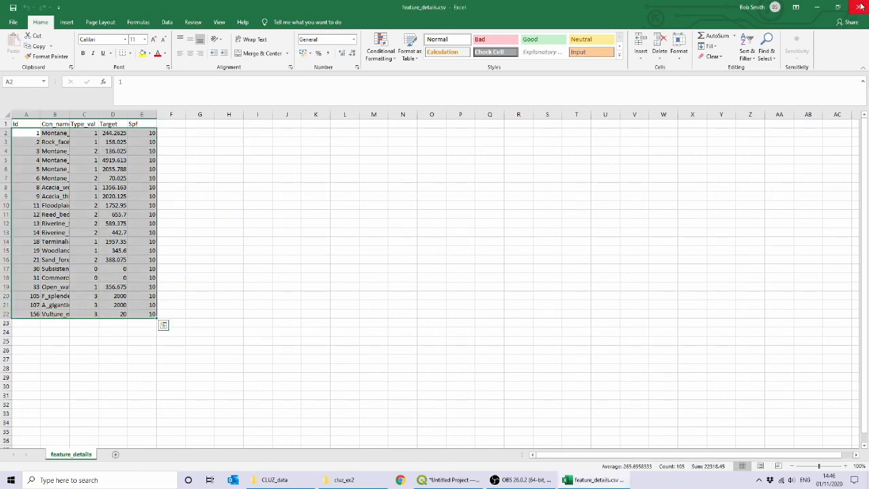
click(460, 483)
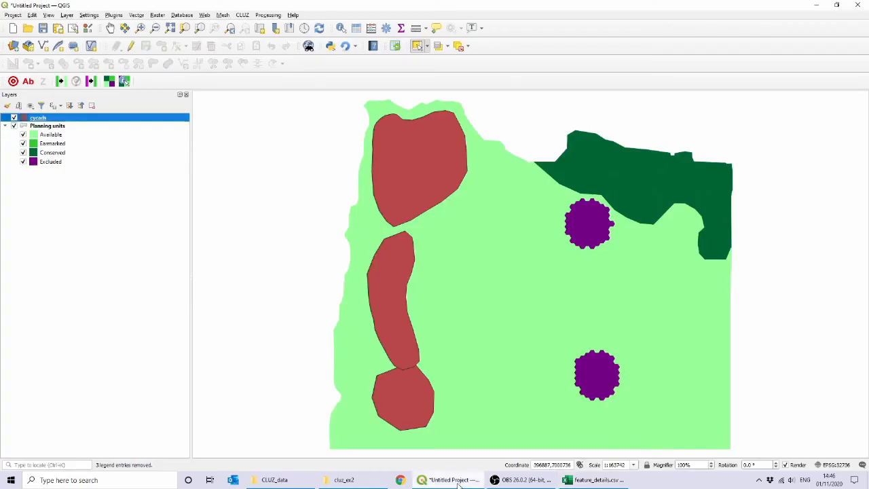
click(12, 84)
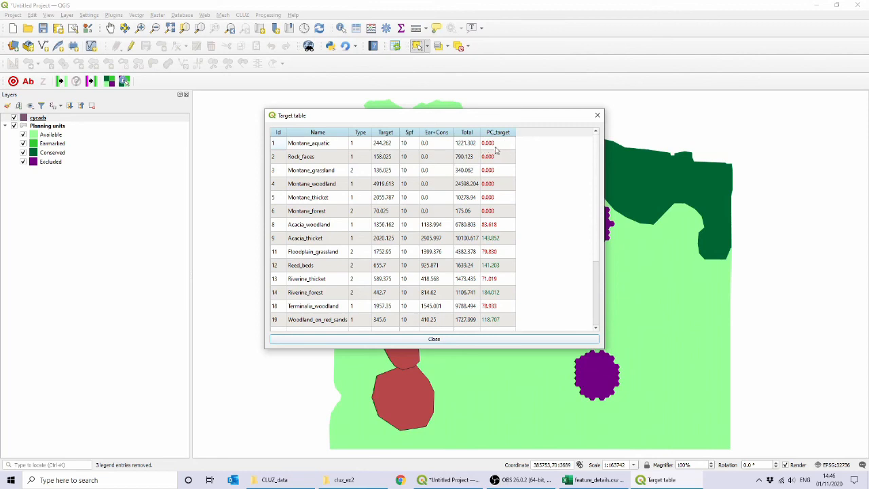
click(598, 117)
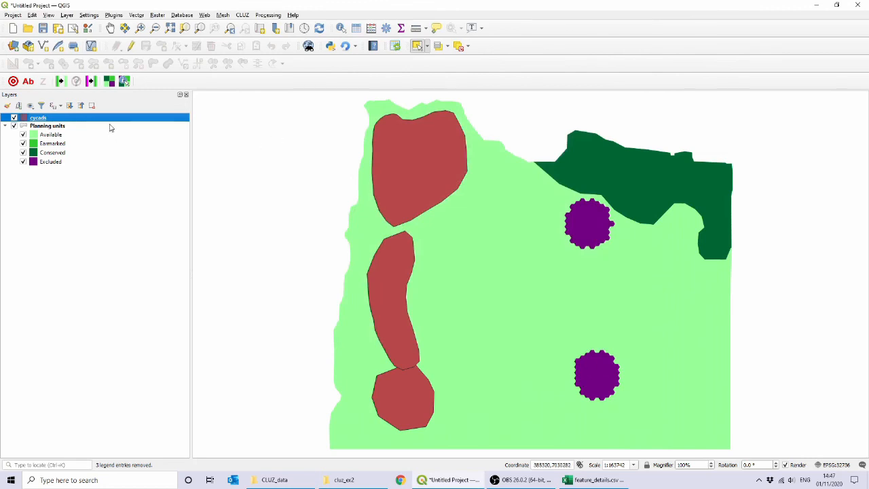
Step: Examine the abundance table for feature 1, Montane_aquatic, across the planning units, and close the table
click(28, 82)
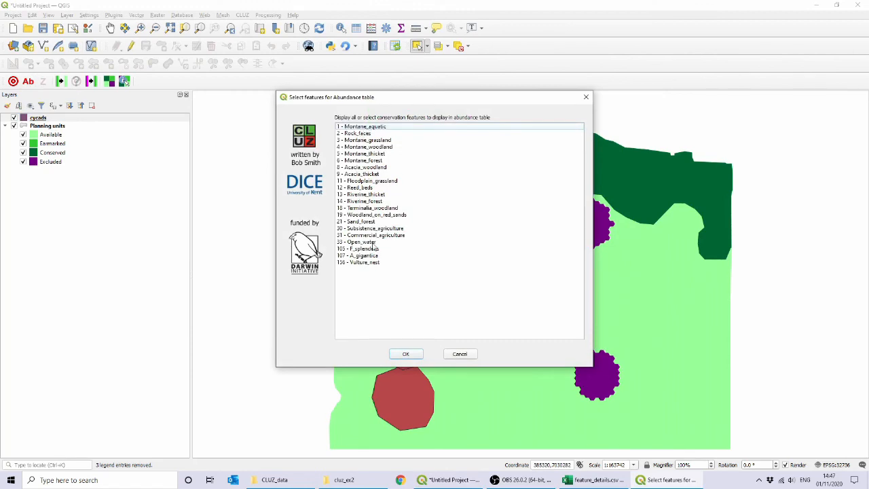
click(386, 128)
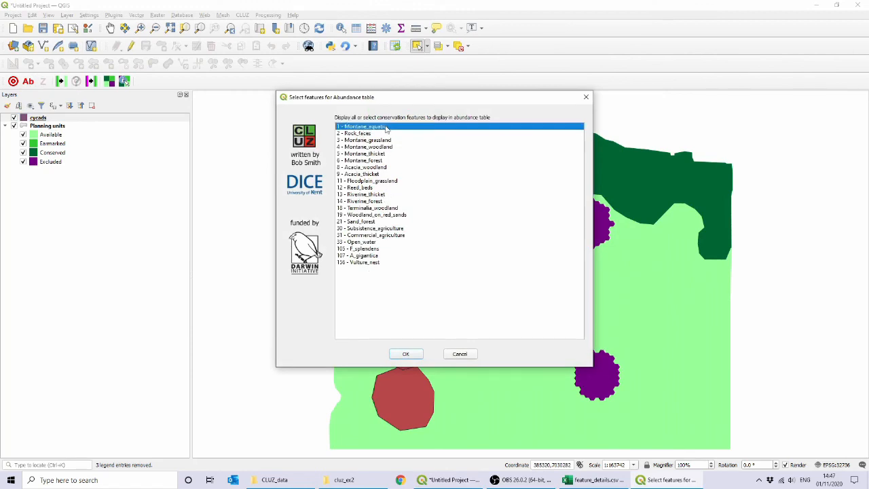
click(410, 355)
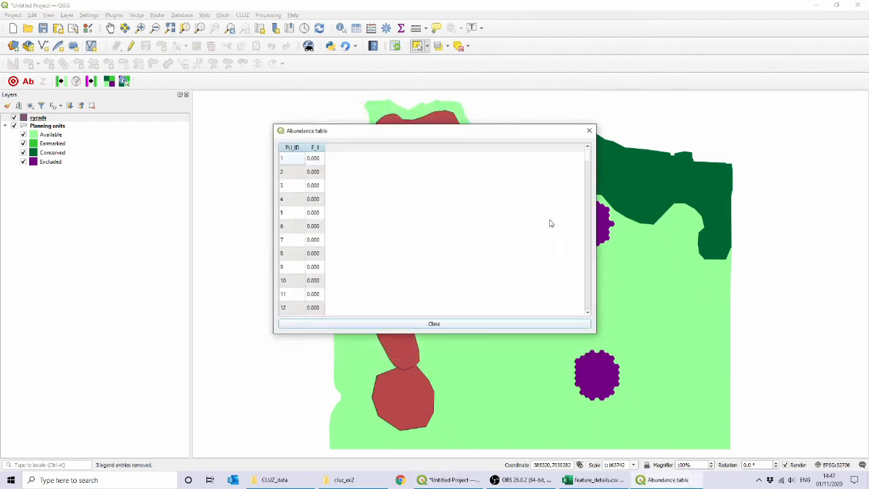
drag(585, 155, 589, 278)
click(589, 131)
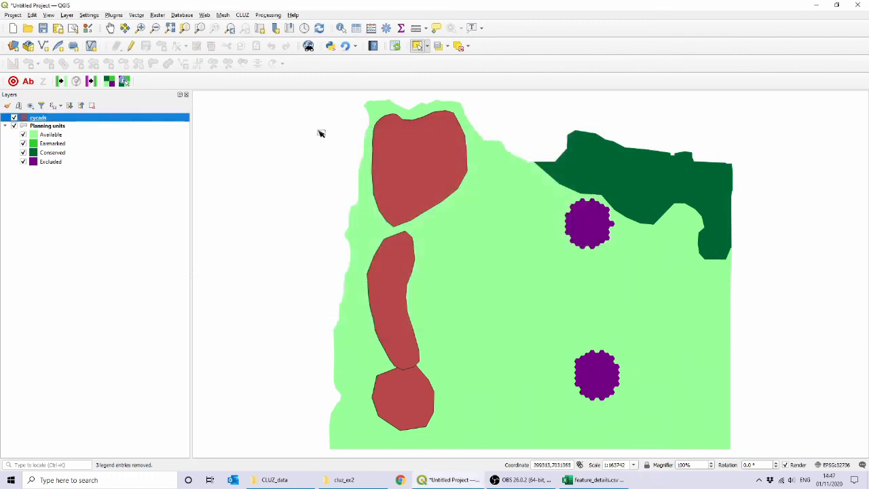
Step: Display the distribution of Montane_aquatic with equal interval legend categories, saving the shapefile as cluz_dist1.shp in cluz_ex2
click(243, 15)
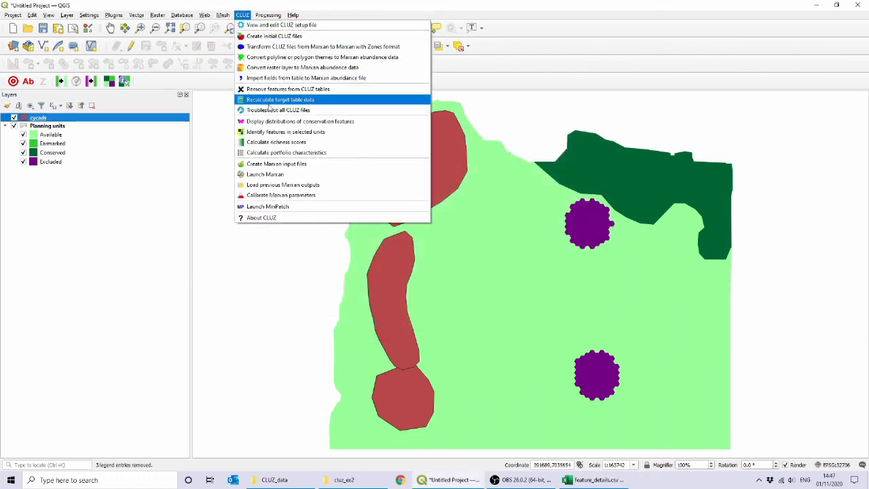
click(267, 123)
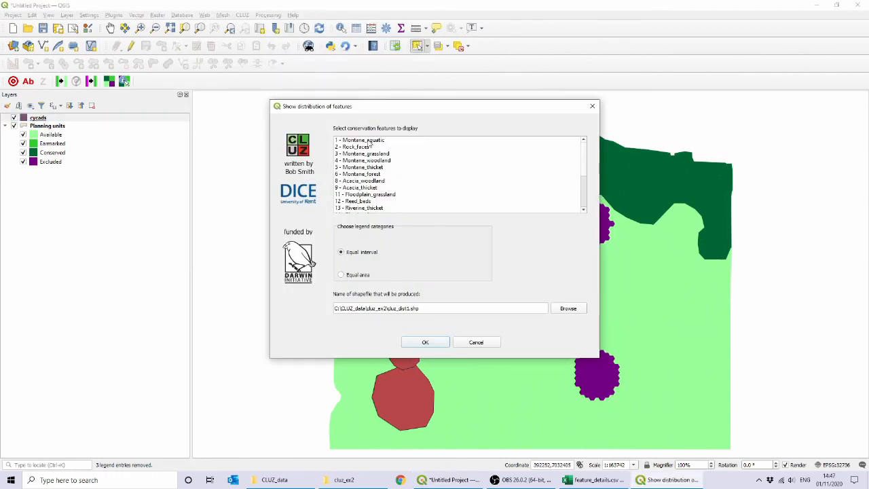
click(422, 343)
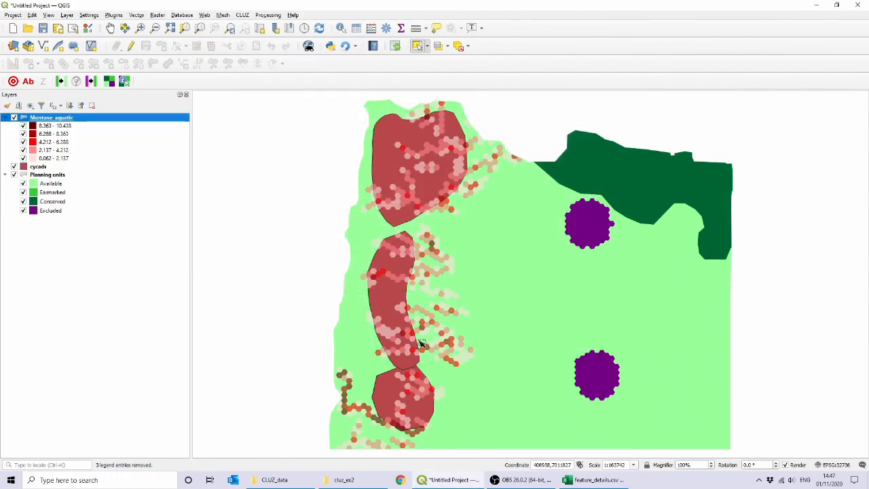
Step: Remove the cycads layer from the project
click(41, 168)
right_click(40, 168)
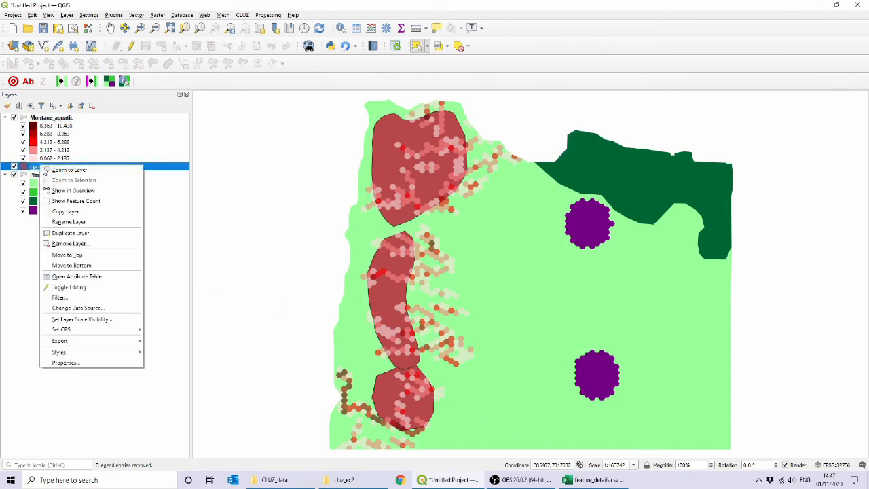
click(98, 244)
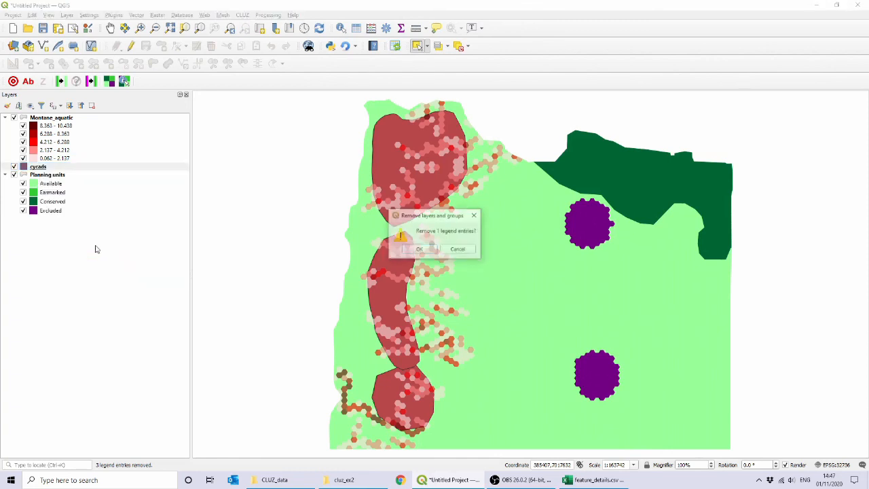
click(412, 249)
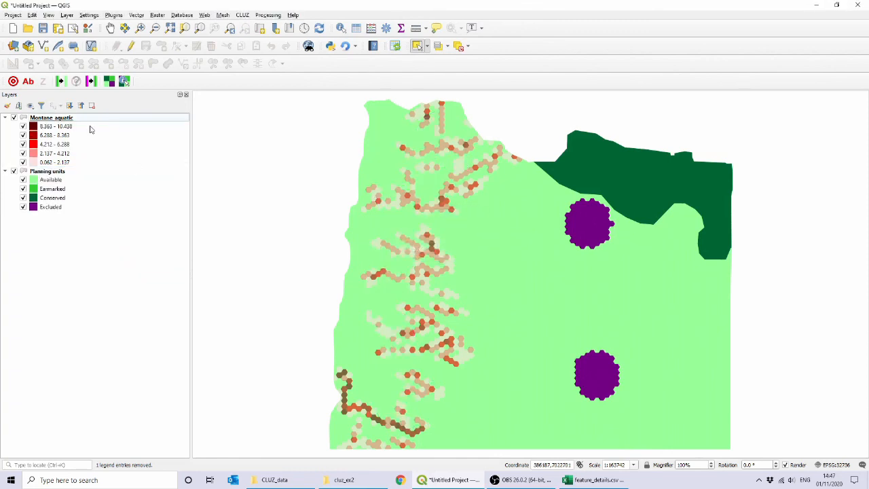